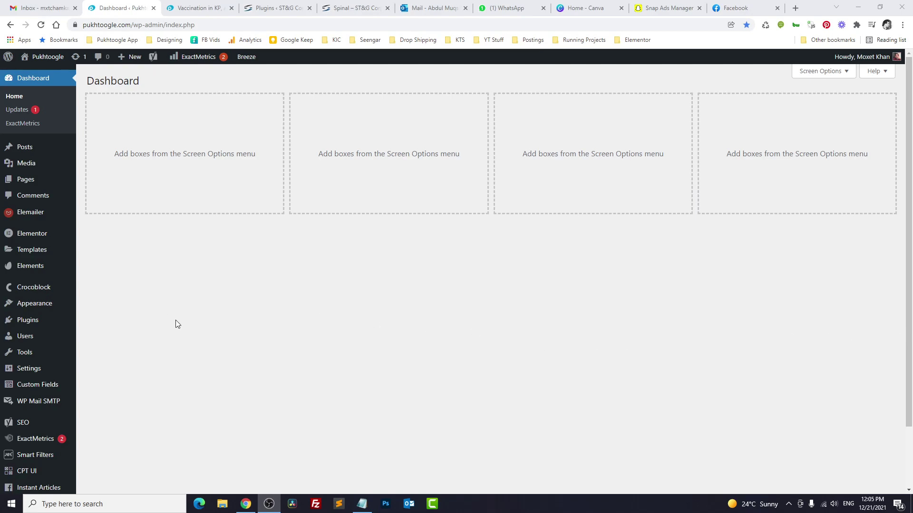
Step: Scroll down the WordPress admin dashboard
{"action": "scroll", "coordinate": [175, 320], "scroll_direction": "down", "scroll_amount": 2}
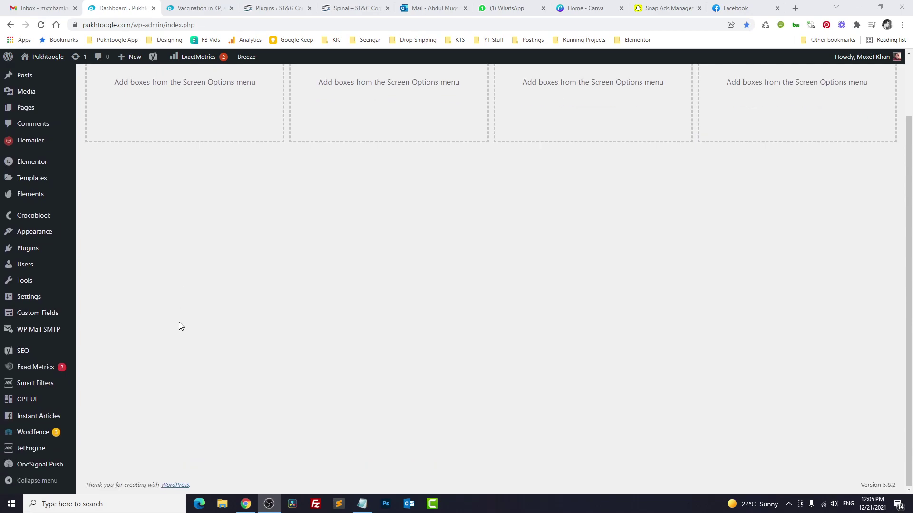
Step: Switch on the Custom Content Types module in the JetEngine dashboard and save it
{"action": "mouse_move", "coordinate": [50, 450]}
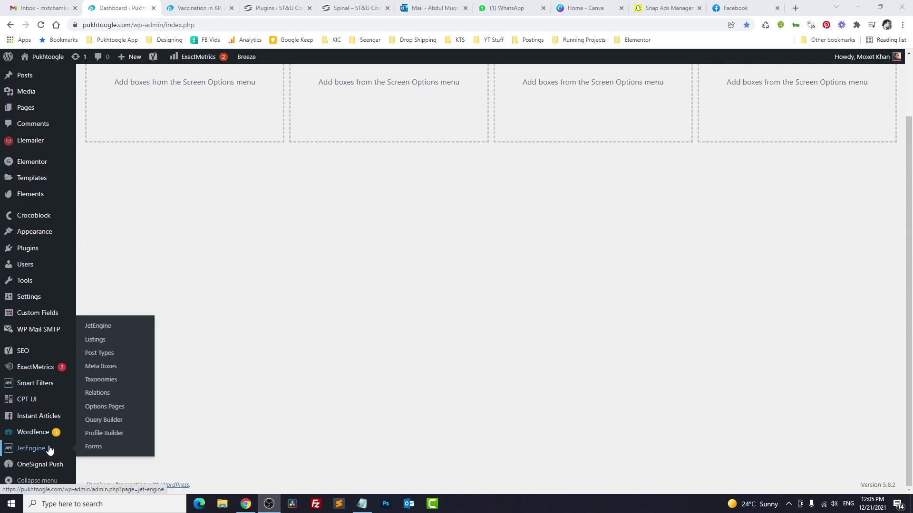
{"action": "left_click", "coordinate": [114, 328]}
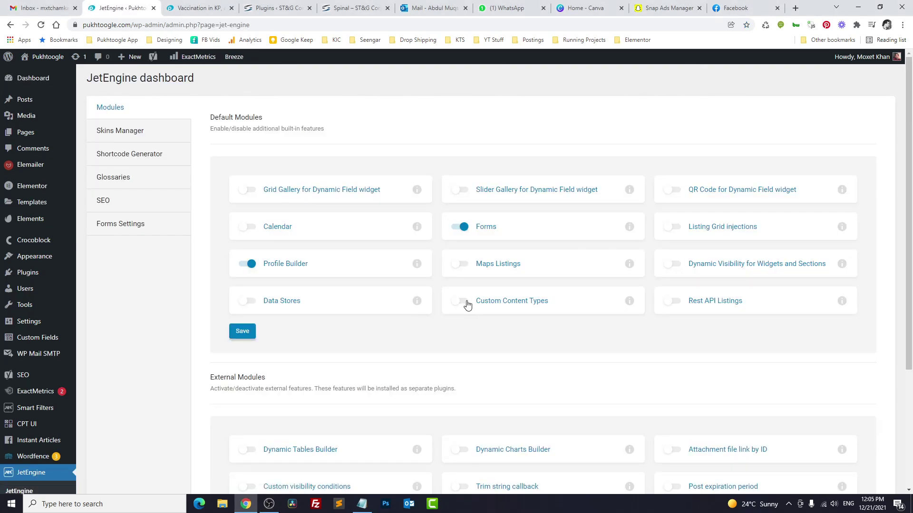
{"action": "left_click", "coordinate": [462, 302]}
{"action": "left_click", "coordinate": [251, 336]}
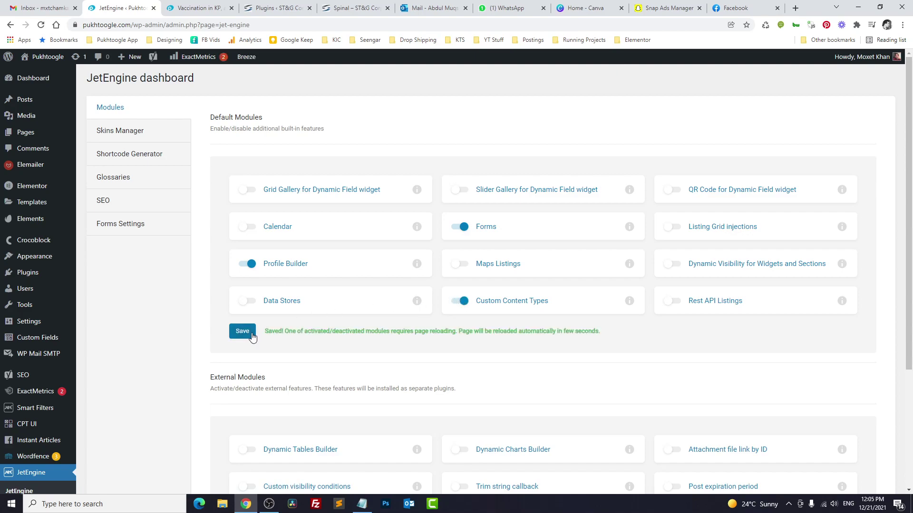
{"action": "scroll", "coordinate": [266, 335], "scroll_direction": "down", "scroll_amount": 3}
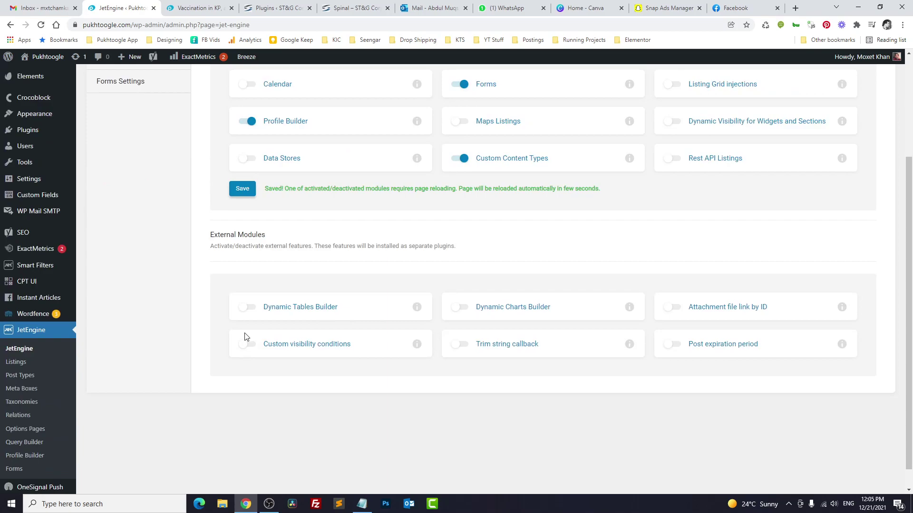
{"action": "left_click", "coordinate": [19, 349]}
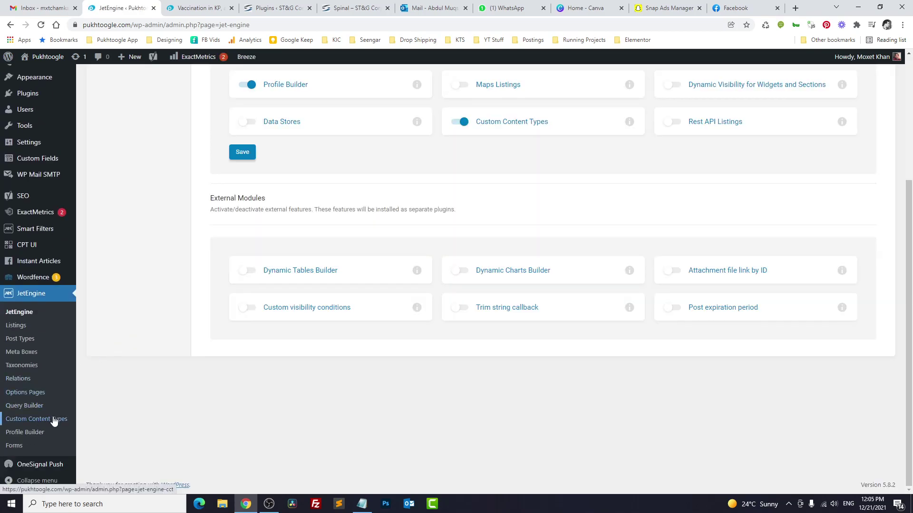
Step: Start a new custom content type named 'My Comments' with the generated my_comments slug
{"action": "left_click", "coordinate": [54, 420]}
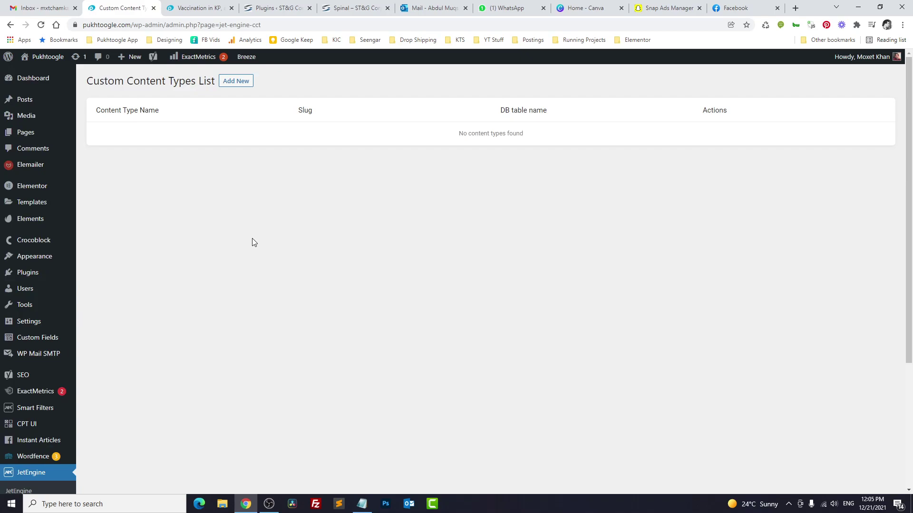
{"action": "left_click", "coordinate": [235, 83]}
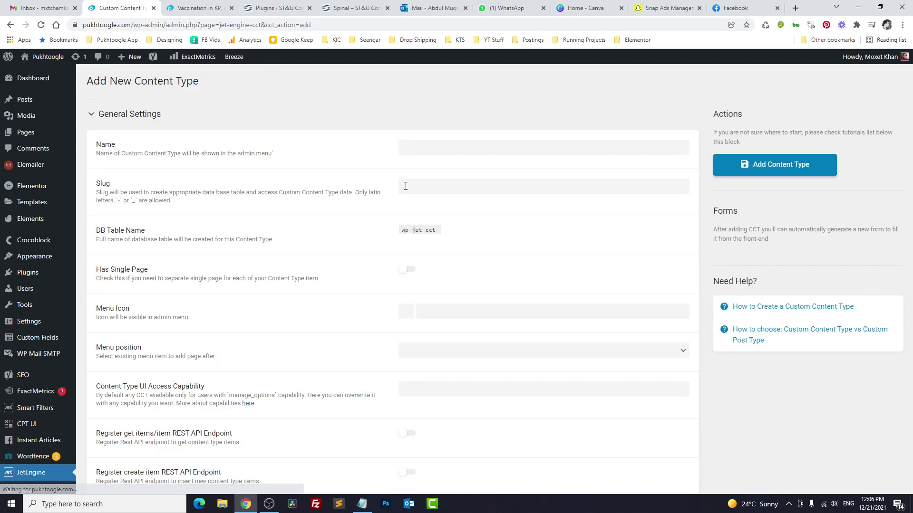
{"action": "left_click", "coordinate": [430, 146]}
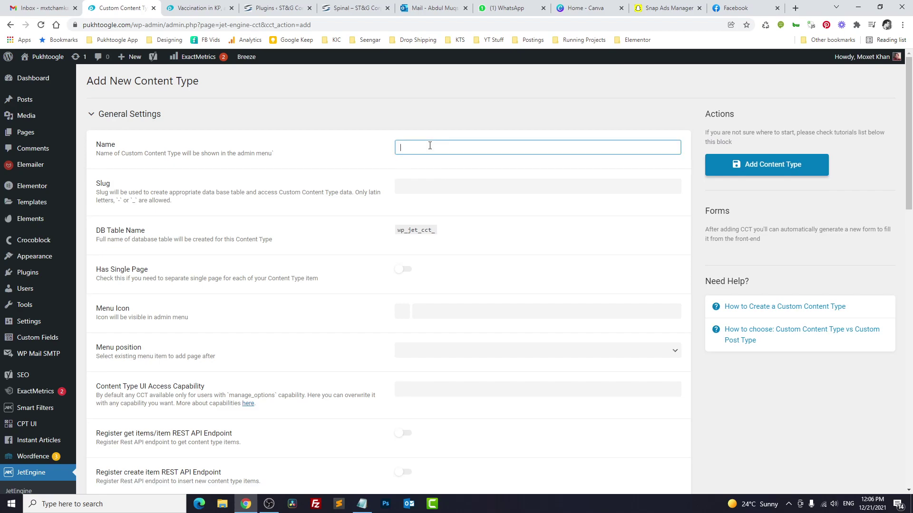
{"action": "type", "text": "My Comments"}
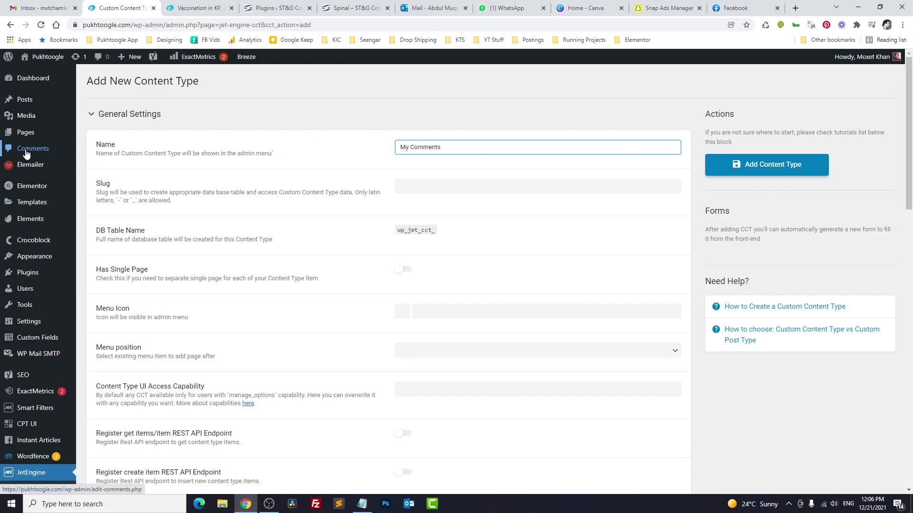
{"action": "key", "text": "Tab"}
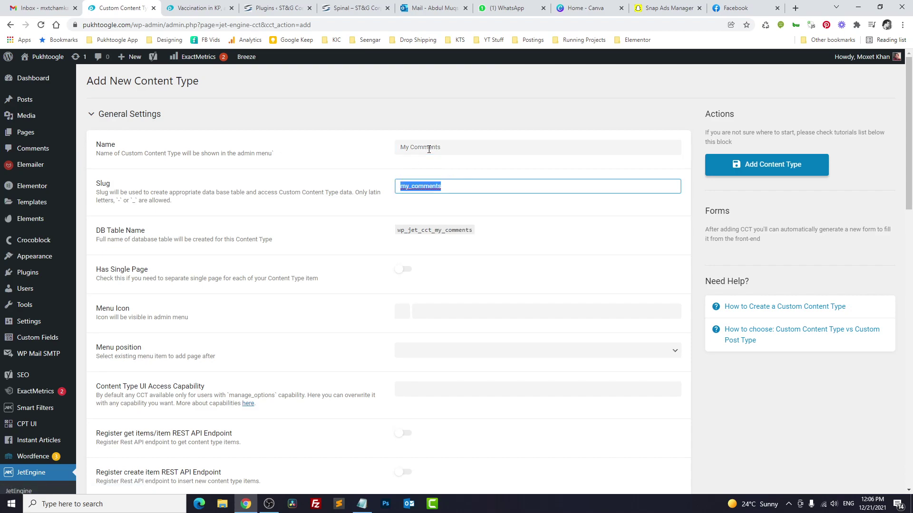
Step: Review the wp_jet_cct_my_comments table name and choose the brush menu icon
{"action": "left_click_drag", "start_coordinate": [397, 230], "coordinate": [472, 231]}
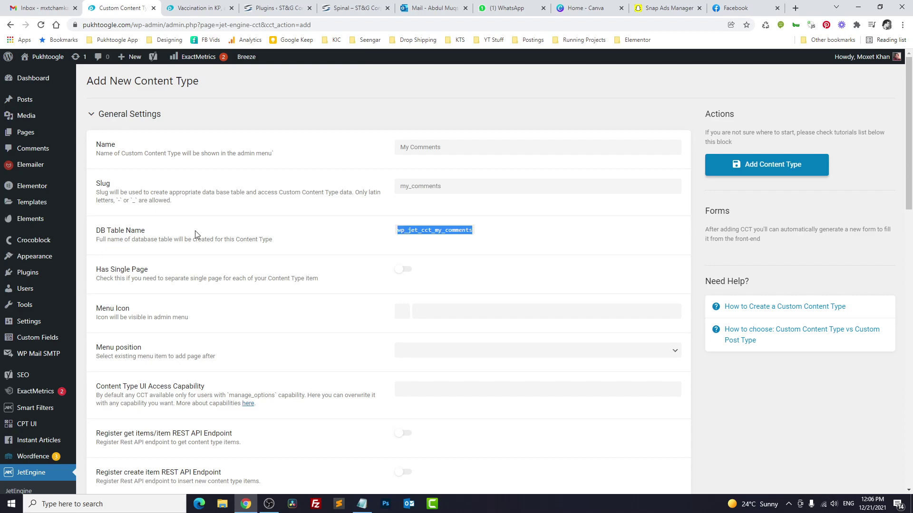
{"action": "left_click_drag", "start_coordinate": [96, 230], "coordinate": [145, 234]}
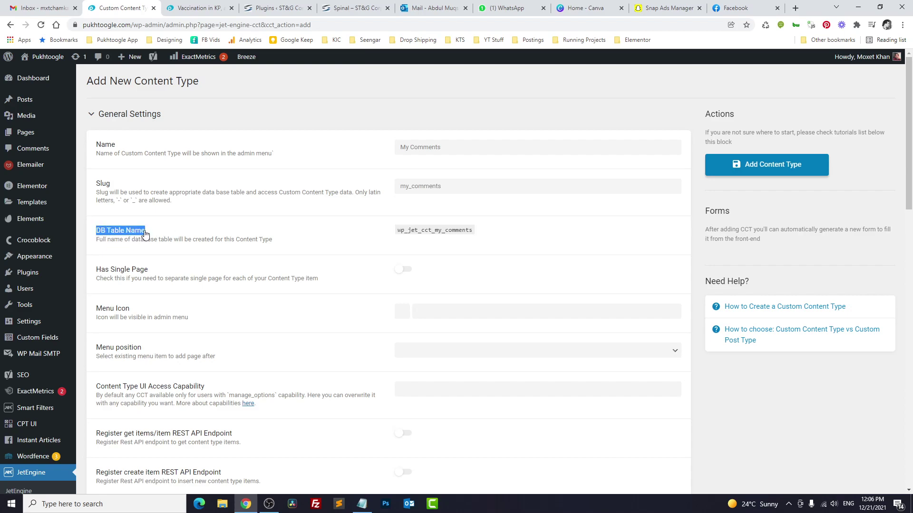
{"action": "left_click", "coordinate": [526, 238]}
{"action": "scroll", "coordinate": [509, 234], "scroll_direction": "down", "scroll_amount": 3}
{"action": "left_click", "coordinate": [474, 170]}
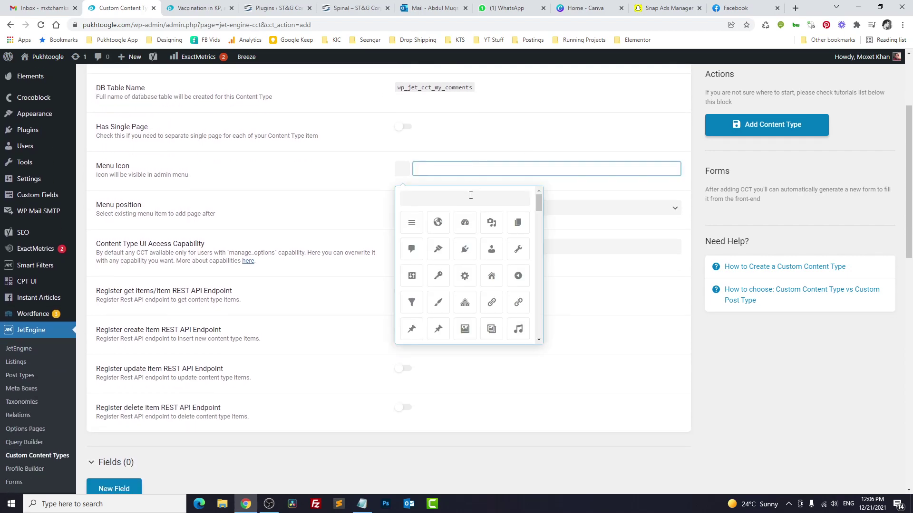
{"action": "left_click", "coordinate": [438, 303]}
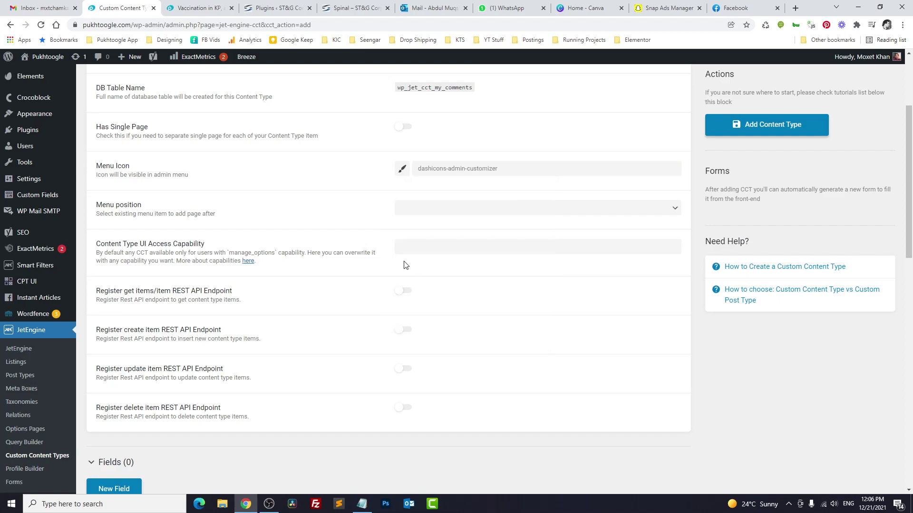
{"action": "scroll", "coordinate": [374, 212], "scroll_direction": "down", "scroll_amount": 4}
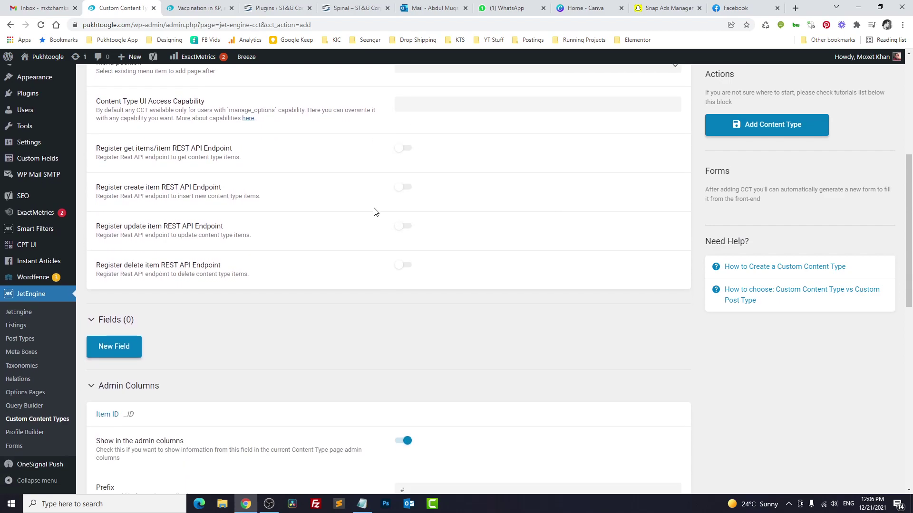
{"action": "scroll", "coordinate": [374, 211], "scroll_direction": "down", "scroll_amount": 2}
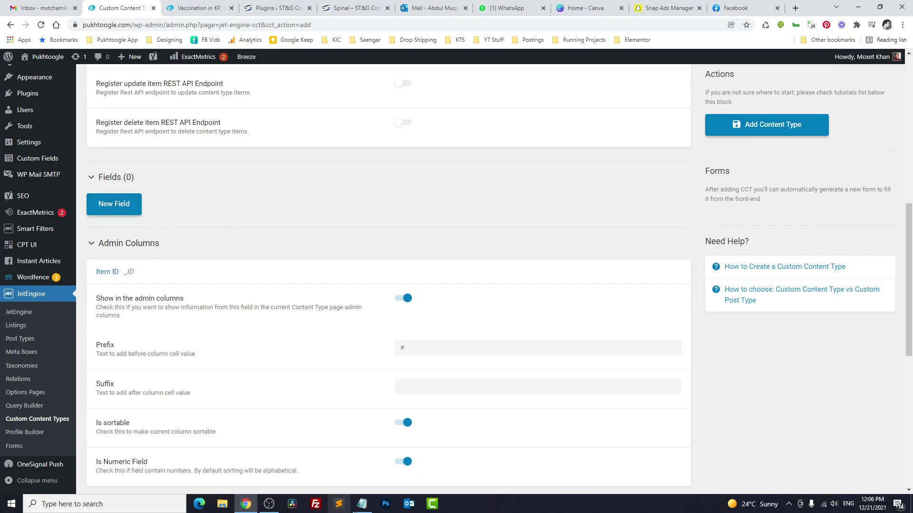
Step: Go over the planned Name, Email, Comments and Post ID fields in the Notepad notes
{"action": "left_click", "coordinate": [360, 505]}
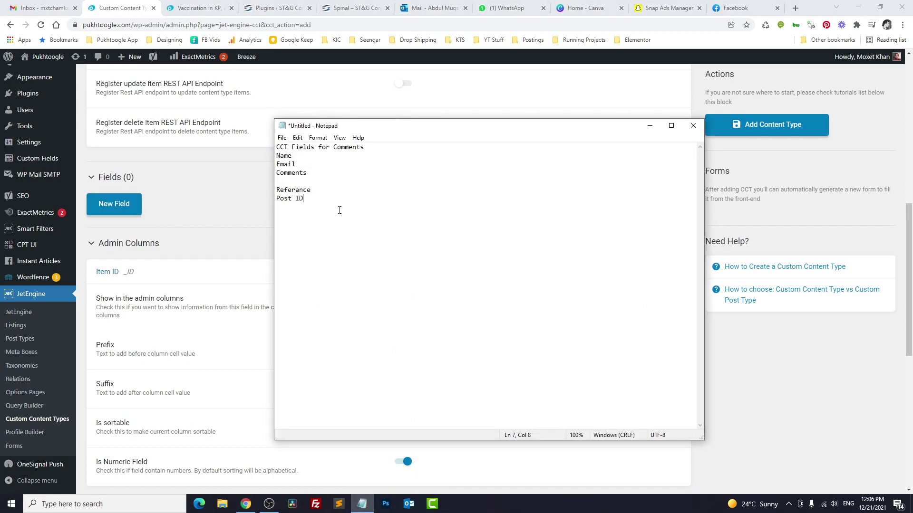
{"action": "double_click", "coordinate": [303, 159]}
{"action": "double_click", "coordinate": [293, 164]}
{"action": "left_click_drag", "start_coordinate": [305, 169], "coordinate": [276, 160]}
{"action": "left_click", "coordinate": [329, 175]}
{"action": "left_click_drag", "start_coordinate": [303, 199], "coordinate": [276, 199]}
{"action": "left_click", "coordinate": [290, 211]}
{"action": "left_click_drag", "start_coordinate": [304, 199], "coordinate": [278, 202]}
Step: Switch to the vaccination news article and inspect its web address
{"action": "left_click", "coordinate": [200, 8]}
{"action": "left_click_drag", "start_coordinate": [93, 24], "coordinate": [314, 25]}
{"action": "left_click", "coordinate": [298, 227]}
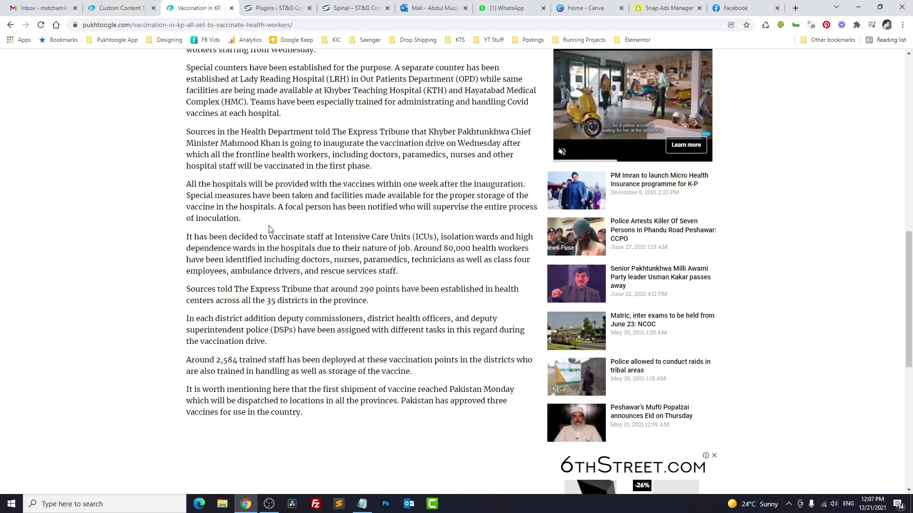
Step: Add Name and Email fields to the My Comments content type
{"action": "left_click", "coordinate": [125, 4]}
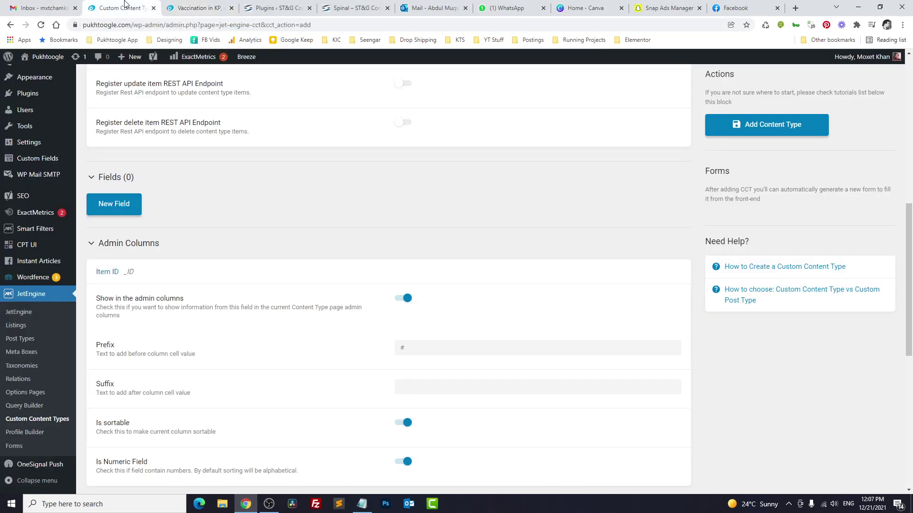
{"action": "left_click", "coordinate": [127, 204]}
{"action": "left_click", "coordinate": [425, 236]}
{"action": "type", "text": "Name"}
{"action": "key", "text": "Tab"}
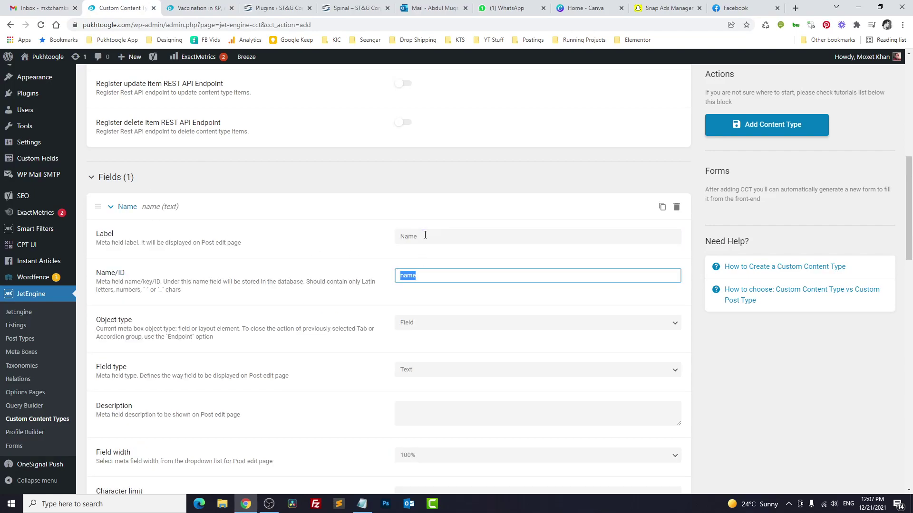
{"action": "scroll", "coordinate": [413, 235], "scroll_direction": "down", "scroll_amount": 3}
{"action": "scroll", "coordinate": [346, 241], "scroll_direction": "down", "scroll_amount": 7}
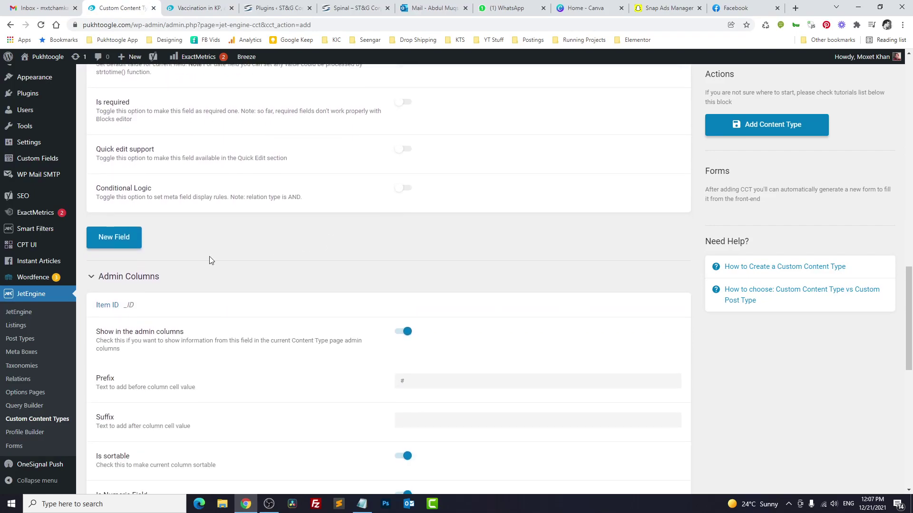
{"action": "left_click", "coordinate": [129, 240]}
{"action": "left_click", "coordinate": [428, 271]}
{"action": "type", "text": "Email"}
{"action": "key", "text": "Tab"}
{"action": "scroll", "coordinate": [427, 271], "scroll_direction": "down", "scroll_amount": 10}
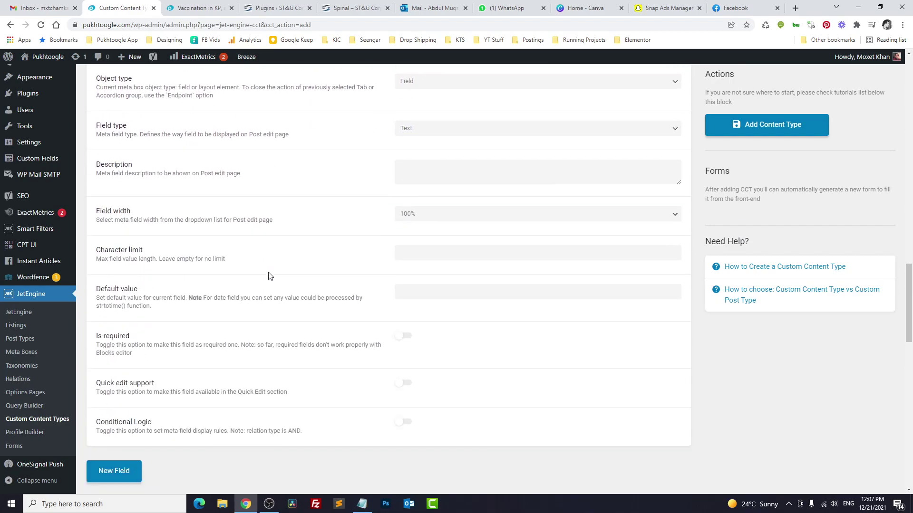
Step: Add a Comments field of type WYSIWYG
{"action": "left_click", "coordinate": [122, 278]}
{"action": "left_click", "coordinate": [422, 303]}
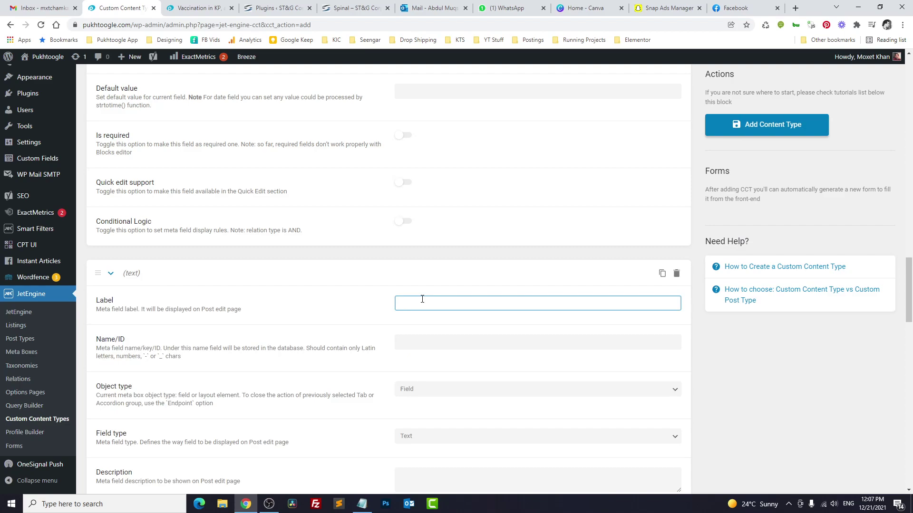
{"action": "type", "text": "Comments"}
{"action": "key", "text": "Tab"}
{"action": "scroll", "coordinate": [421, 241], "scroll_direction": "down", "scroll_amount": 4}
{"action": "left_click", "coordinate": [417, 246]}
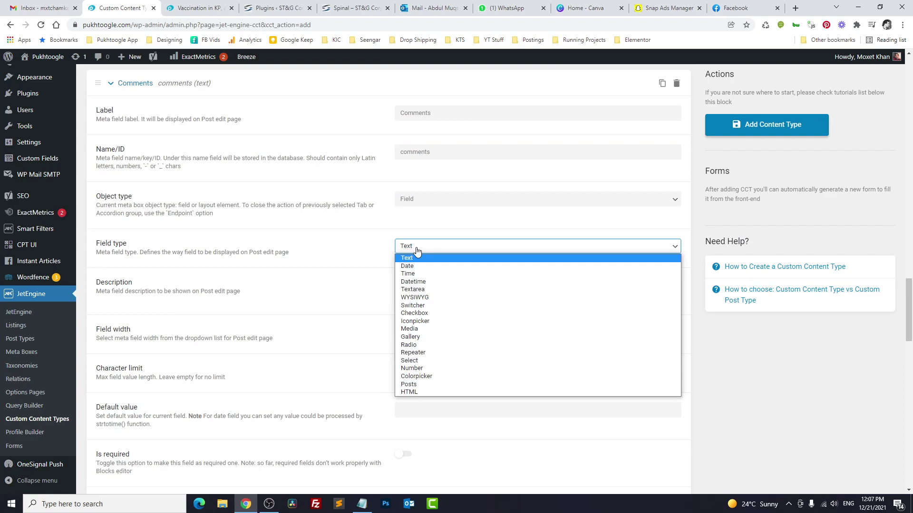
{"action": "left_click", "coordinate": [418, 298]}
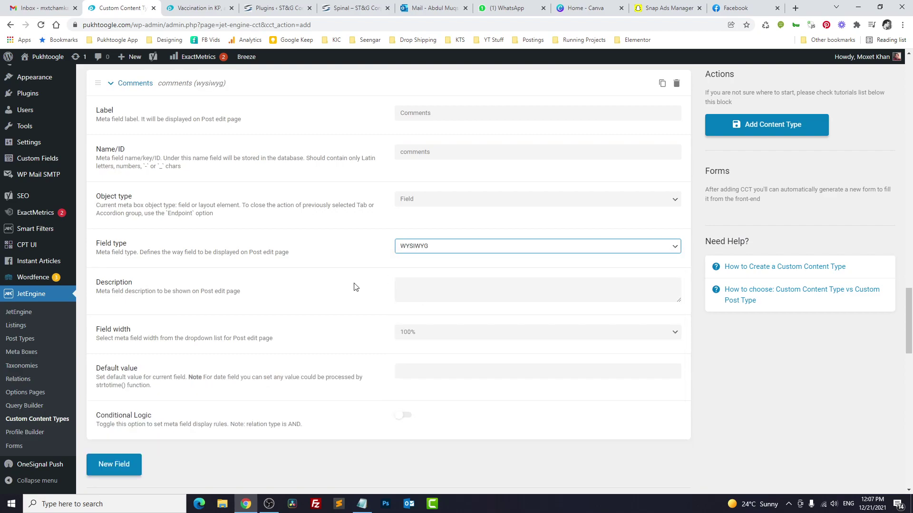
{"action": "scroll", "coordinate": [180, 275], "scroll_direction": "down", "scroll_amount": 4}
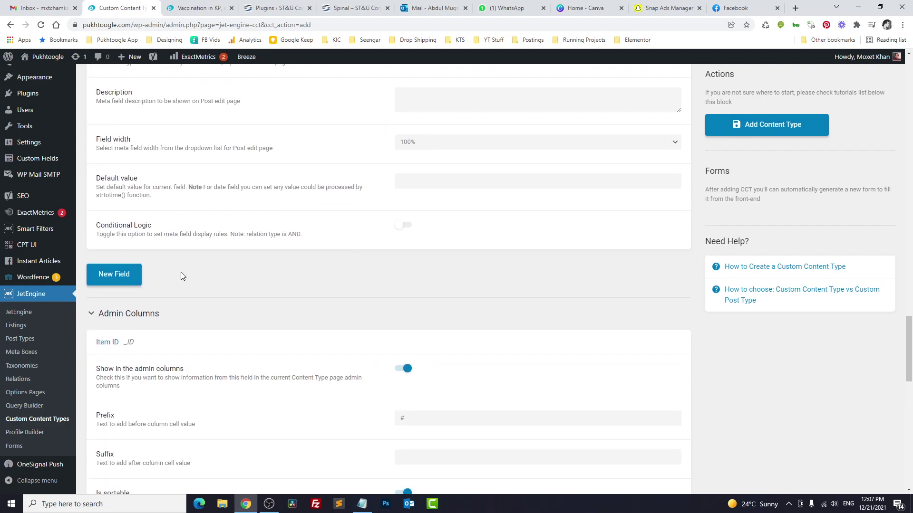
Step: Add a Post ID field (post_id) of type Number
{"action": "left_click", "coordinate": [119, 276]}
{"action": "left_click", "coordinate": [440, 309]}
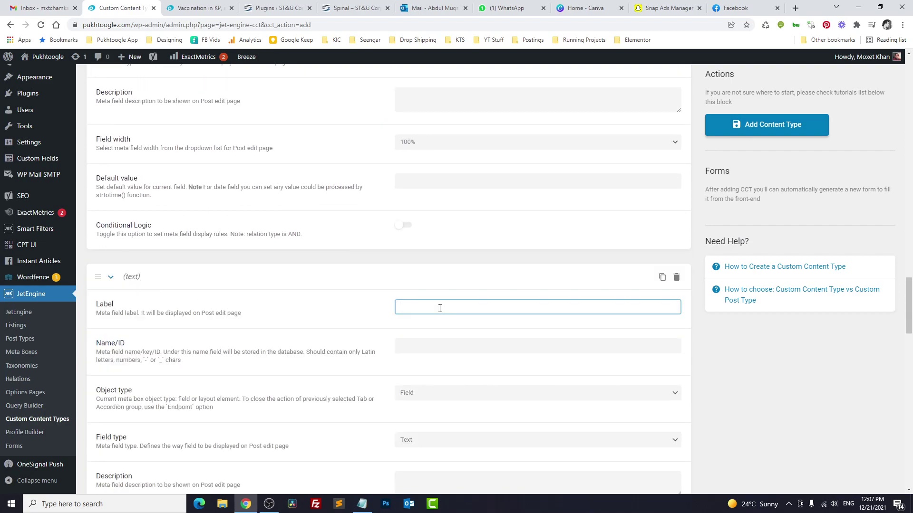
{"action": "type", "text": "Post ID"}
{"action": "key", "text": "Tab"}
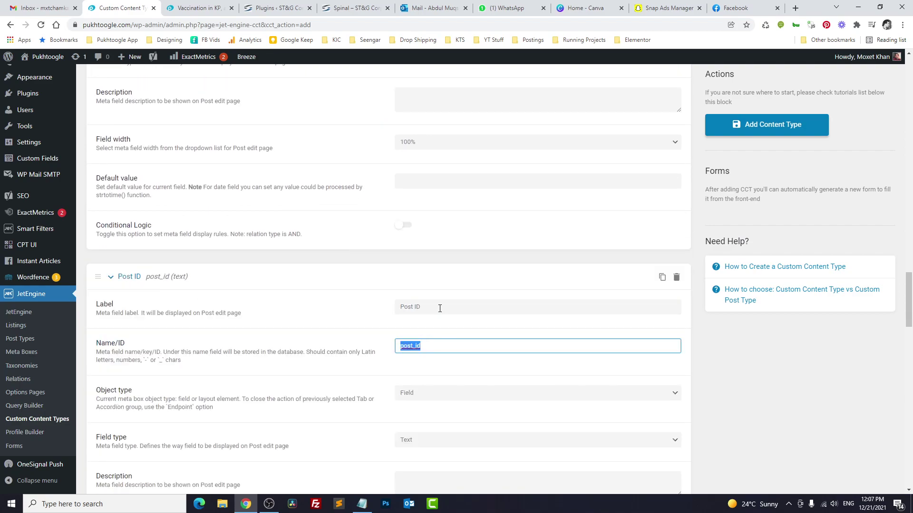
{"action": "scroll", "coordinate": [440, 308], "scroll_direction": "down", "scroll_amount": 2}
{"action": "left_click", "coordinate": [409, 346]}
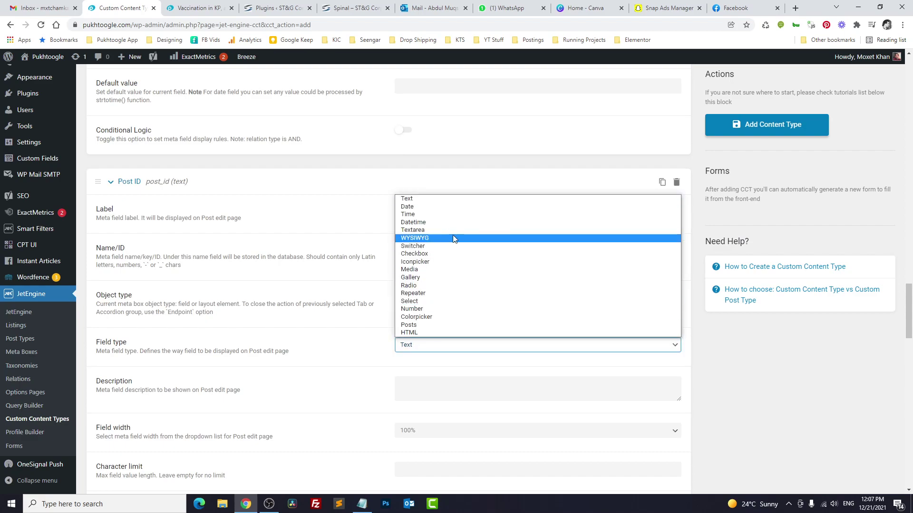
{"action": "left_click", "coordinate": [426, 309]}
{"action": "scroll", "coordinate": [345, 359], "scroll_direction": "down", "scroll_amount": 2}
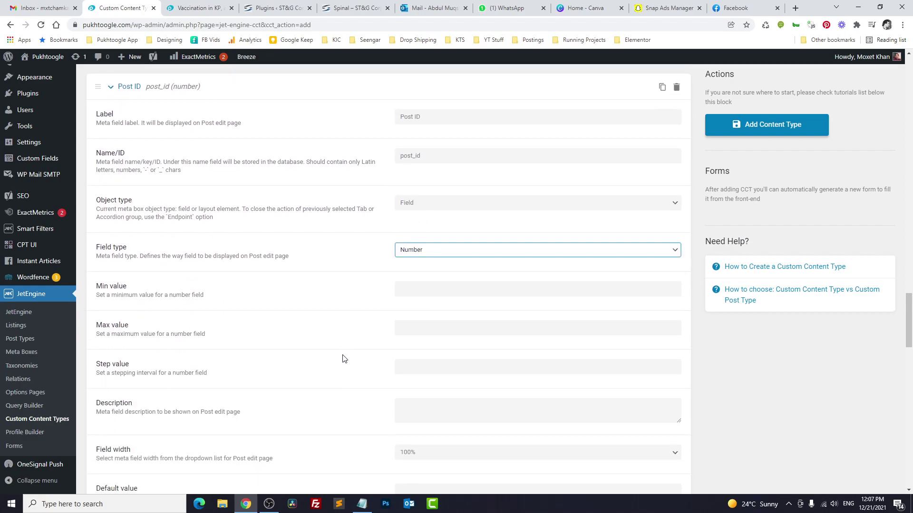
Step: Save the My Comments content type and view its still-empty items list
{"action": "left_click", "coordinate": [757, 131]}
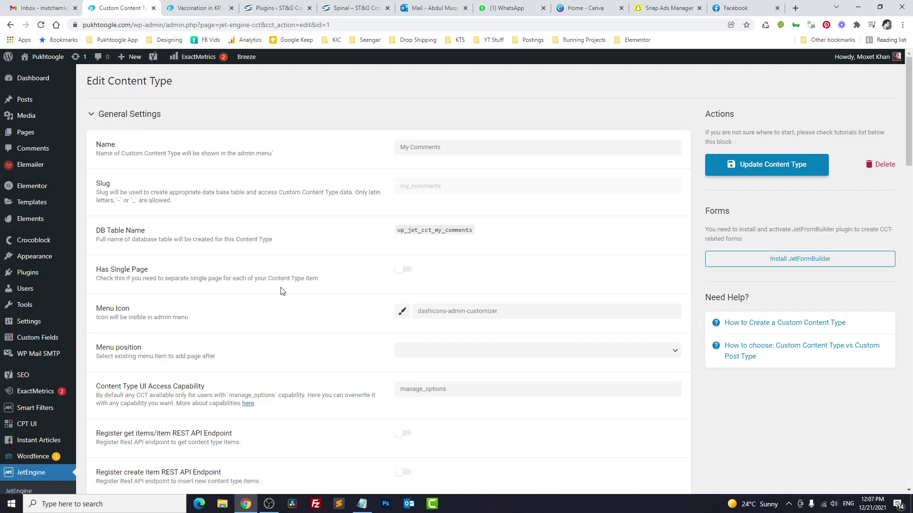
{"action": "mouse_move", "coordinate": [44, 271]}
{"action": "scroll", "coordinate": [44, 271], "scroll_direction": "down", "scroll_amount": 8}
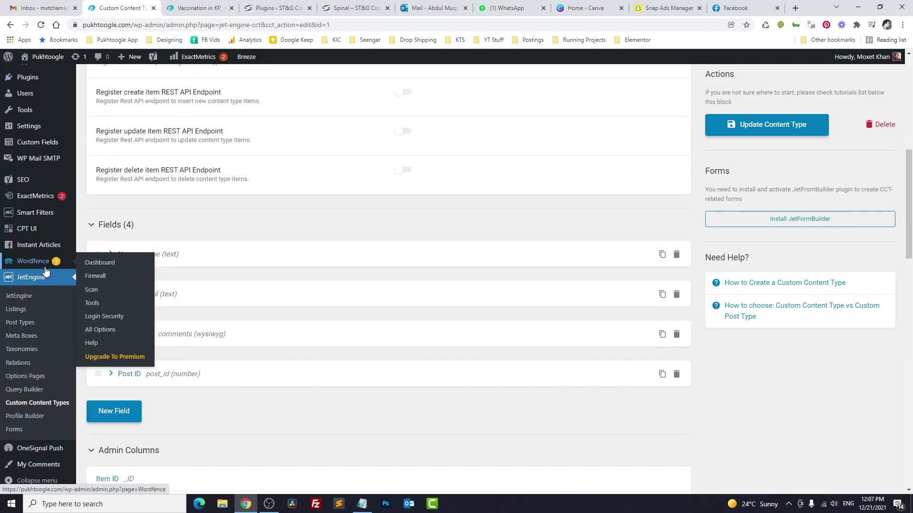
{"action": "left_click", "coordinate": [40, 469]}
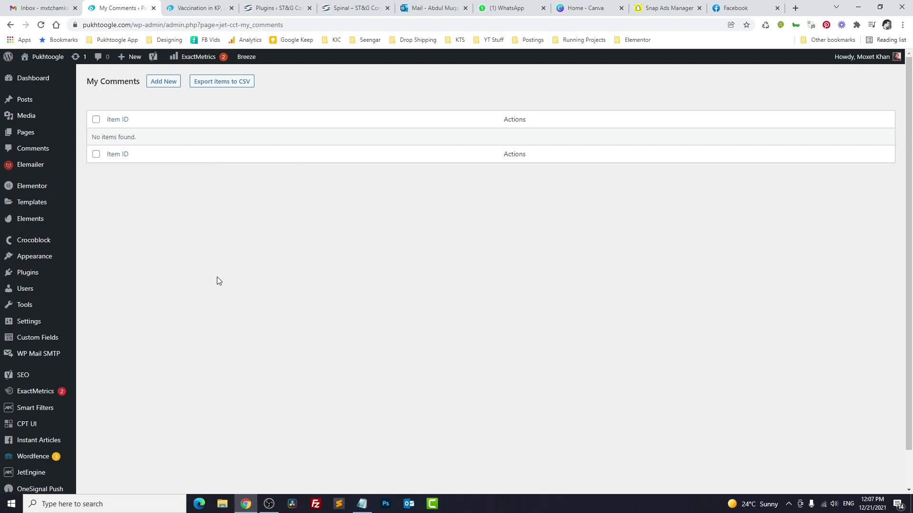
Step: Go to the JetEngine Forms list
{"action": "scroll", "coordinate": [86, 273], "scroll_direction": "down", "scroll_amount": 1}
{"action": "mouse_move", "coordinate": [24, 435]}
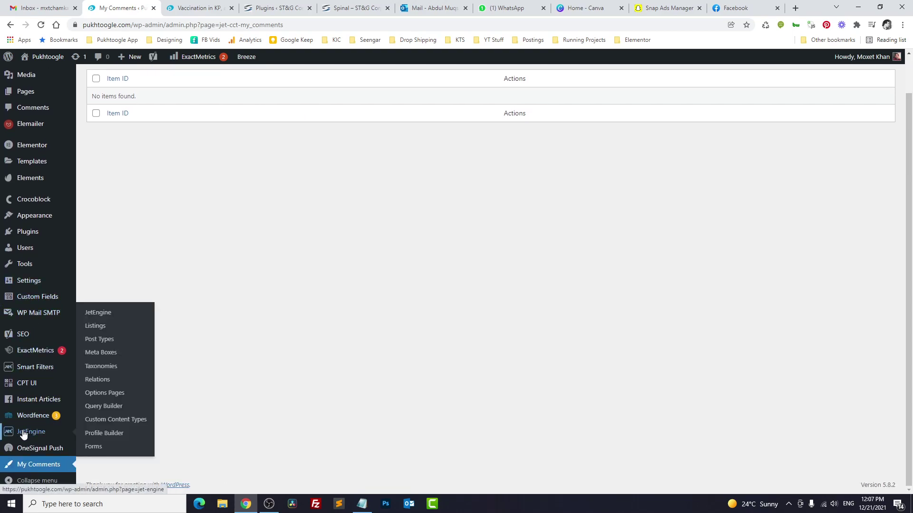
{"action": "left_click", "coordinate": [93, 447]}
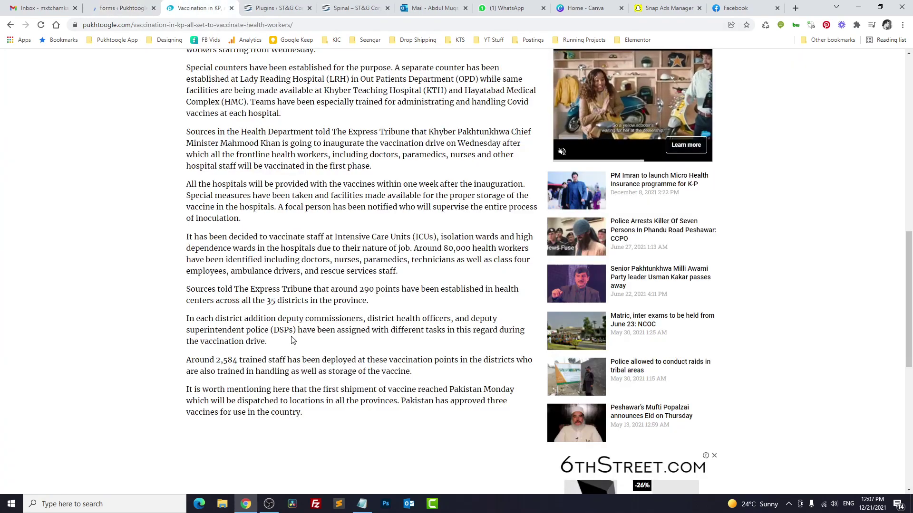
{"action": "scroll", "coordinate": [220, 293], "scroll_direction": "down", "scroll_amount": 7}
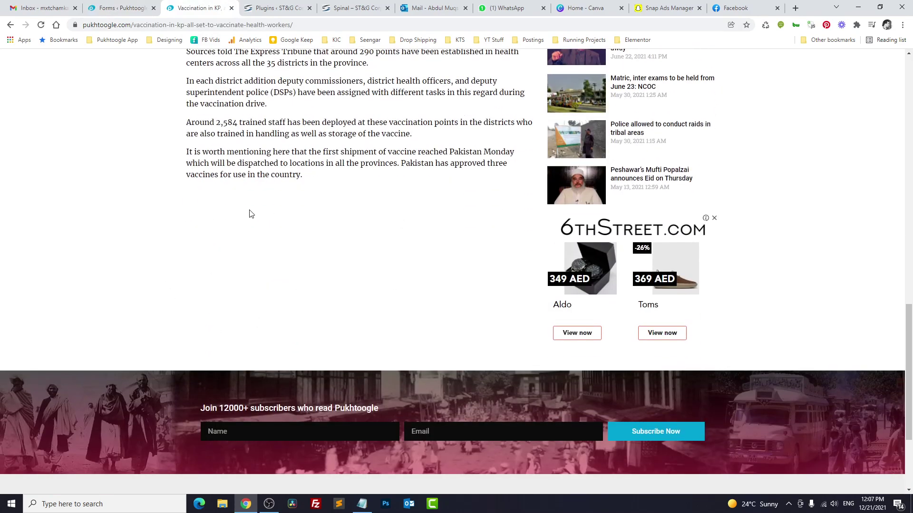
Step: Start a new JetEngine form titled 'Comments Form'
{"action": "left_click", "coordinate": [125, 8]}
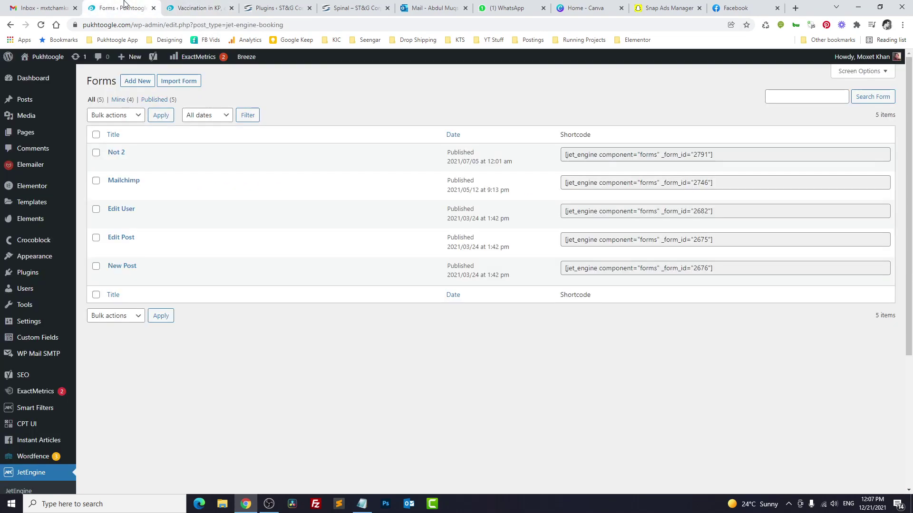
{"action": "left_click", "coordinate": [140, 83]}
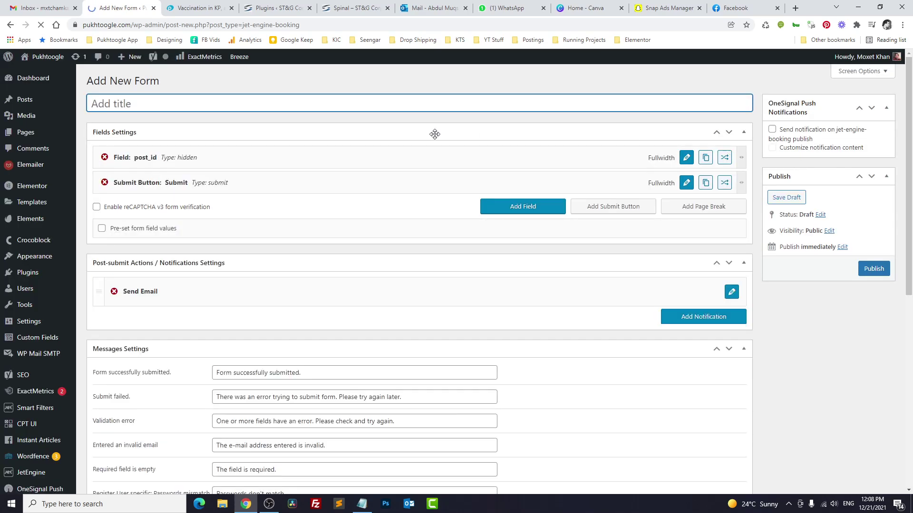
{"action": "type", "text": "Comments Form"}
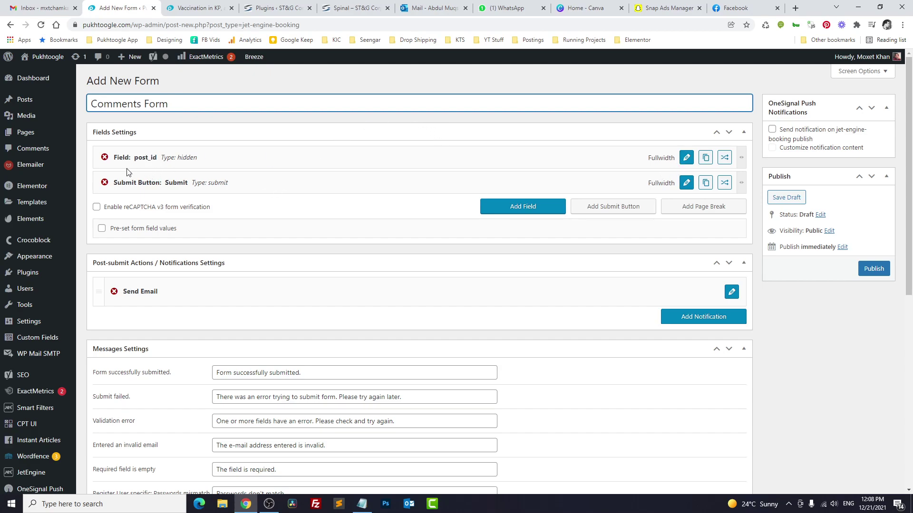
Step: Make the post_id field hidden and not required, valued Current Post ID
{"action": "left_click", "coordinate": [688, 160]}
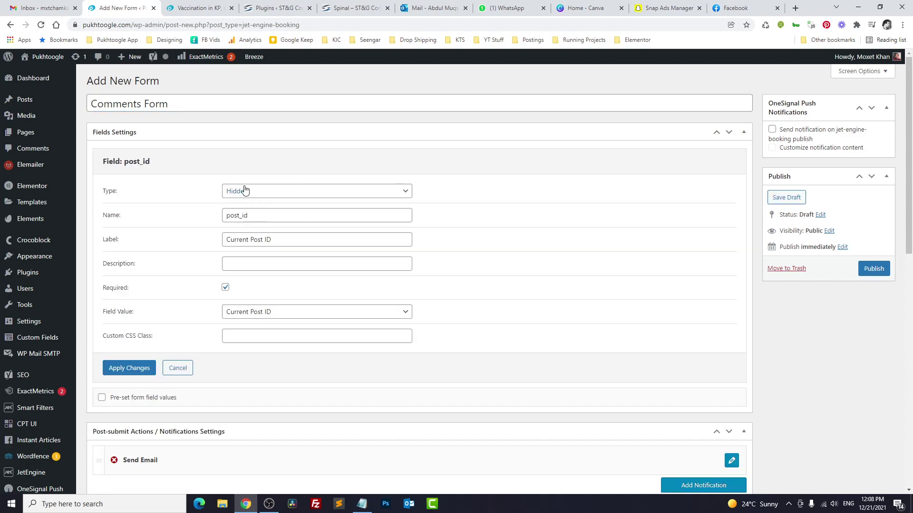
{"action": "left_click", "coordinate": [194, 8]}
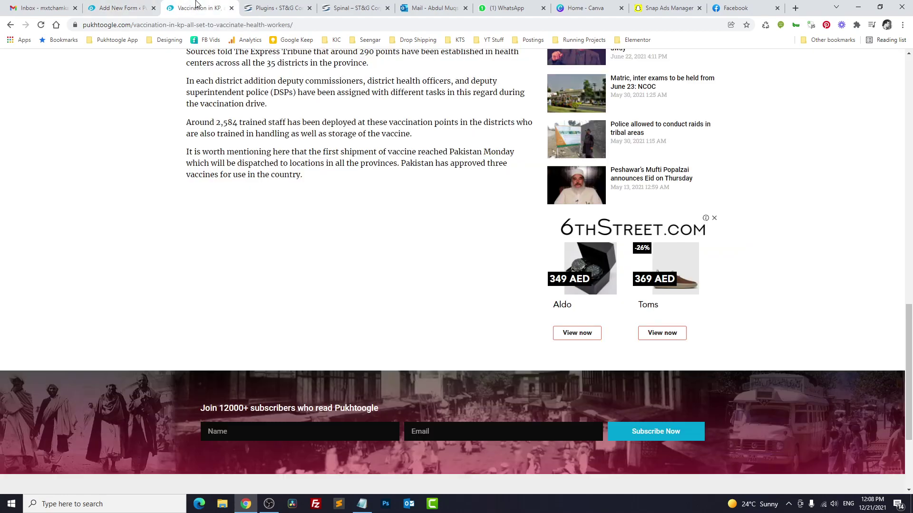
{"action": "left_click", "coordinate": [125, 8]}
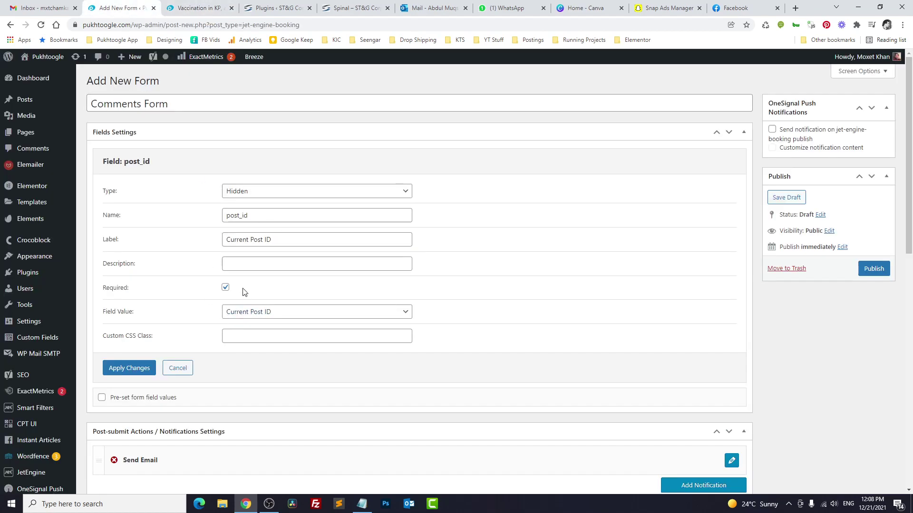
{"action": "left_click", "coordinate": [244, 195]}
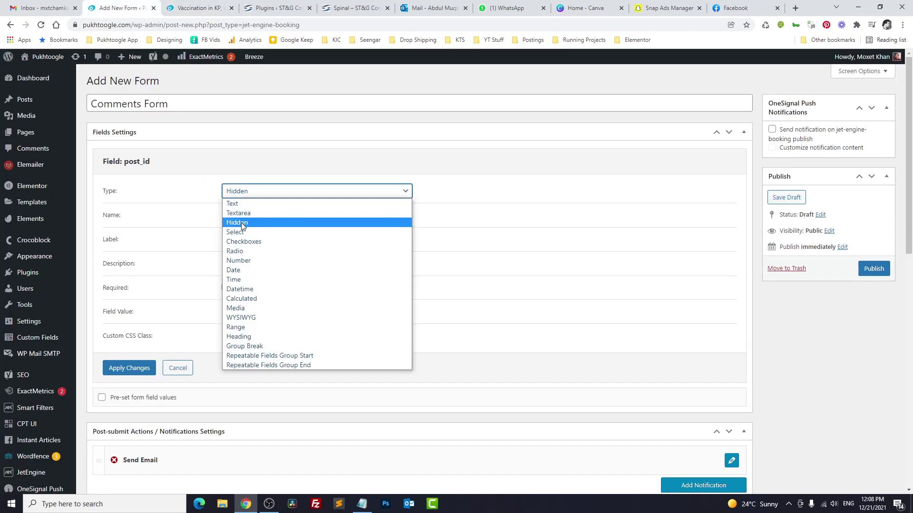
{"action": "left_click", "coordinate": [242, 223]}
{"action": "double_click", "coordinate": [261, 216]}
{"action": "left_click", "coordinate": [199, 244]}
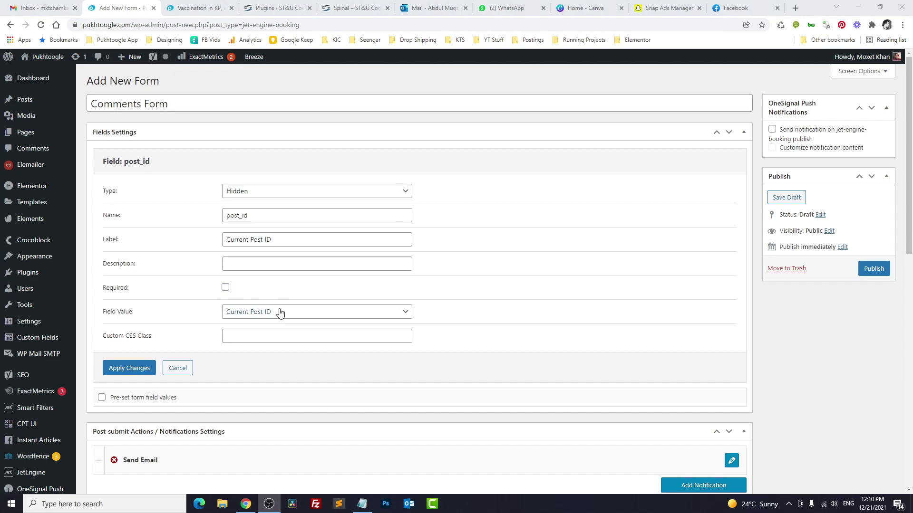
{"action": "left_click", "coordinate": [280, 313]}
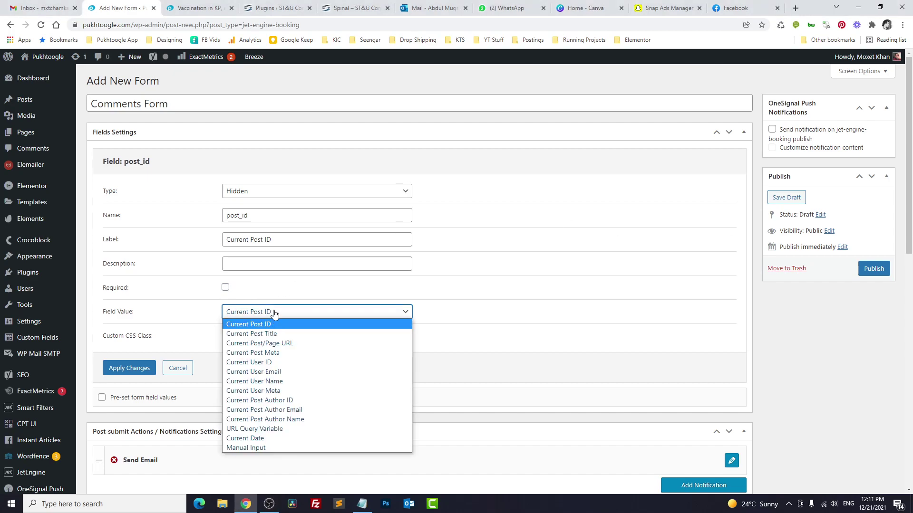
{"action": "left_click", "coordinate": [274, 313]}
Step: Apply the post_id settings and add a new form field, starting to name it Full Name
{"action": "left_click", "coordinate": [128, 369]}
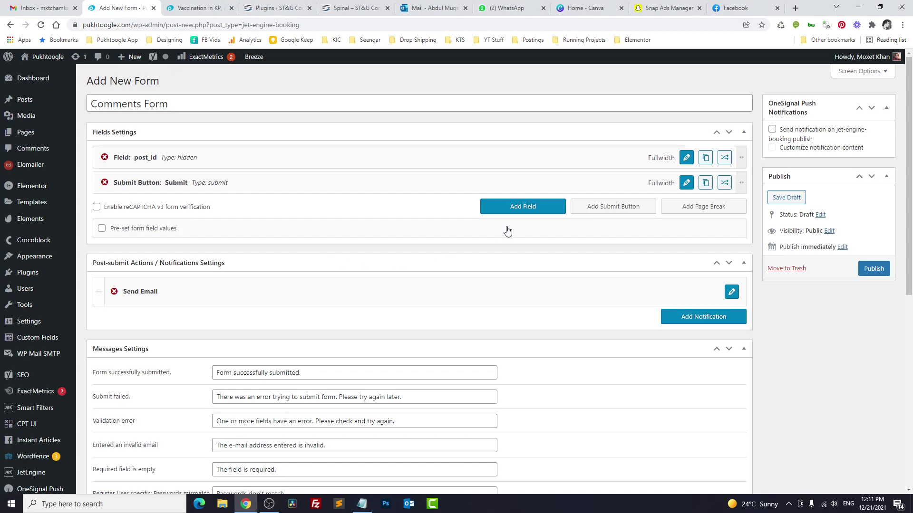
{"action": "left_click", "coordinate": [516, 208]}
{"action": "left_click", "coordinate": [686, 208]}
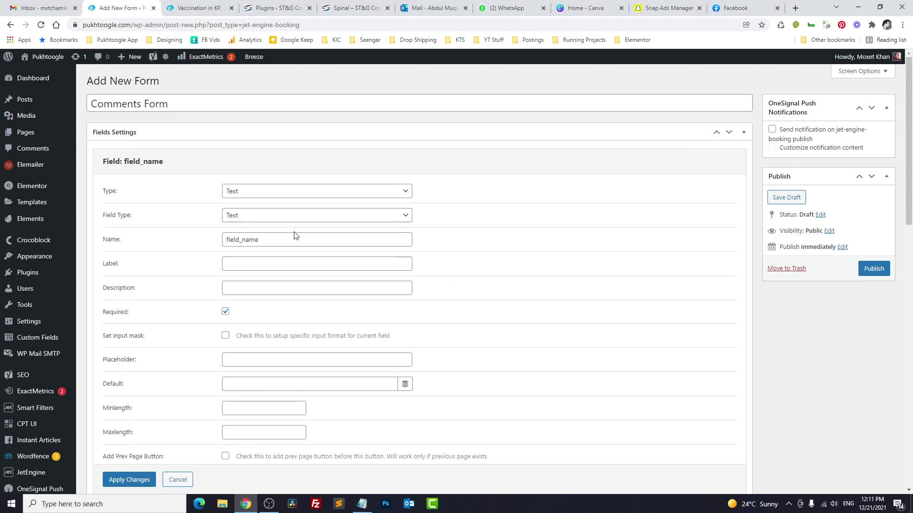
{"action": "left_click_drag", "start_coordinate": [264, 240], "coordinate": [200, 246]}
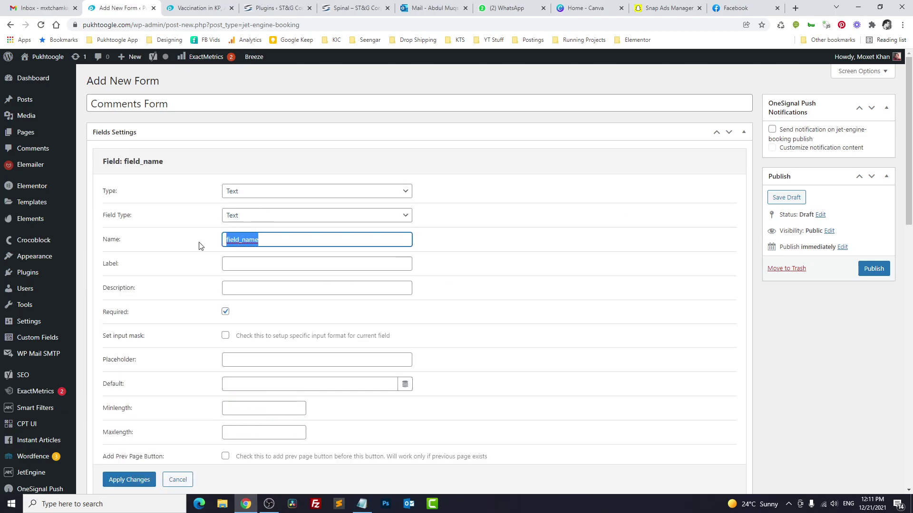
{"action": "type", "text": "Full Name"}
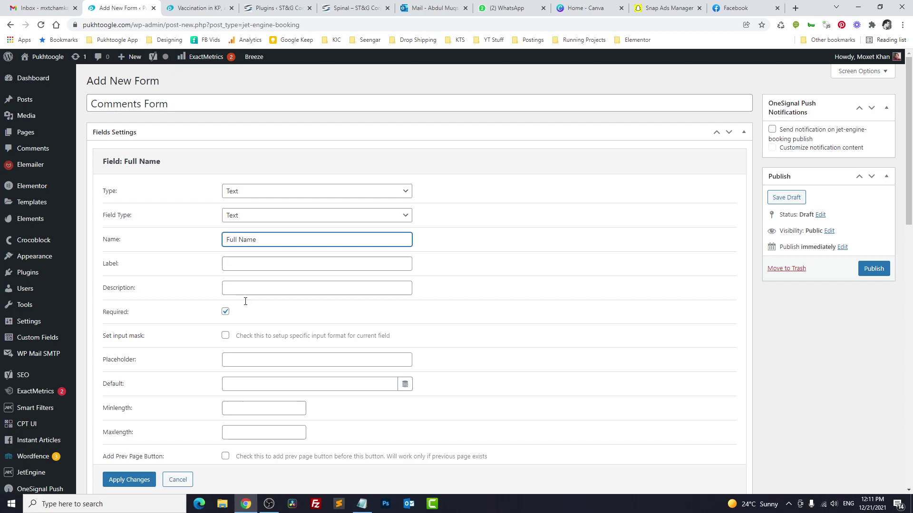
{"action": "scroll", "coordinate": [260, 233], "scroll_direction": "down", "scroll_amount": 1}
{"action": "key", "text": "ctrl+a"}
{"action": "type", "text": "https://www.onlinegdb.com/online_c++_compiler"}
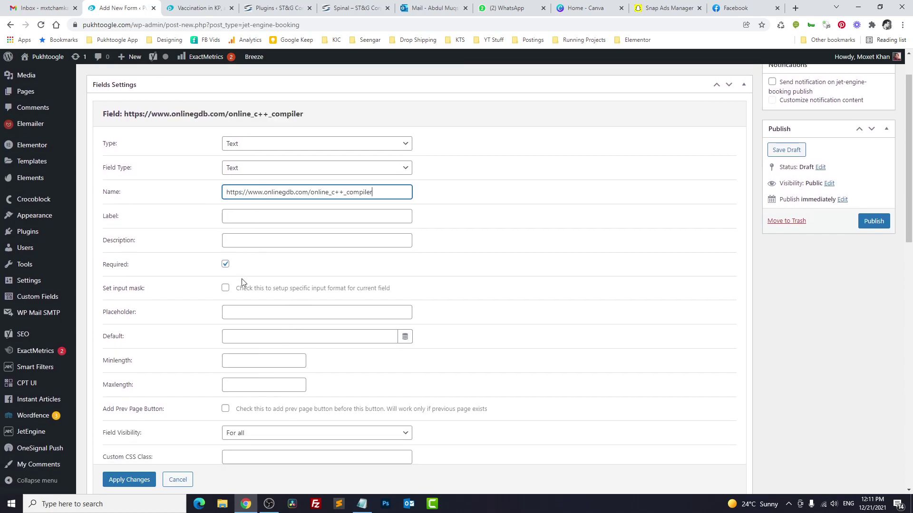
{"action": "key", "text": "ctrl+a"}
{"action": "key", "text": "BackSpace"}
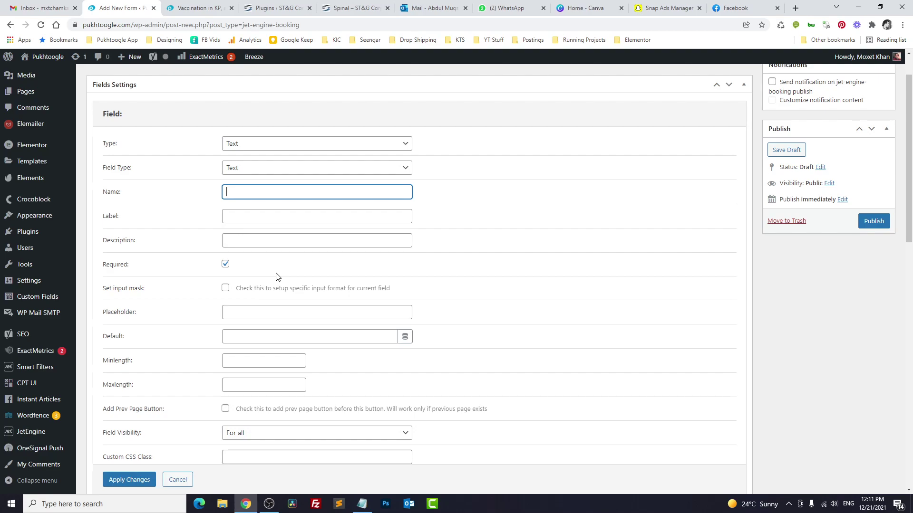
Step: Set the new field's name and placeholder to Full Name and apply it
{"action": "type", "text": "Full Name"}
{"action": "key", "text": "ctrl+a"}
{"action": "key", "text": "Right"}
{"action": "key", "text": "ctrl+a"}
{"action": "key", "text": "ctrl+c"}
{"action": "left_click", "coordinate": [255, 309]}
{"action": "key", "text": "ctrl+v"}
{"action": "left_click", "coordinate": [129, 481]}
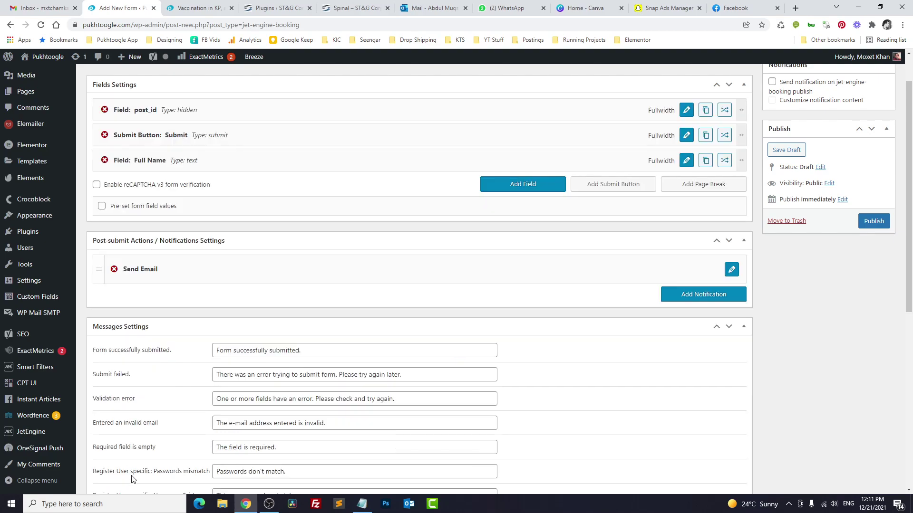
Step: Add an Email input field with Email as its name and placeholder
{"action": "key", "text": "alt+Tab"}
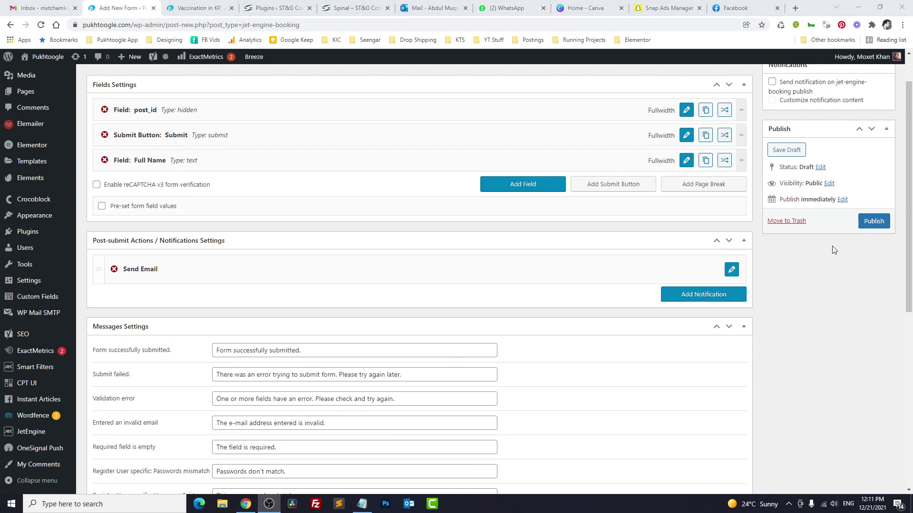
{"action": "left_click", "coordinate": [554, 189]}
{"action": "left_click", "coordinate": [686, 186]}
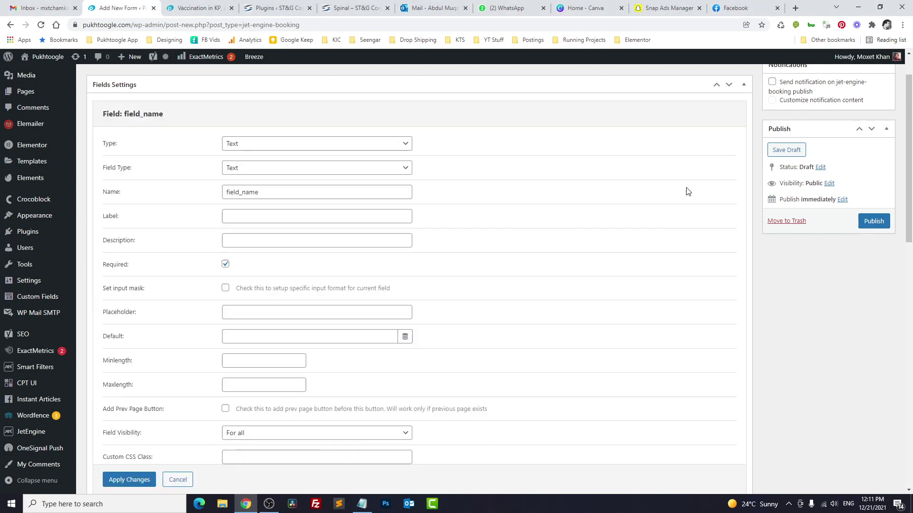
{"action": "left_click", "coordinate": [270, 168]}
{"action": "left_click", "coordinate": [277, 188]}
{"action": "left_click_drag", "start_coordinate": [277, 189], "coordinate": [183, 193]}
{"action": "type", "text": "Email"}
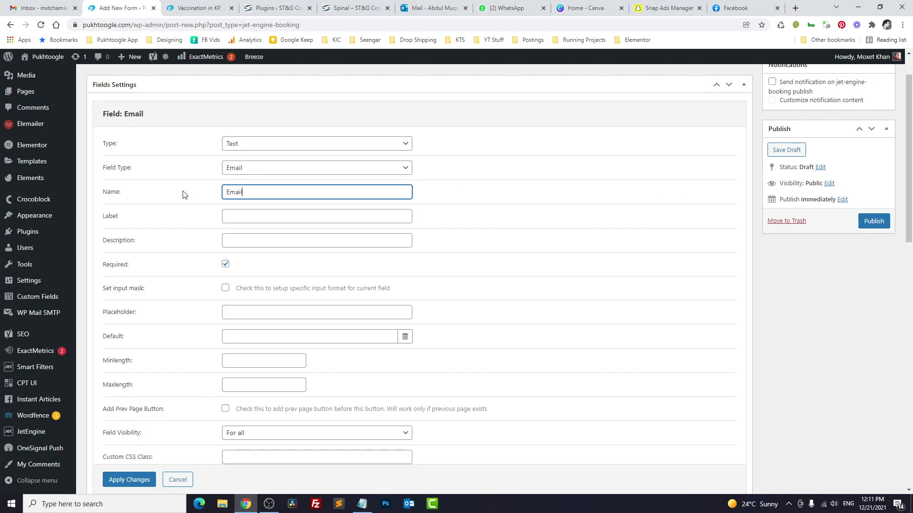
{"action": "key", "text": "ctrl+a"}
{"action": "key", "text": "ctrl+c"}
{"action": "left_click", "coordinate": [252, 318]}
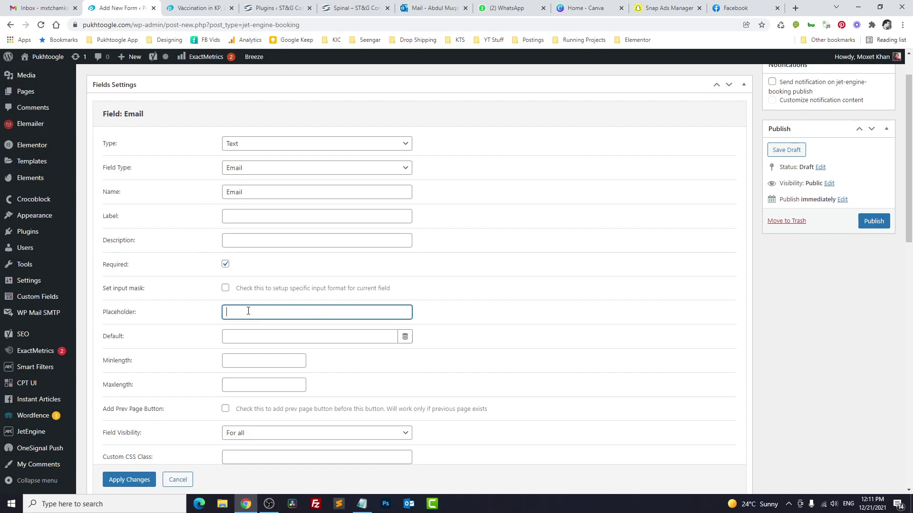
{"action": "key", "text": "ctrl+v"}
{"action": "left_click", "coordinate": [128, 480]}
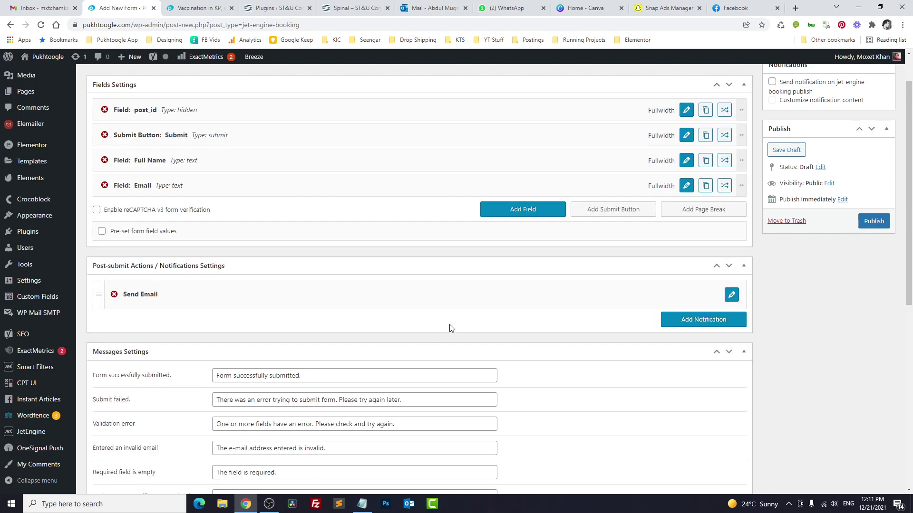
Step: Turn field_name into a WYSIWYG field named Comments and move Submit below it
{"action": "left_click", "coordinate": [686, 210]}
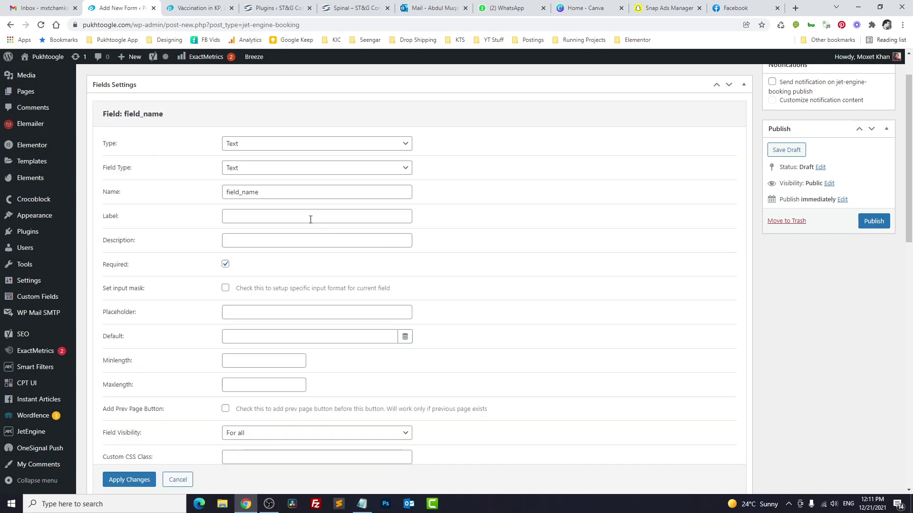
{"action": "left_click", "coordinate": [276, 171]}
{"action": "left_click", "coordinate": [267, 147]}
{"action": "left_click", "coordinate": [267, 145]}
{"action": "left_click", "coordinate": [265, 270]}
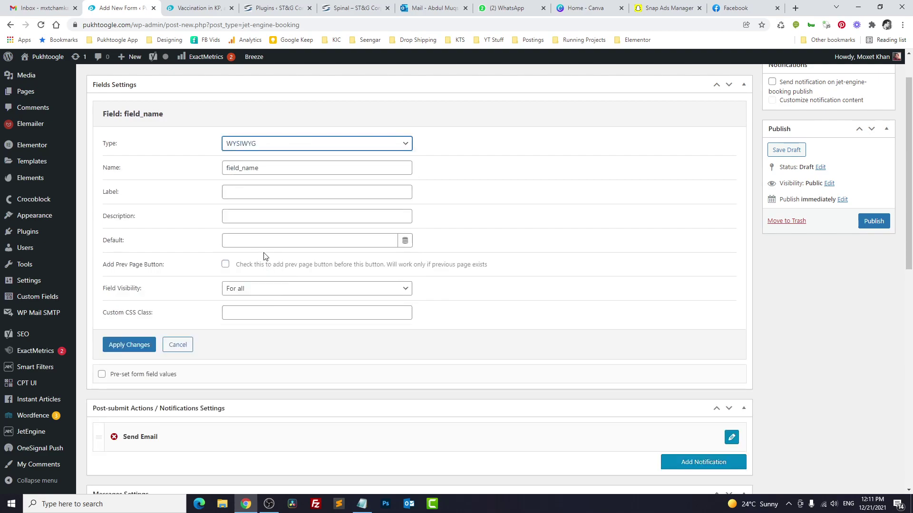
{"action": "left_click_drag", "start_coordinate": [271, 162], "coordinate": [210, 169]}
{"action": "type", "text": "Co"}
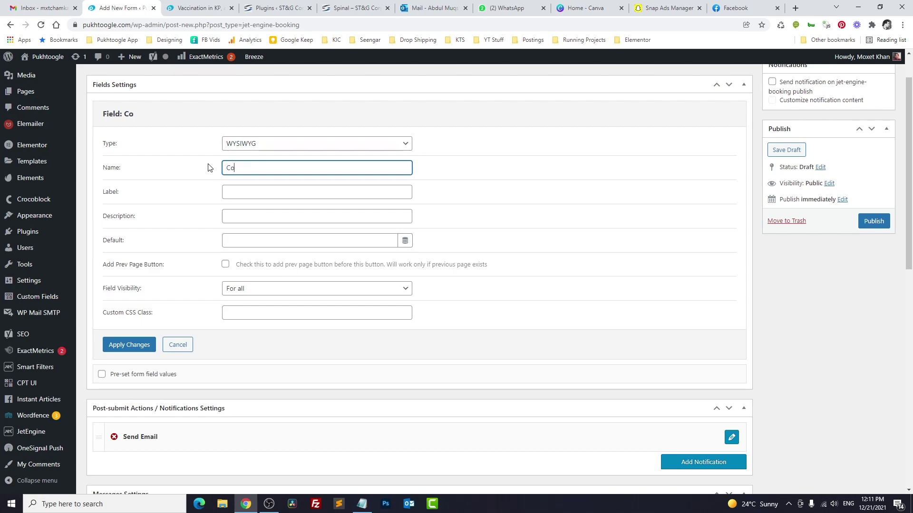
{"action": "type", "text": "mments"}
{"action": "key", "text": "Tab"}
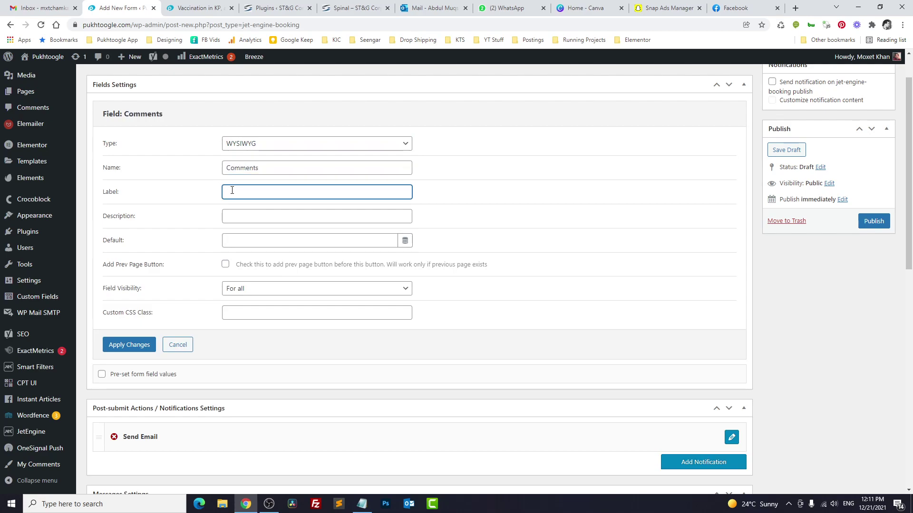
{"action": "left_click", "coordinate": [124, 345]}
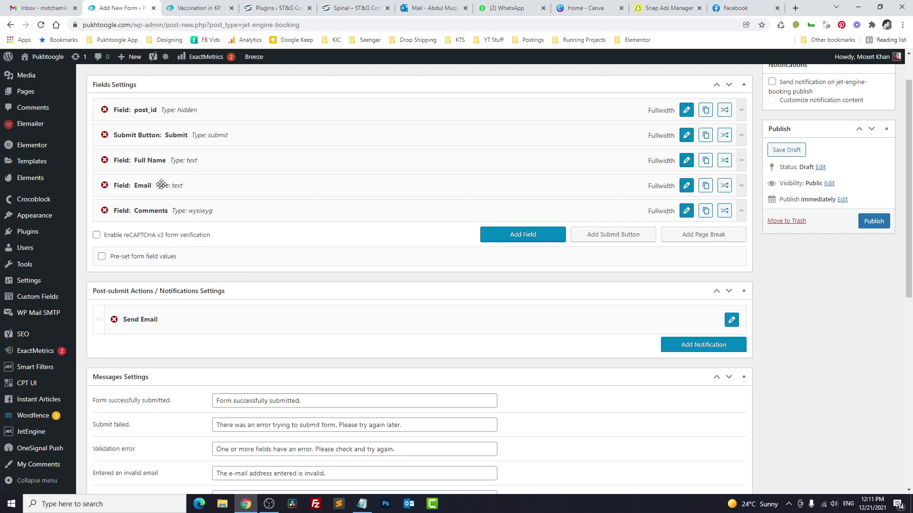
{"action": "left_click_drag", "start_coordinate": [162, 135], "coordinate": [159, 211]}
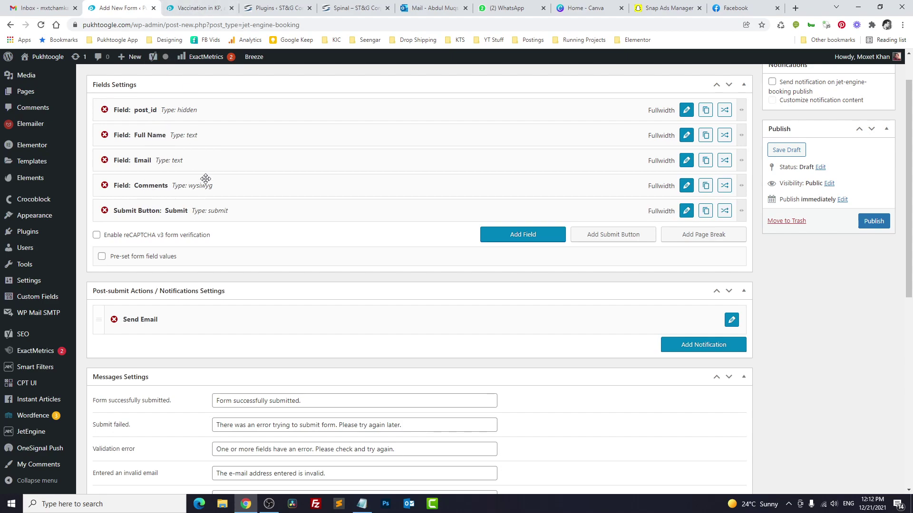
Step: Change the Send Email action to insert published My Comments content type items
{"action": "scroll", "coordinate": [219, 243], "scroll_direction": "down", "scroll_amount": 2}
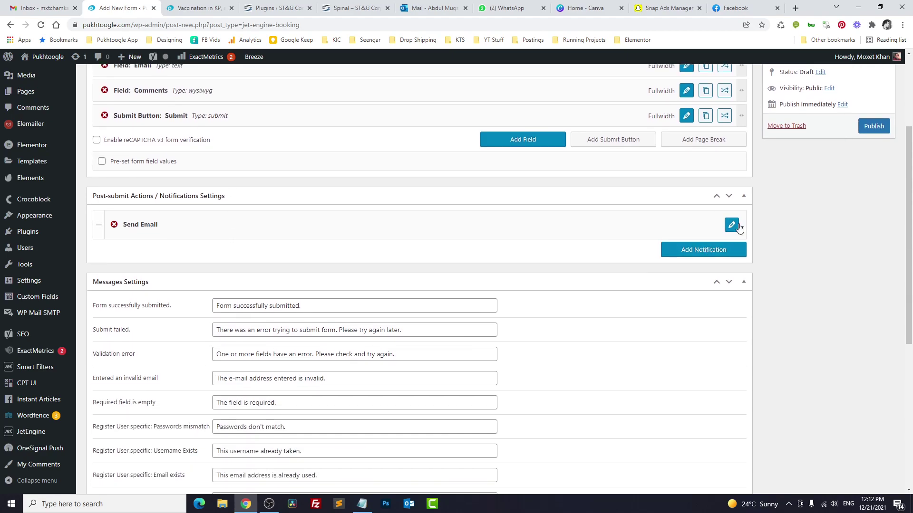
{"action": "left_click", "coordinate": [731, 227]}
{"action": "scroll", "coordinate": [396, 227], "scroll_direction": "down", "scroll_amount": 2}
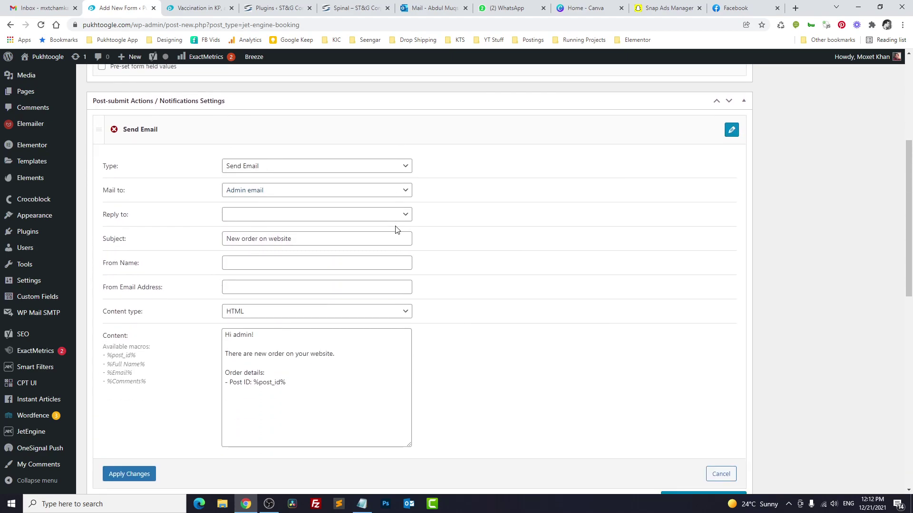
{"action": "left_click", "coordinate": [278, 168]}
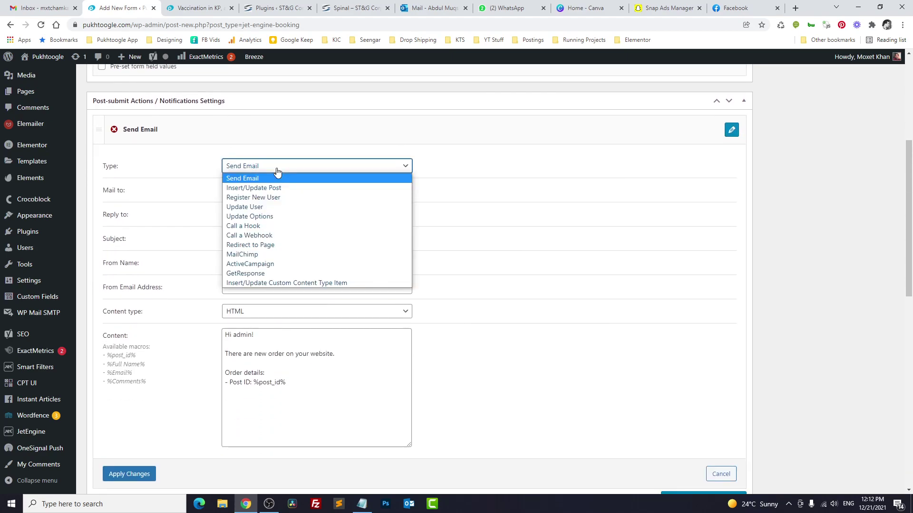
{"action": "left_click", "coordinate": [266, 283]}
{"action": "left_click", "coordinate": [257, 190]}
{"action": "left_click", "coordinate": [257, 211]}
{"action": "left_click", "coordinate": [257, 215]}
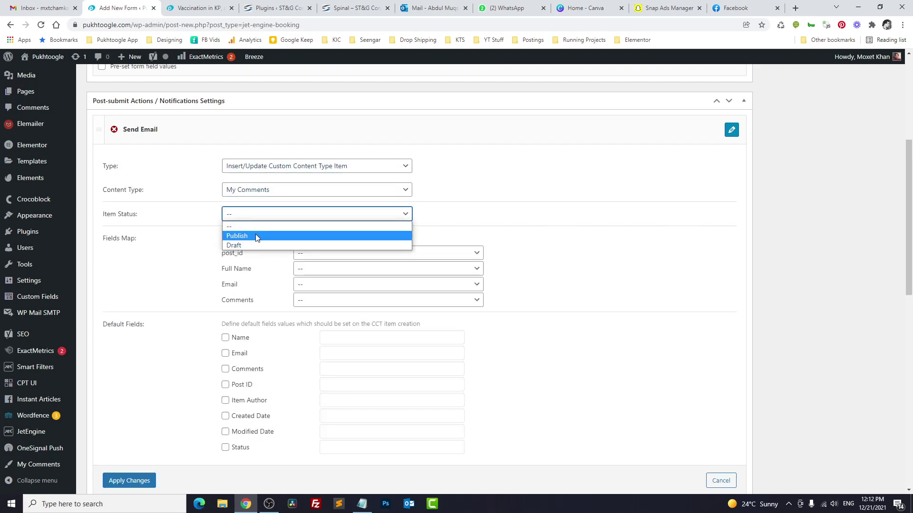
{"action": "left_click", "coordinate": [255, 233]}
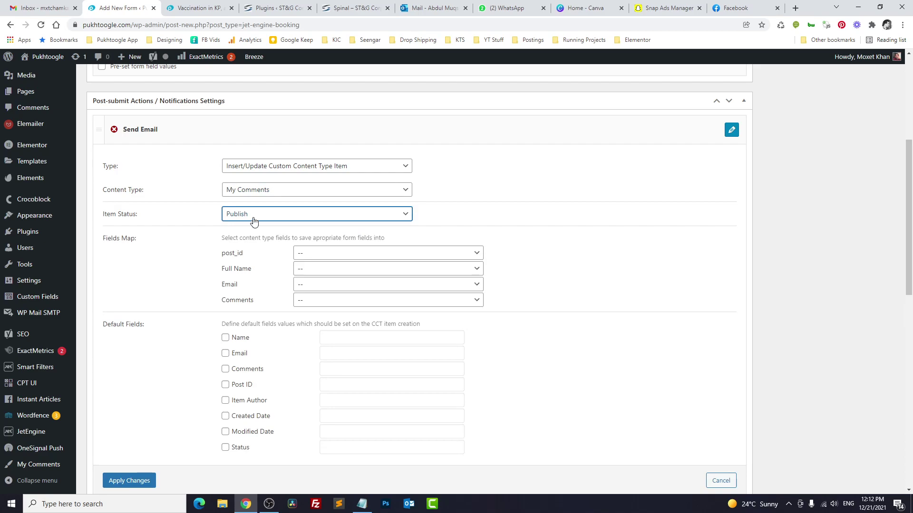
{"action": "left_click", "coordinate": [253, 218]}
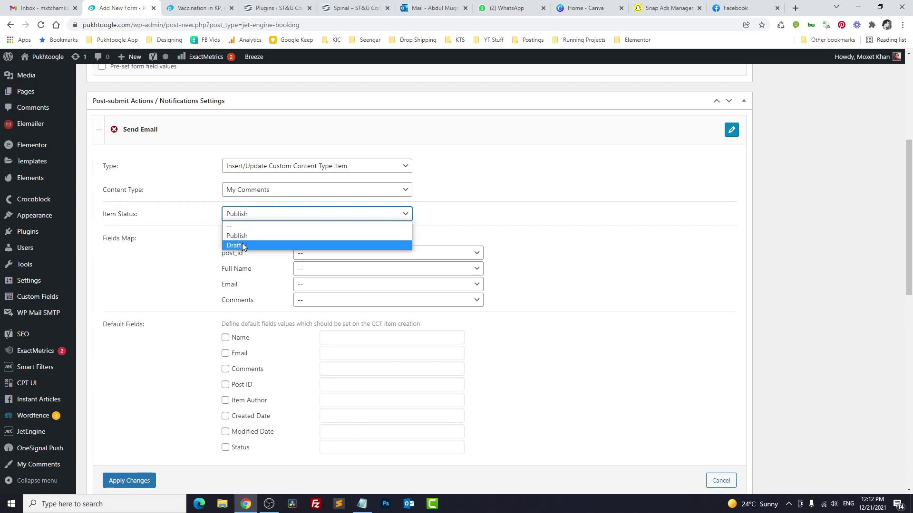
{"action": "left_click", "coordinate": [159, 263]}
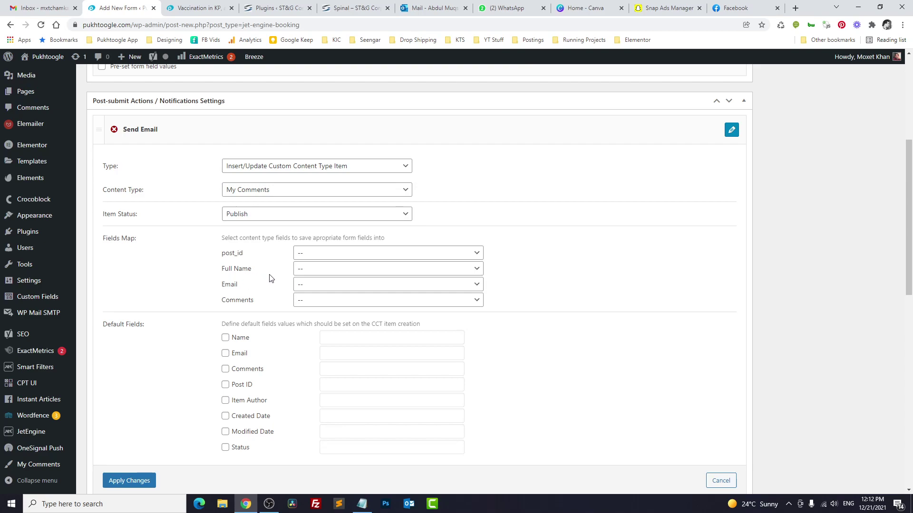
Step: Map post_id, Full Name, Email and Comments to Post ID, Name, Email and Comments fields
{"action": "left_click", "coordinate": [320, 254]}
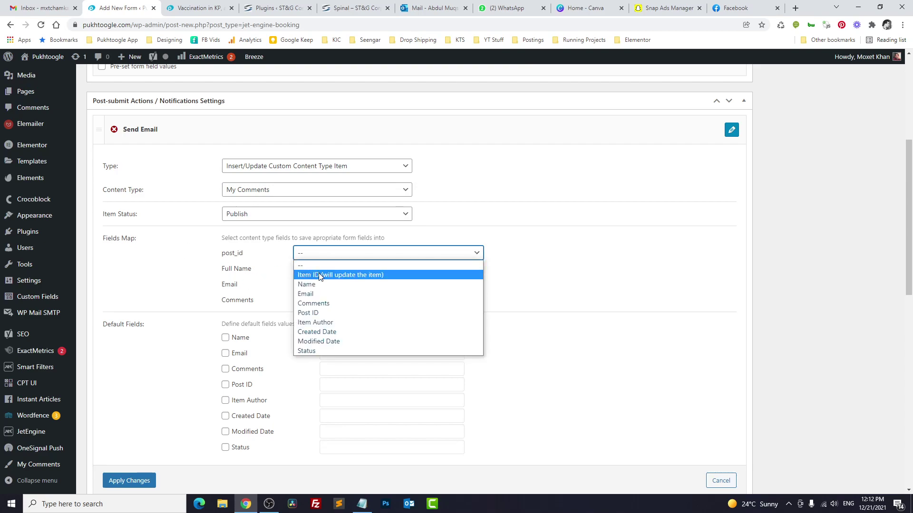
{"action": "left_click", "coordinate": [319, 313]}
{"action": "left_click", "coordinate": [315, 269]}
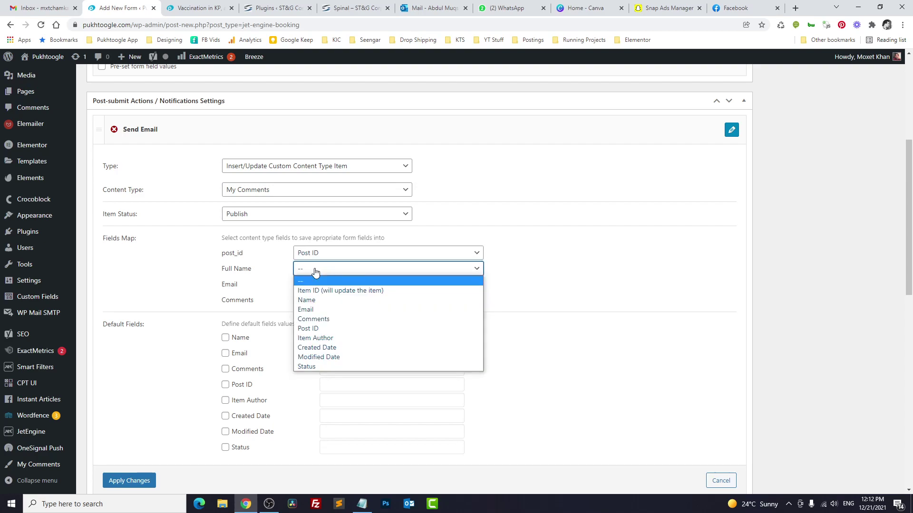
{"action": "left_click", "coordinate": [315, 300]}
{"action": "left_click", "coordinate": [313, 285]}
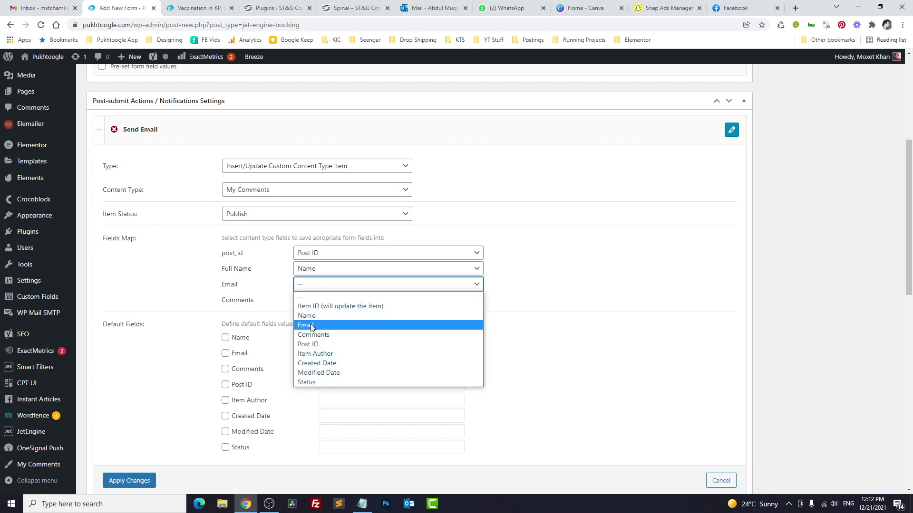
{"action": "left_click", "coordinate": [308, 326]}
{"action": "left_click", "coordinate": [315, 300]}
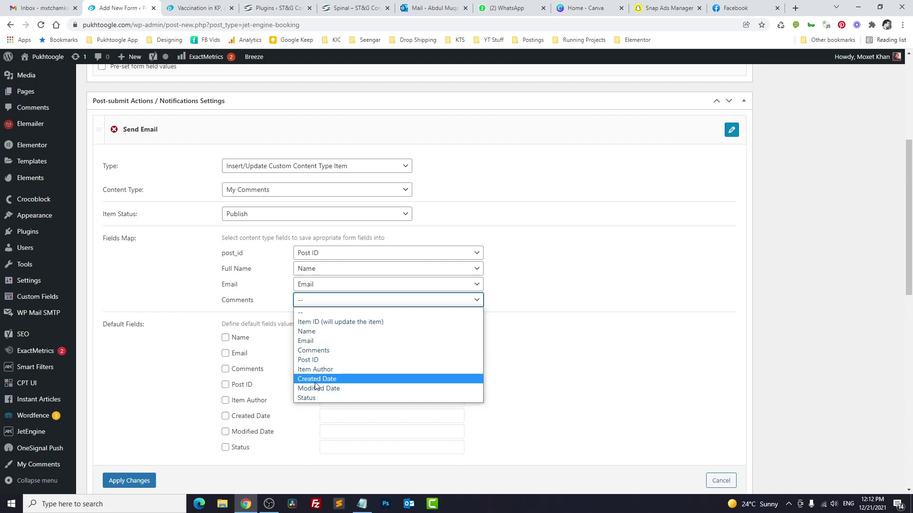
{"action": "left_click", "coordinate": [310, 350]}
{"action": "scroll", "coordinate": [171, 369], "scroll_direction": "down", "scroll_amount": 1}
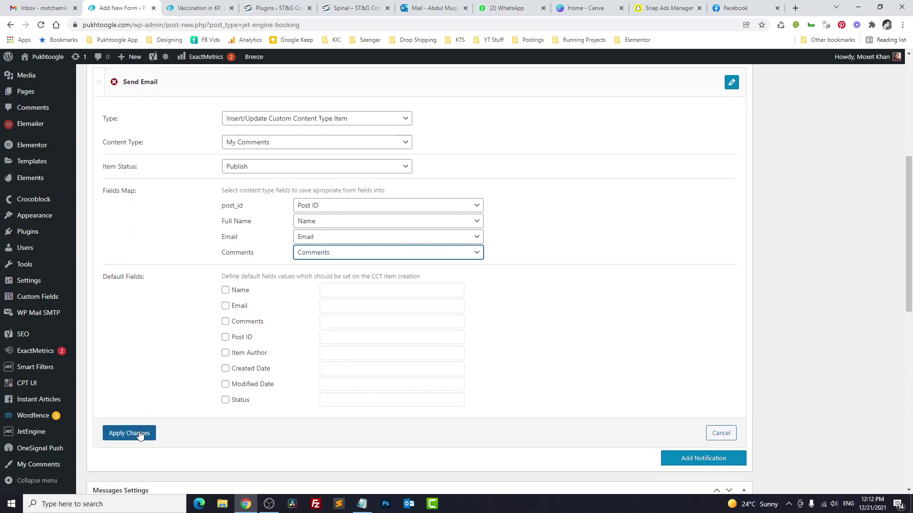
{"action": "left_click", "coordinate": [114, 433]}
Step: Change 'Form successfully submitted.' to 'Your comments has been saved.' and publish the Comments Form
{"action": "left_click_drag", "start_coordinate": [303, 163], "coordinate": [214, 158]}
{"action": "type", "text": "Your co"}
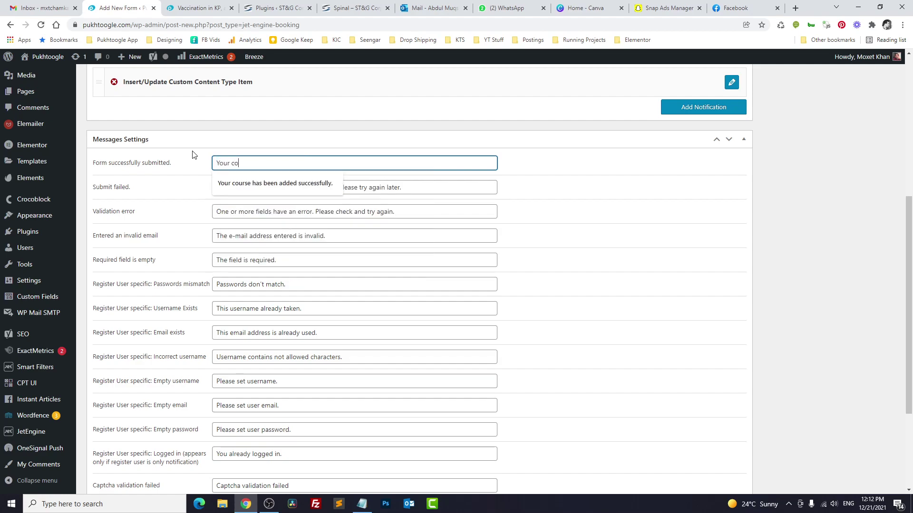
{"action": "type", "text": "mments has been saved."}
{"action": "scroll", "coordinate": [513, 269], "scroll_direction": "up", "scroll_amount": 6}
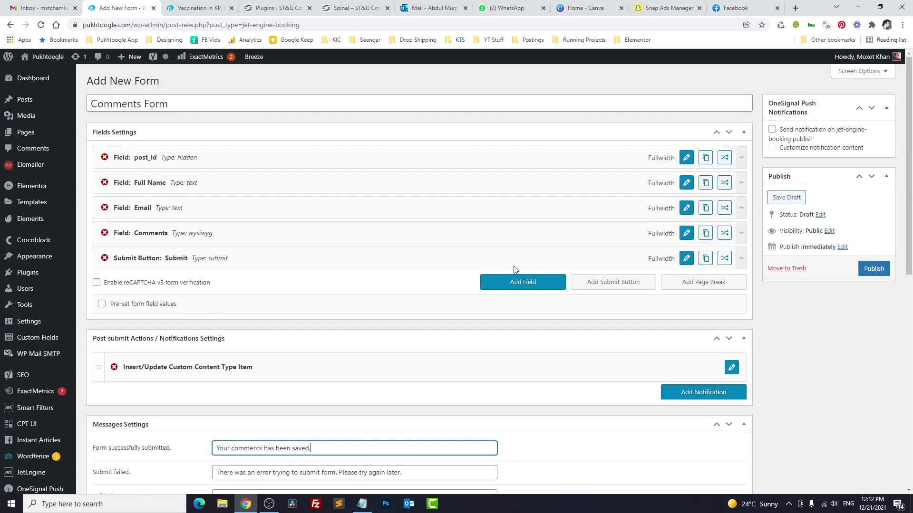
{"action": "left_click", "coordinate": [873, 269]}
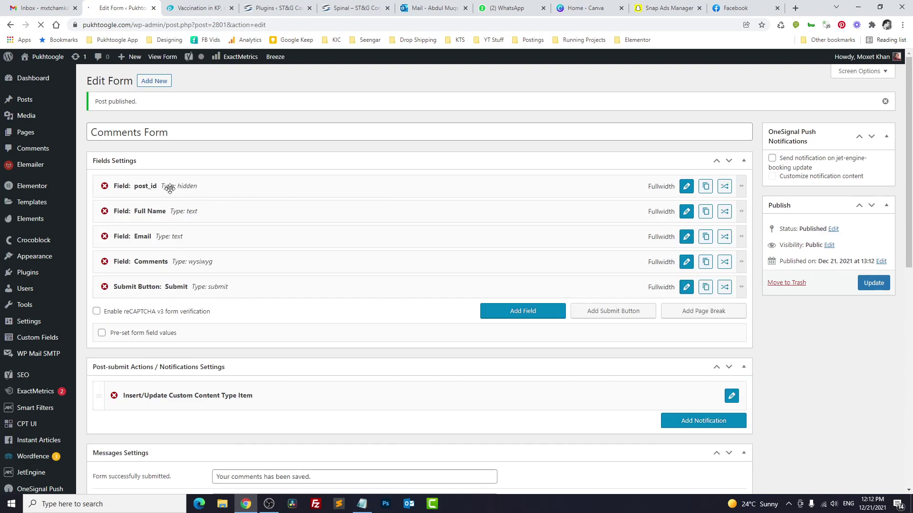
{"action": "key", "text": "ctrl+Tab"}
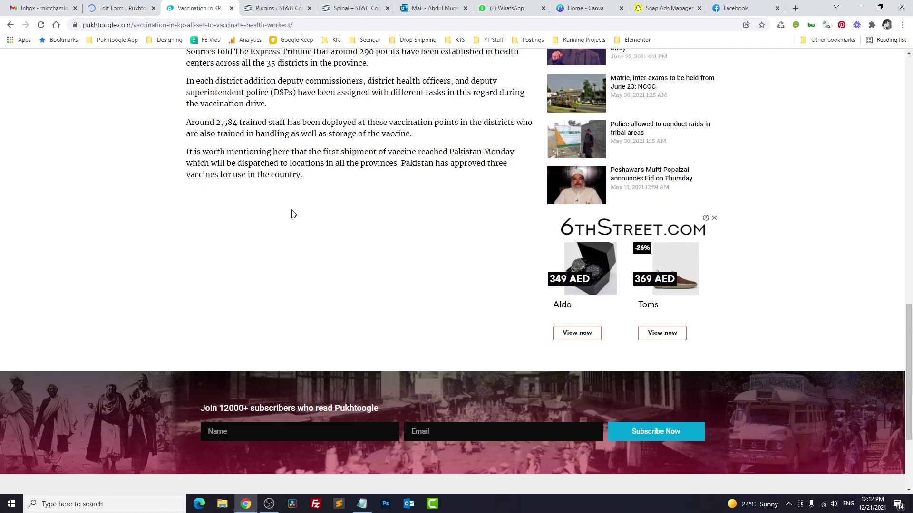
Step: Open Elementor Single #1807 from Templates > Theme Builder in the Elementor editor
{"action": "left_click", "coordinate": [134, 7]}
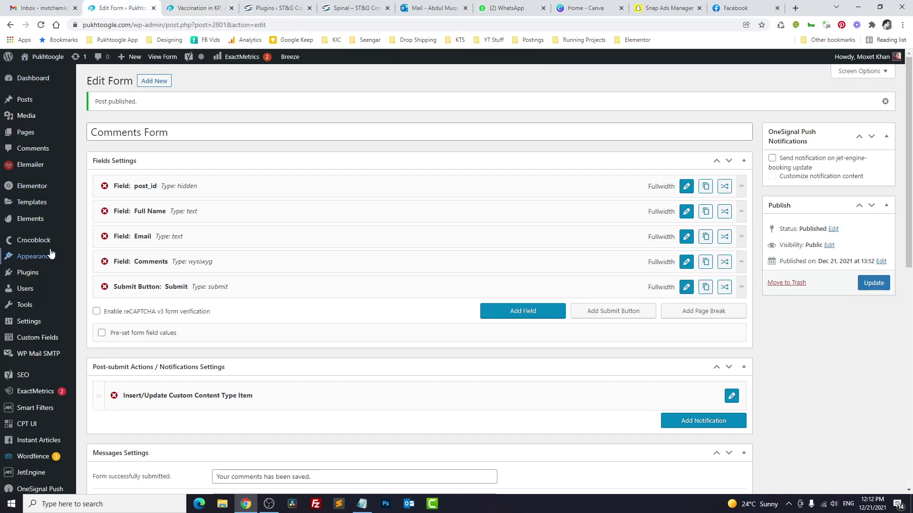
{"action": "mouse_move", "coordinate": [33, 202]}
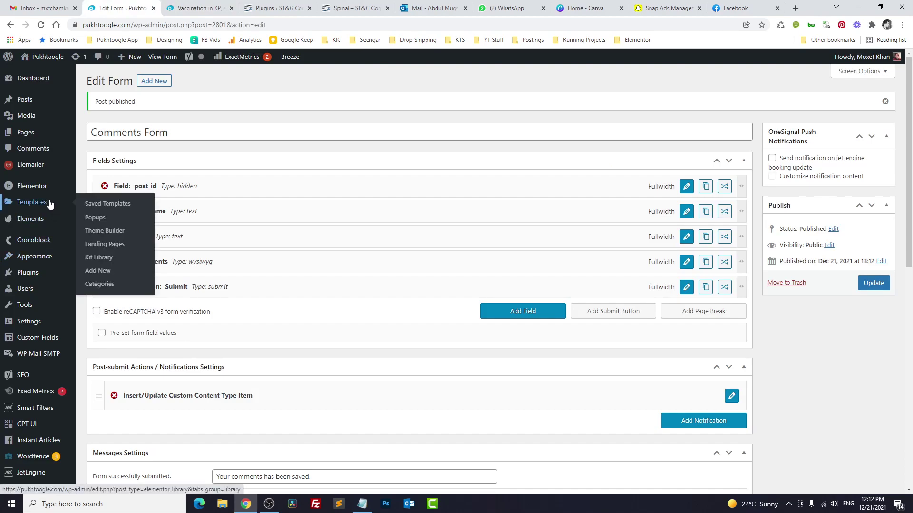
{"action": "left_click", "coordinate": [114, 231]}
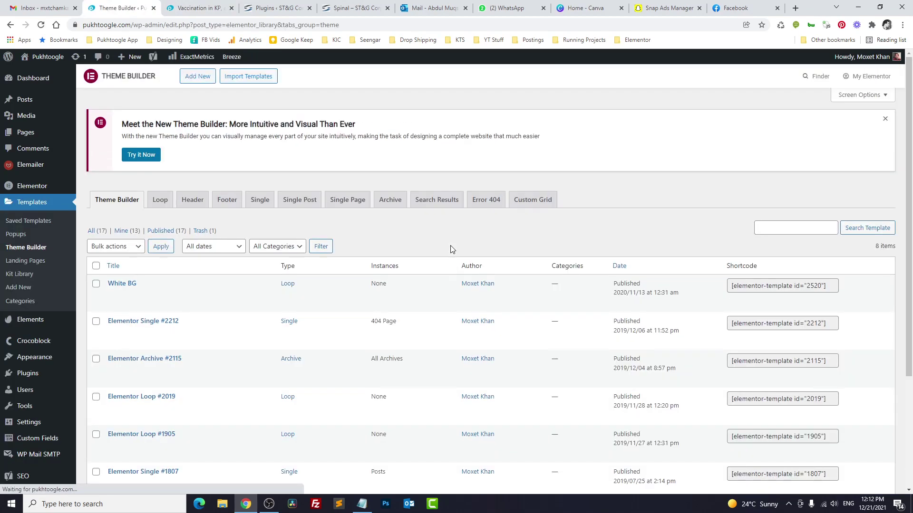
{"action": "scroll", "coordinate": [269, 238], "scroll_direction": "down", "scroll_amount": 3}
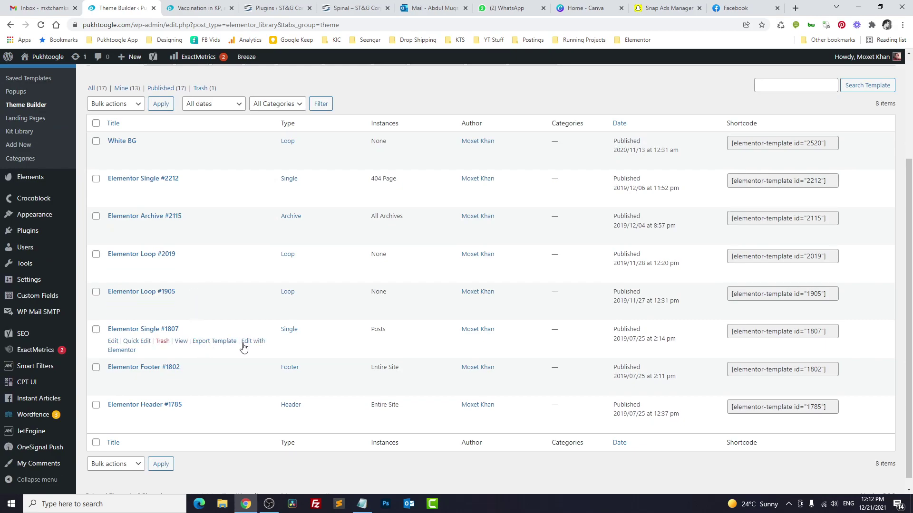
{"action": "left_click", "coordinate": [253, 346]}
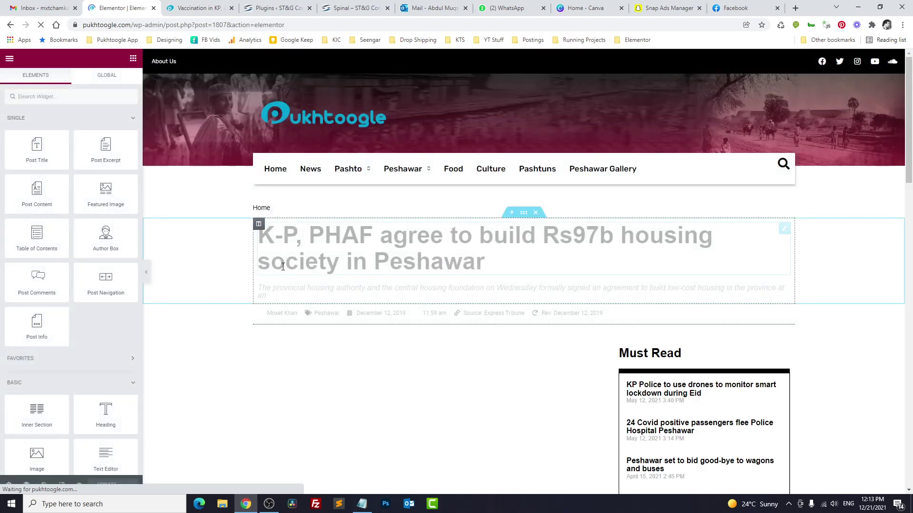
Step: Place a JetEngine Form widget below the article text showing the Comments Form
{"action": "scroll", "coordinate": [282, 266], "scroll_direction": "down", "scroll_amount": 15}
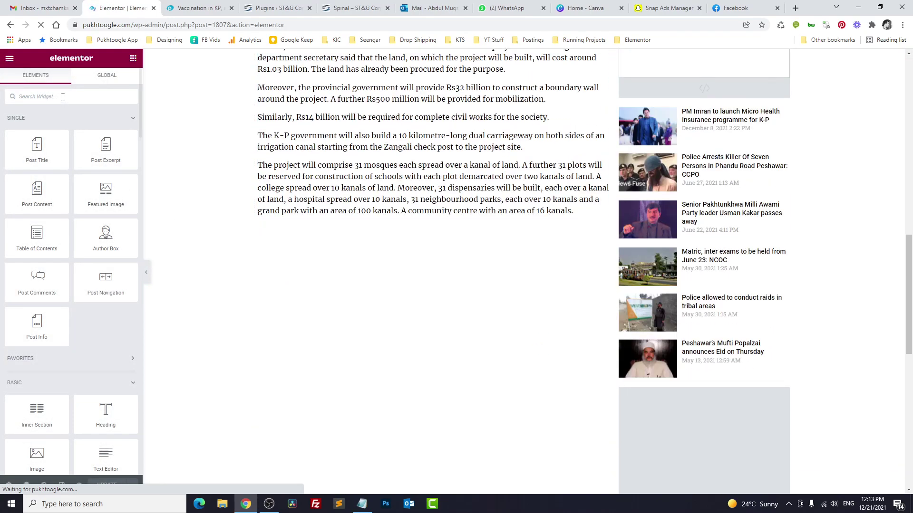
{"action": "type", "text": "form"}
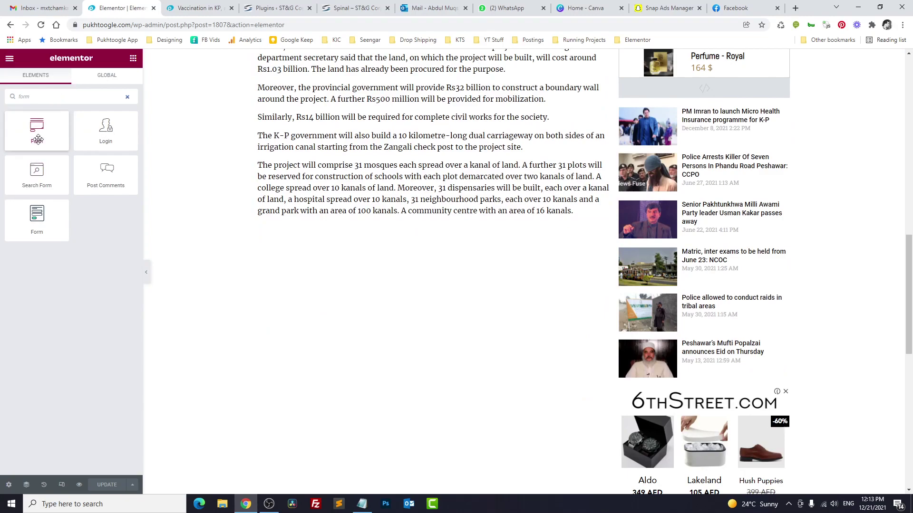
{"action": "left_click_drag", "start_coordinate": [36, 217], "coordinate": [341, 220]}
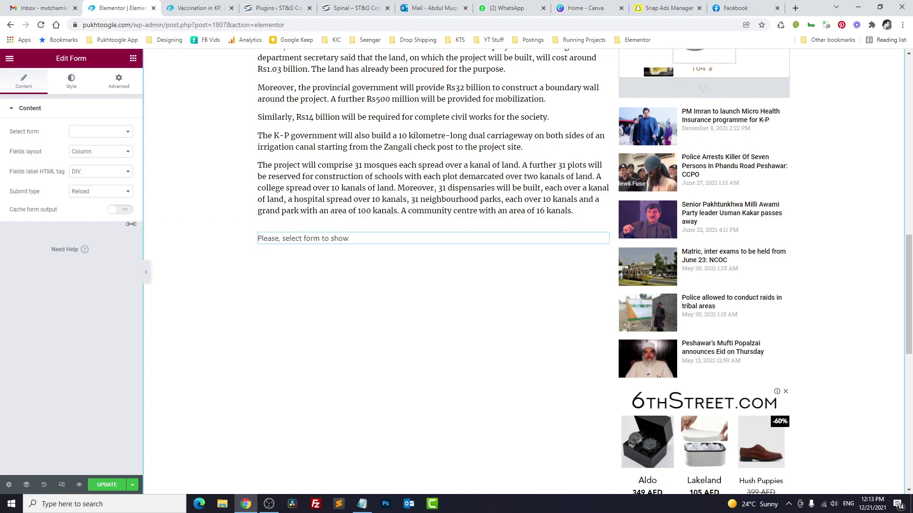
{"action": "left_click", "coordinate": [86, 133]}
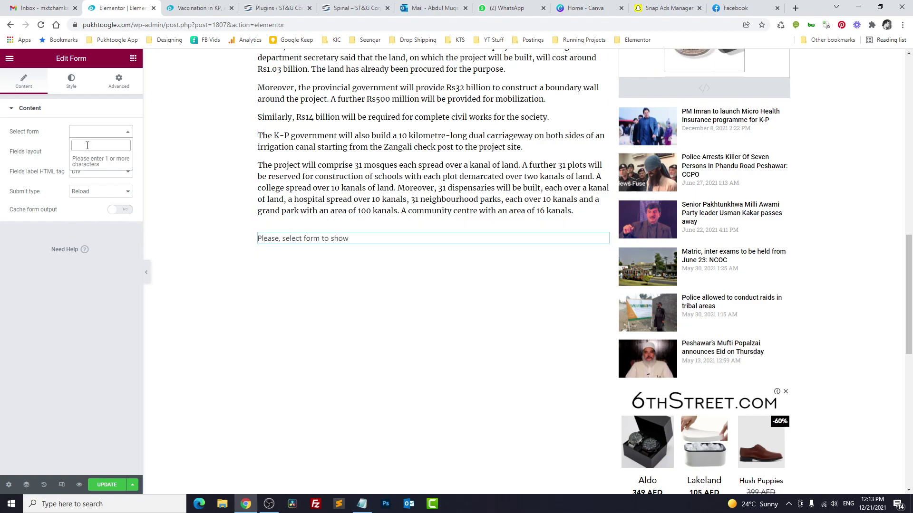
{"action": "type", "text": "com"}
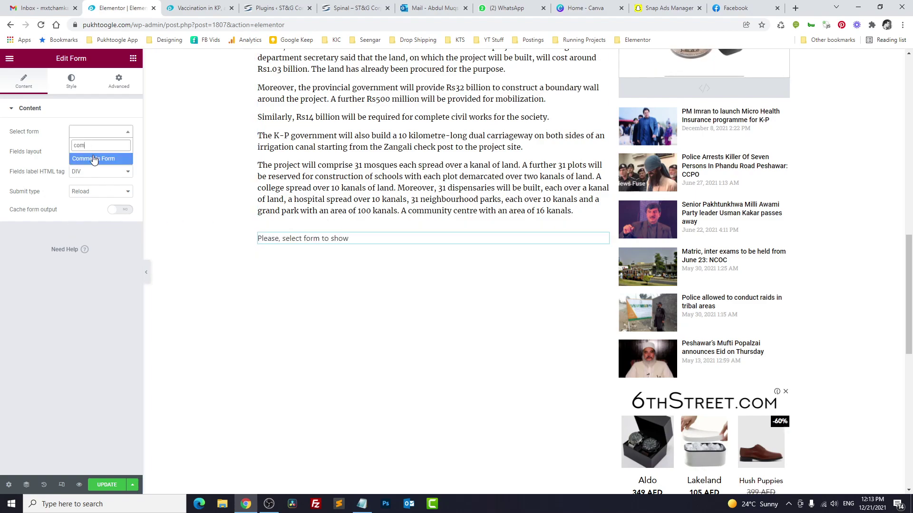
{"action": "left_click", "coordinate": [94, 158]}
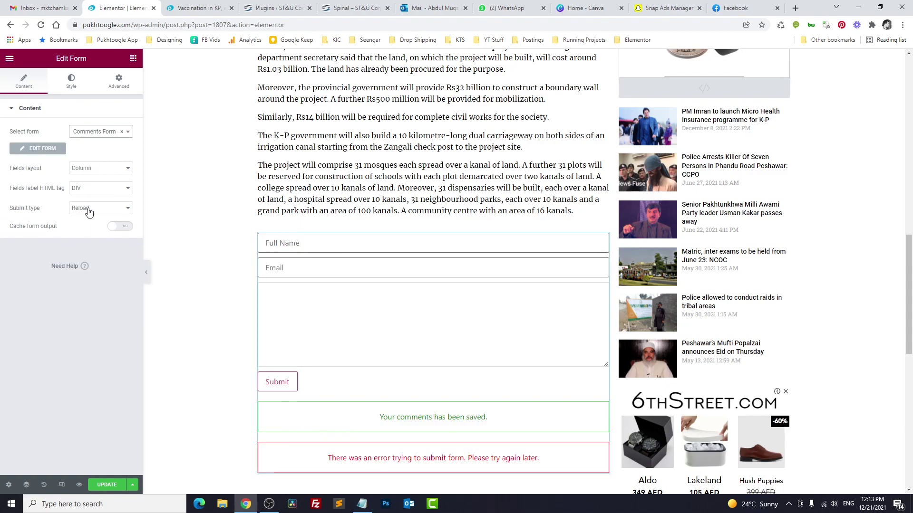
Step: Keep column layout and DIV label tag, set submit type to AJAX, and save the template
{"action": "left_click", "coordinate": [101, 170]}
{"action": "left_click", "coordinate": [101, 178]}
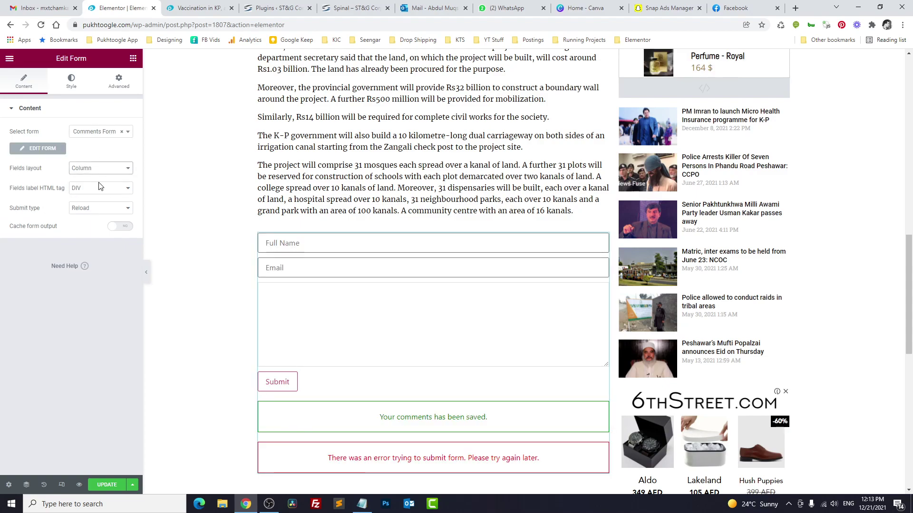
{"action": "left_click", "coordinate": [97, 188]}
{"action": "left_click", "coordinate": [86, 195]}
{"action": "left_click", "coordinate": [90, 209]}
{"action": "left_click", "coordinate": [89, 224]}
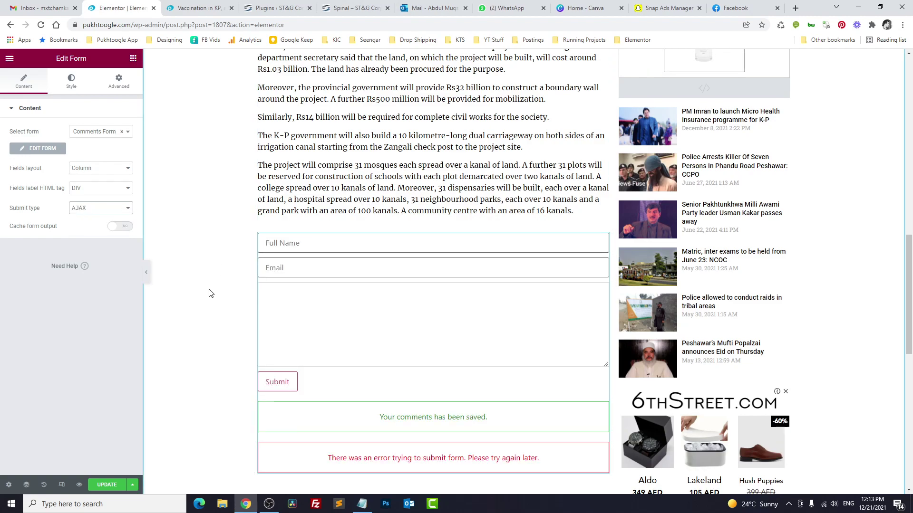
{"action": "left_click", "coordinate": [104, 486]}
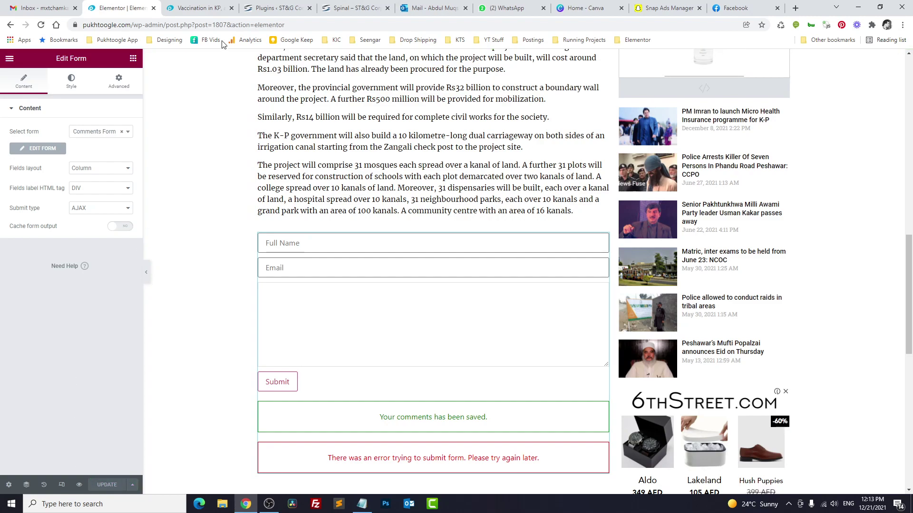
Step: Reload the live vaccination article and enter the commenter's full name in the new form
{"action": "left_click", "coordinate": [196, 6]}
{"action": "left_click", "coordinate": [41, 25]}
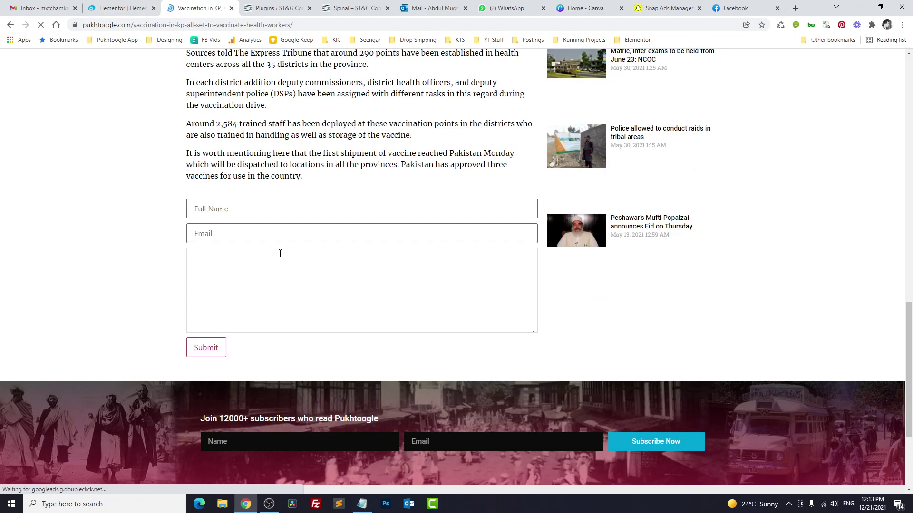
{"action": "left_click", "coordinate": [317, 211]}
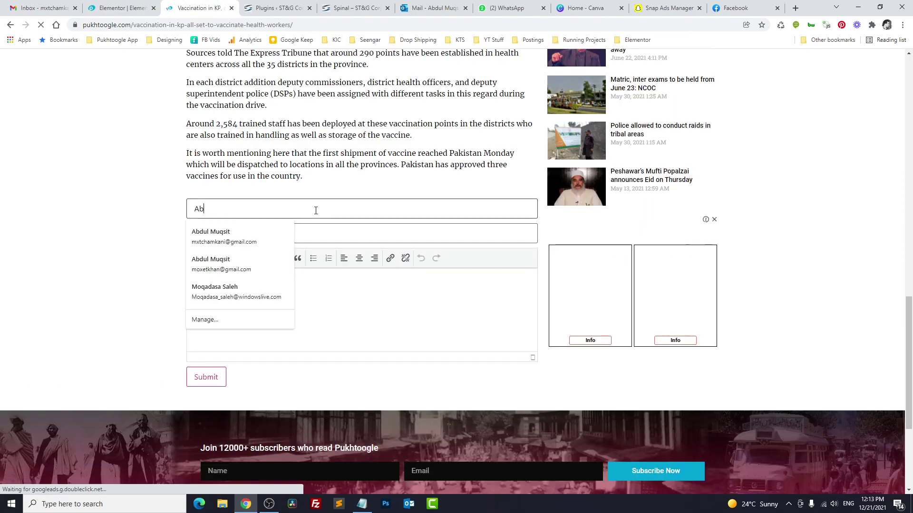
{"action": "key", "text": "Tab"}
Step: Fill the e-mail from a saved suggestion, add a test comment, submit, and select the confirmation
{"action": "type", "text": "mxtc"}
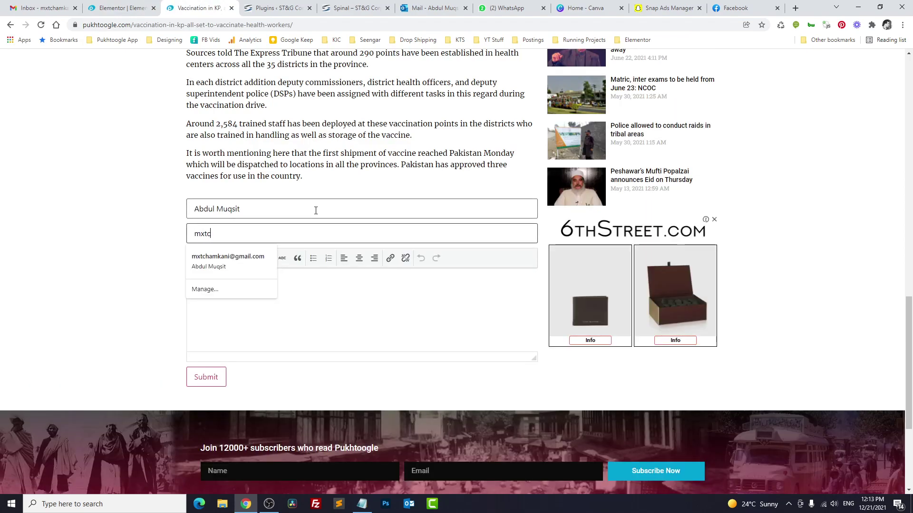
{"action": "key", "text": "Down"}
{"action": "key", "text": "Return"}
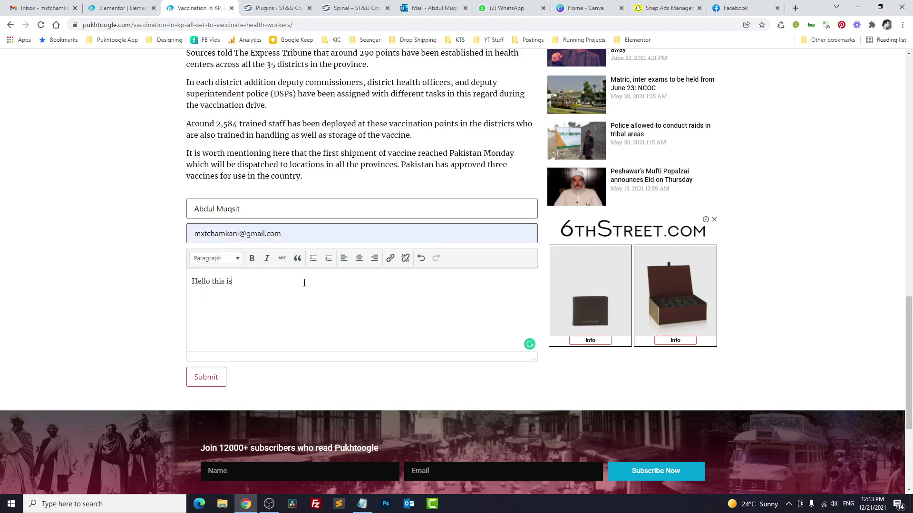
{"action": "type", "text": "testing comments."}
{"action": "left_click", "coordinate": [224, 380]}
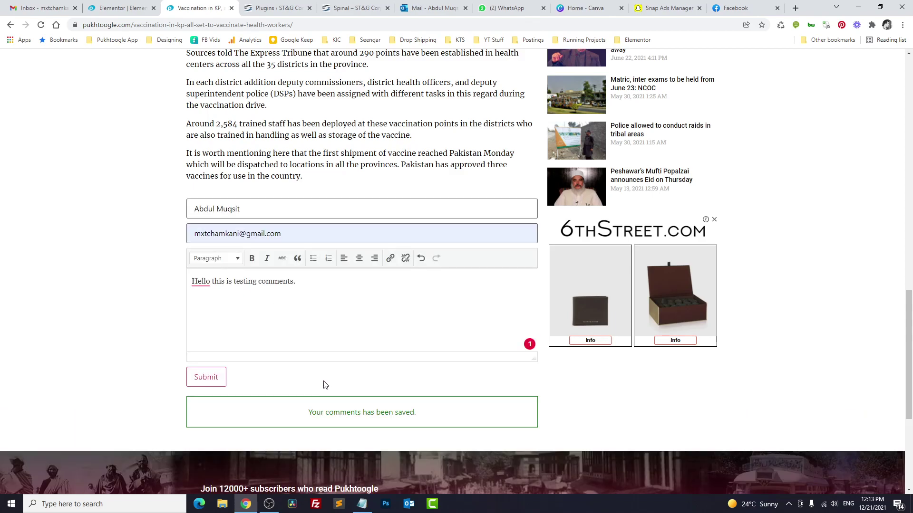
{"action": "left_click_drag", "start_coordinate": [307, 415], "coordinate": [423, 417]}
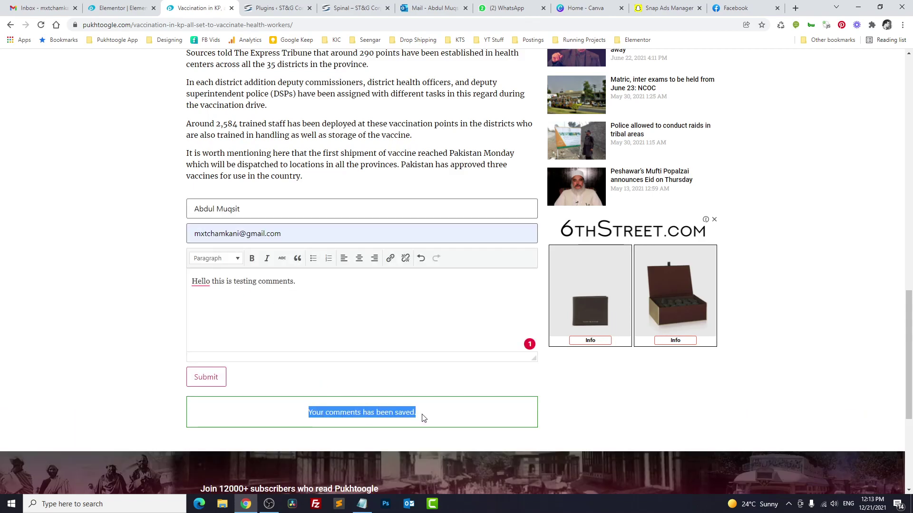
Step: Open the WordPress dashboard in a new tab from the Elementor menu and go to My Comments
{"action": "left_click", "coordinate": [116, 8]}
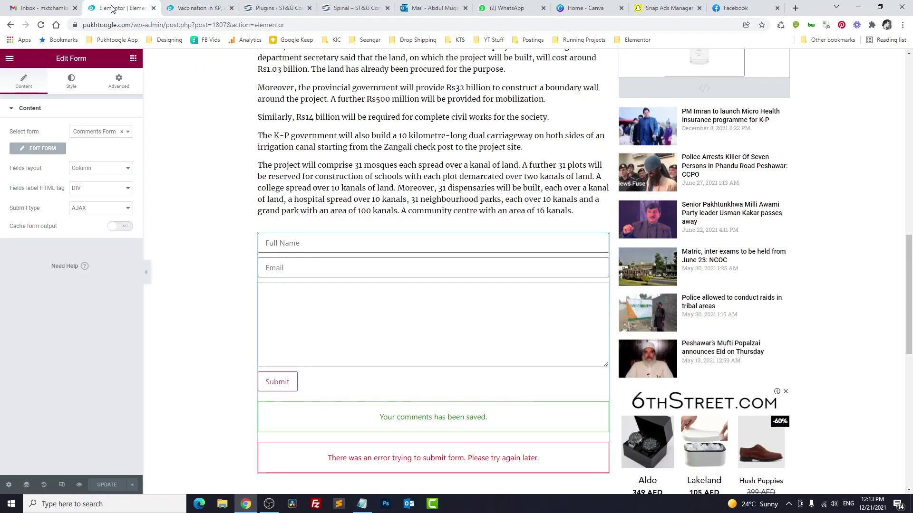
{"action": "left_click", "coordinate": [10, 59]}
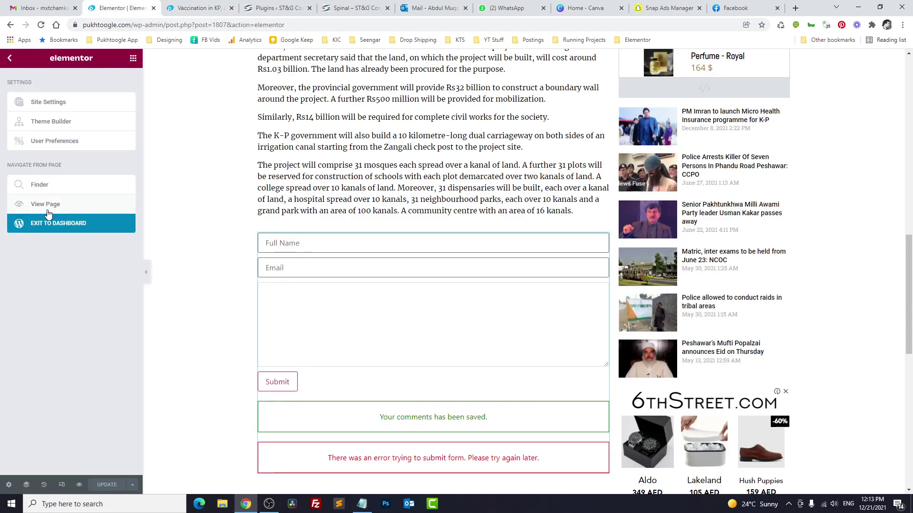
{"action": "middle_click", "coordinate": [51, 227]}
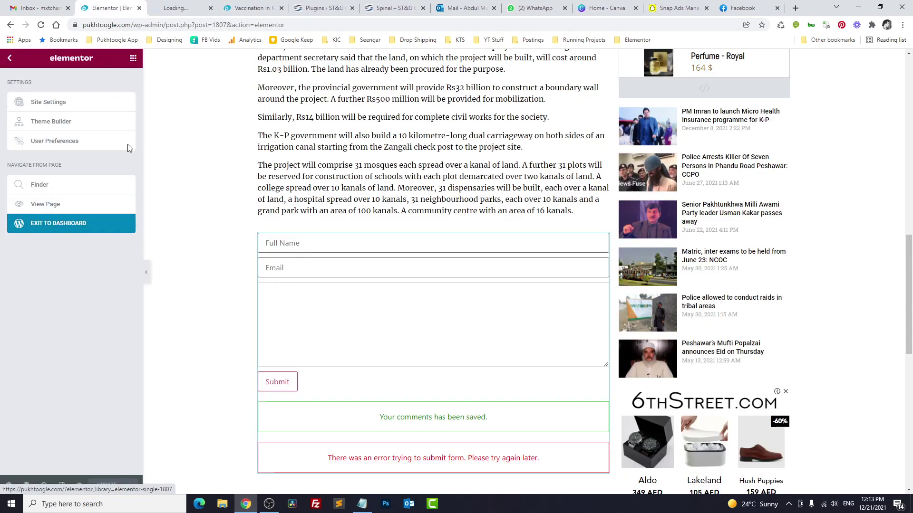
{"action": "left_click", "coordinate": [168, 3]}
{"action": "scroll", "coordinate": [28, 387], "scroll_direction": "down", "scroll_amount": 3}
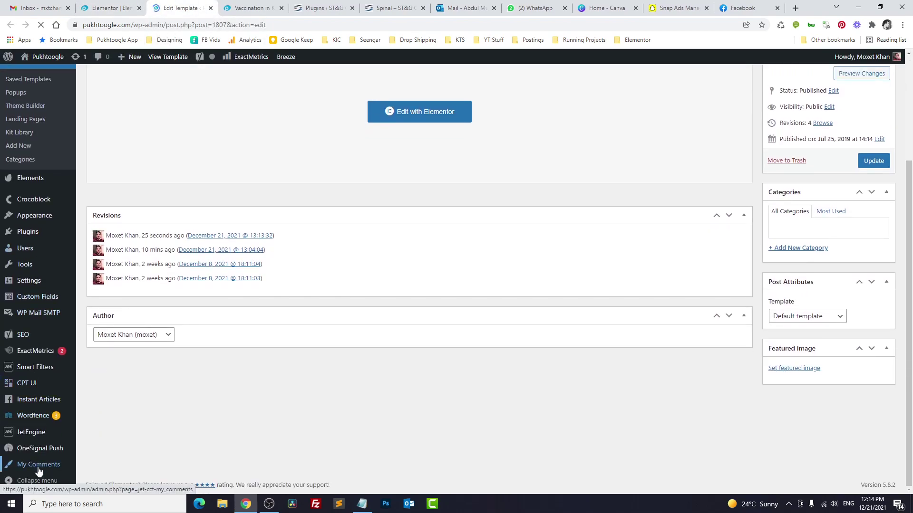
{"action": "left_click", "coordinate": [39, 469]}
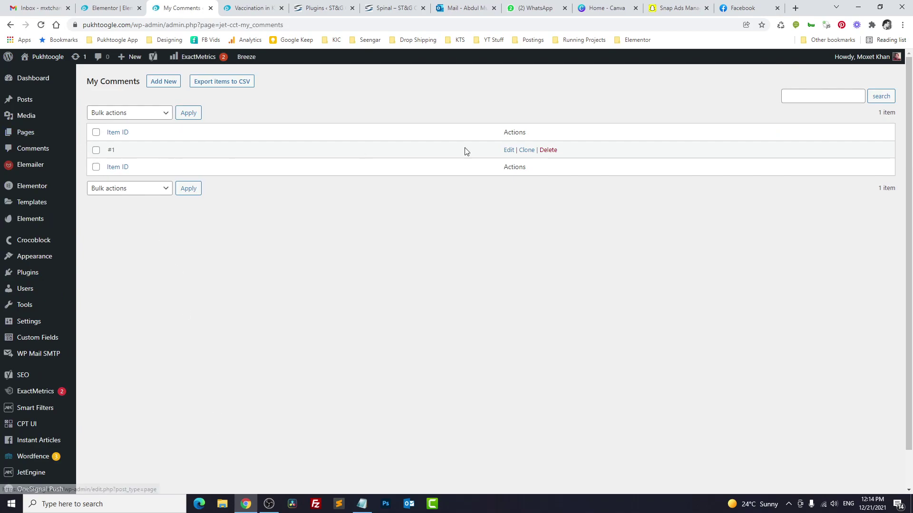
Step: Edit item #1 to check the stored commenter name and its Post ID 2663
{"action": "left_click", "coordinate": [509, 150]}
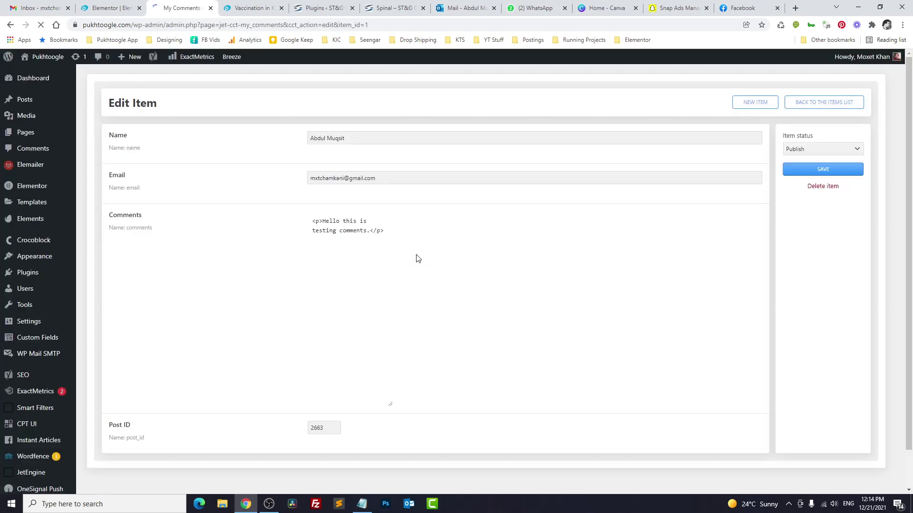
{"action": "left_click", "coordinate": [355, 139]}
{"action": "left_click", "coordinate": [334, 195]}
{"action": "scroll", "coordinate": [395, 317], "scroll_direction": "down", "scroll_amount": 2}
{"action": "left_click_drag", "start_coordinate": [109, 420], "coordinate": [307, 433]}
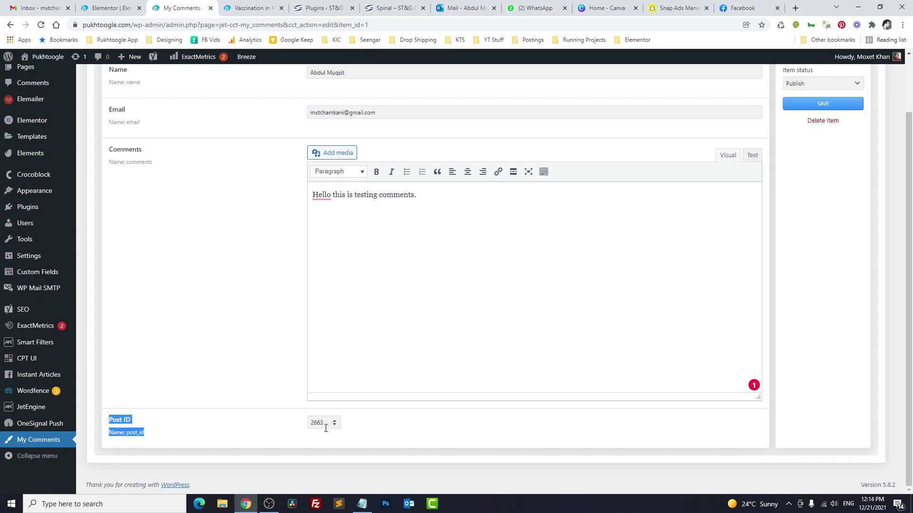
{"action": "left_click", "coordinate": [242, 344]}
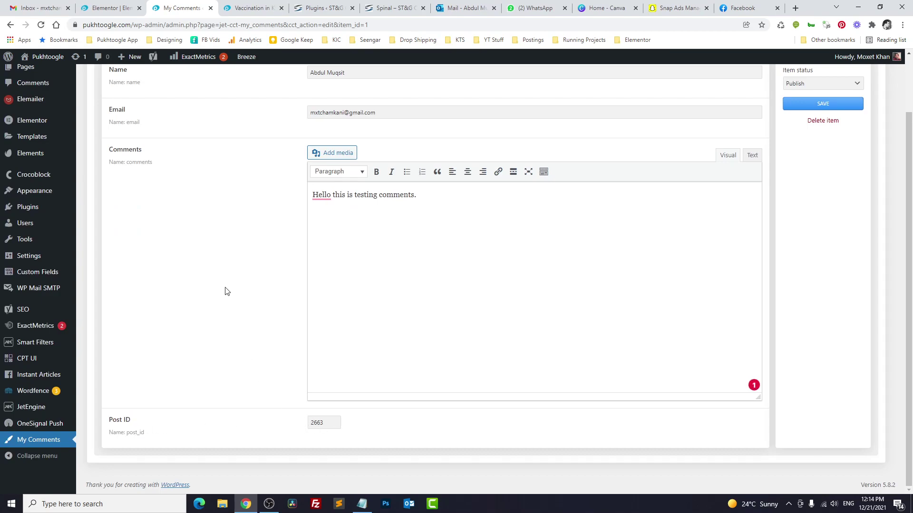
Step: Reload the article and submit a second comment, 'this is testing two...', with a name and e-mail
{"action": "left_click", "coordinate": [240, 9]}
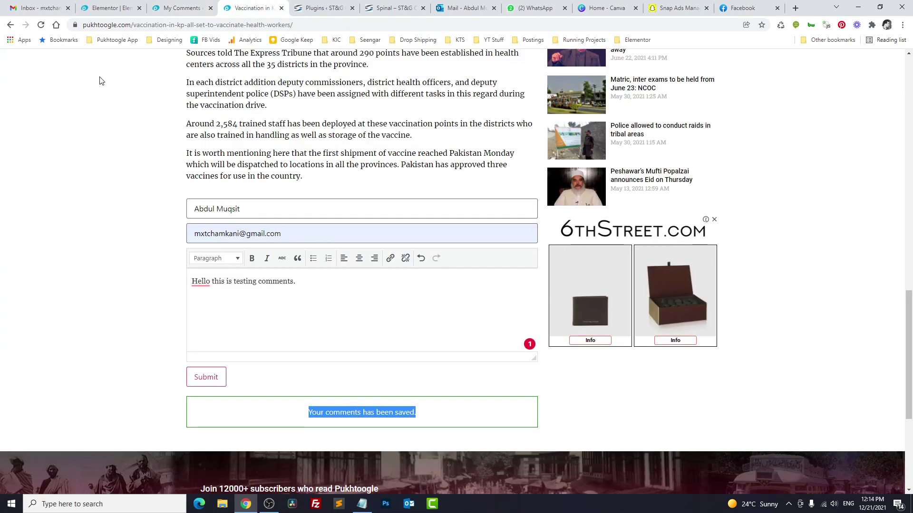
{"action": "left_click", "coordinate": [45, 27]}
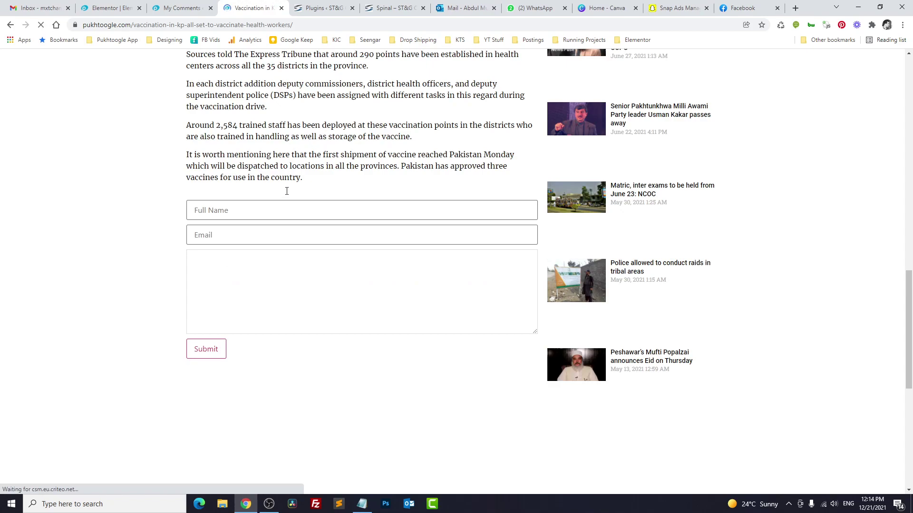
{"action": "left_click", "coordinate": [286, 206]}
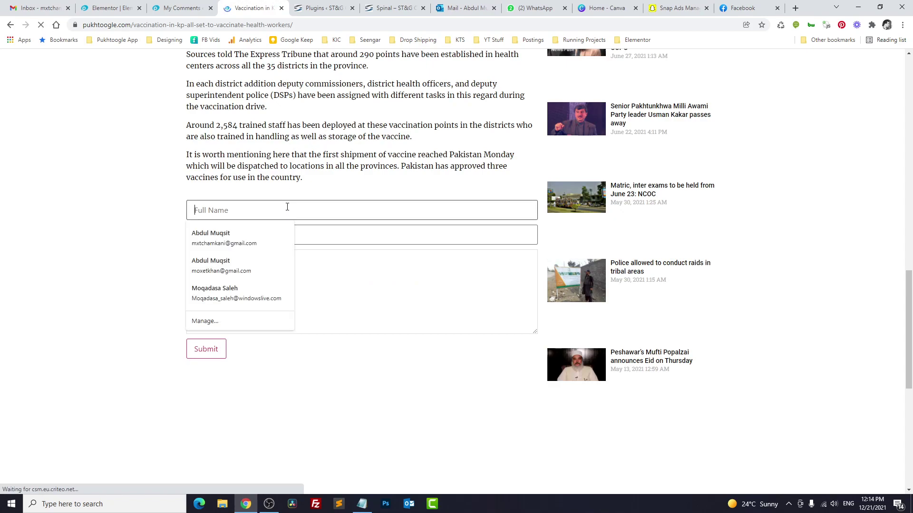
{"action": "type", "text": "Abeer"}
{"action": "key", "text": "Tab"}
{"action": "type", "text": "abeer"}
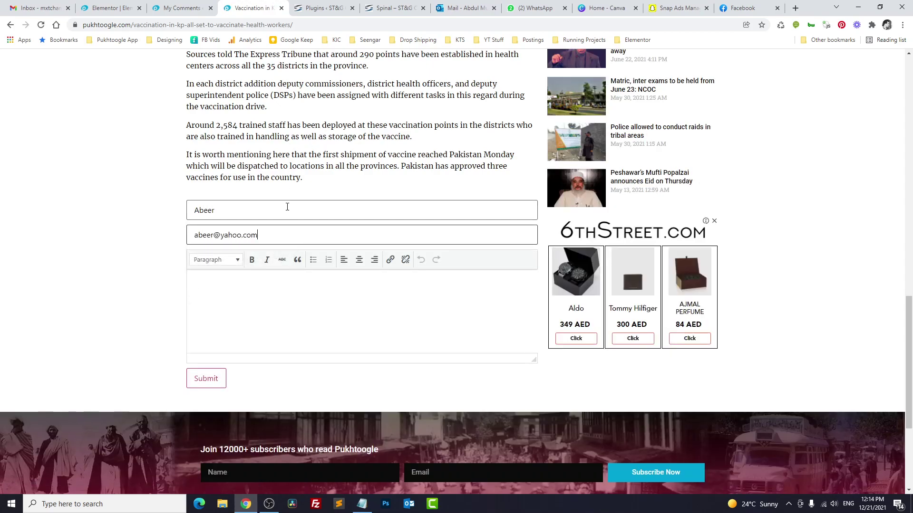
{"action": "key", "text": "Tab"}
{"action": "type", "text": "this is"}
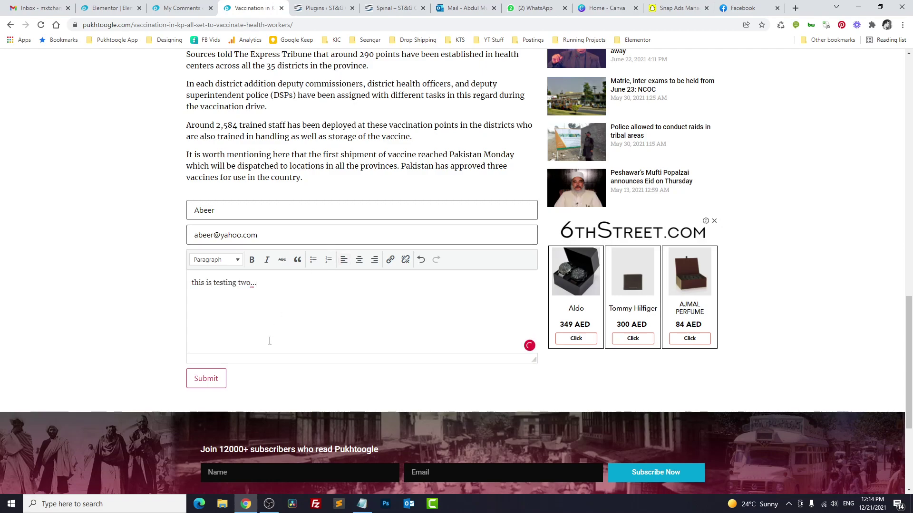
{"action": "left_click", "coordinate": [208, 378]}
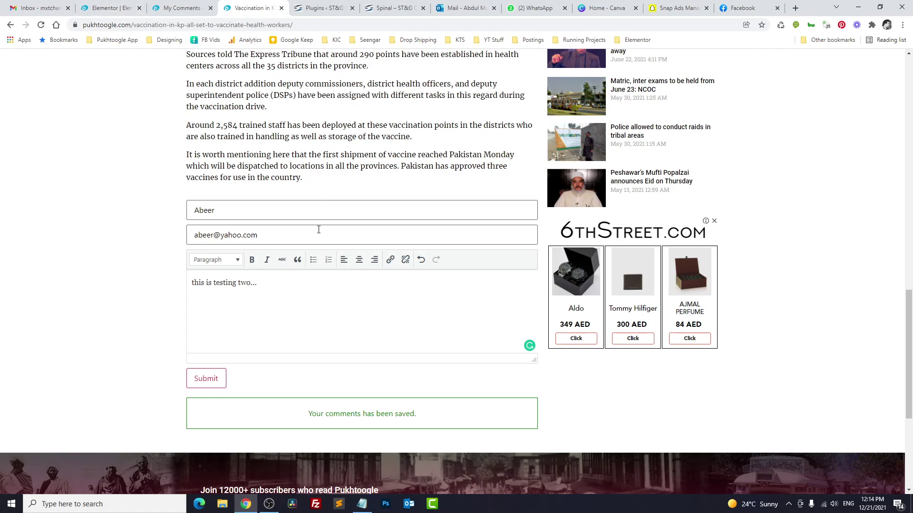
Step: Add a Heading widget titled 'Add Comments' above the comments form
{"action": "left_click", "coordinate": [107, 8]}
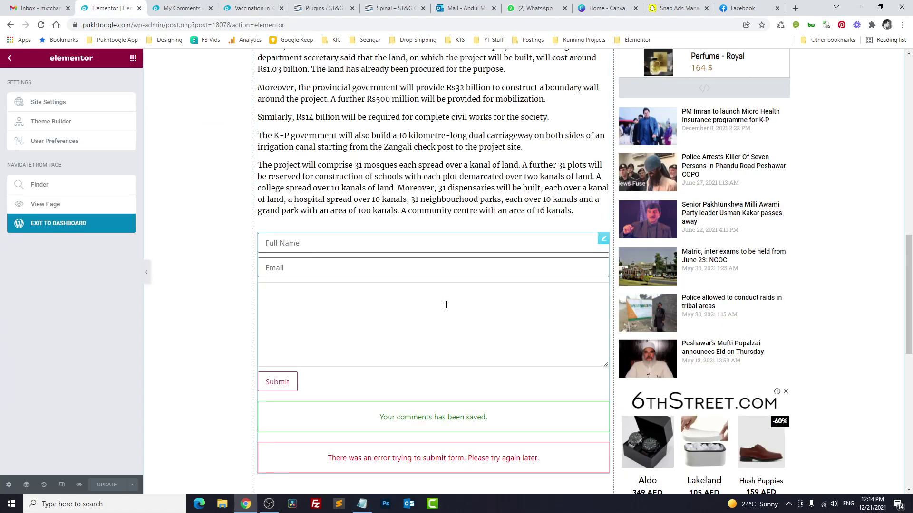
{"action": "left_click", "coordinate": [133, 58]}
{"action": "left_click_drag", "start_coordinate": [101, 420], "coordinate": [311, 240]}
{"action": "left_click_drag", "start_coordinate": [85, 142], "coordinate": [2, 141]}
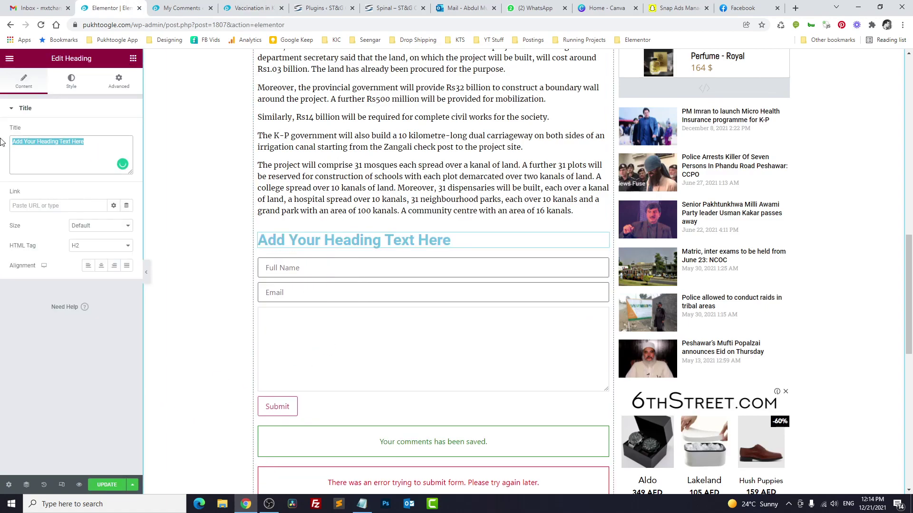
{"action": "type", "text": "Add Comments"}
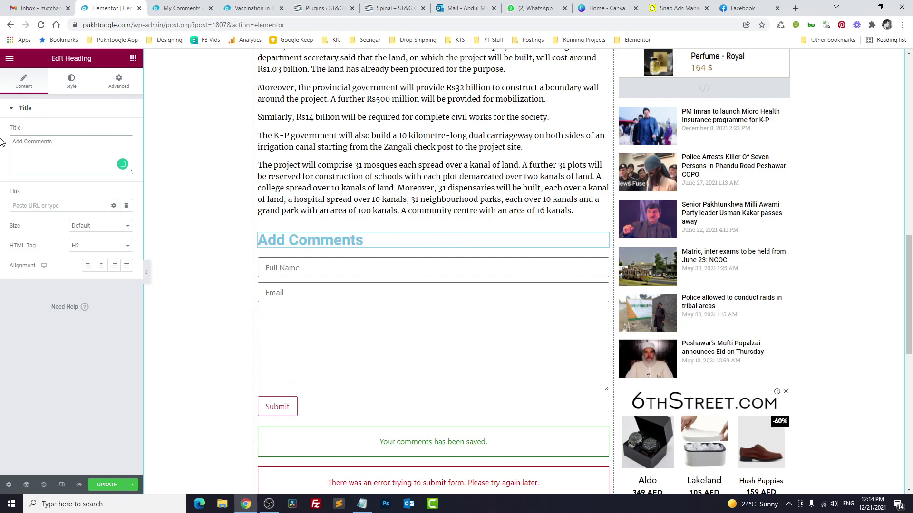
Step: Style the heading with #2D2D2D text colour and font size 18, then save the template
{"action": "left_click", "coordinate": [72, 81]}
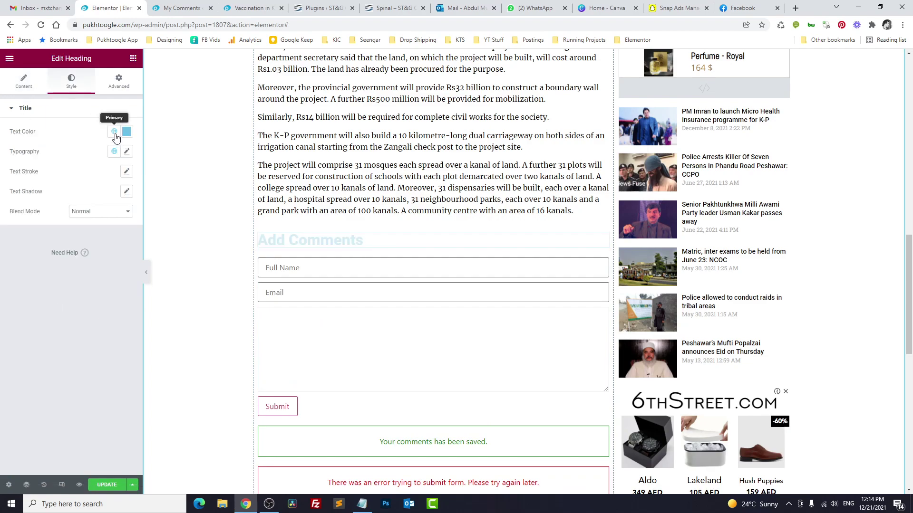
{"action": "left_click", "coordinate": [114, 132]}
{"action": "left_click", "coordinate": [126, 131]}
{"action": "left_click_drag", "start_coordinate": [33, 211], "coordinate": [7, 236]}
{"action": "left_click", "coordinate": [21, 333]}
{"action": "left_click", "coordinate": [114, 151]}
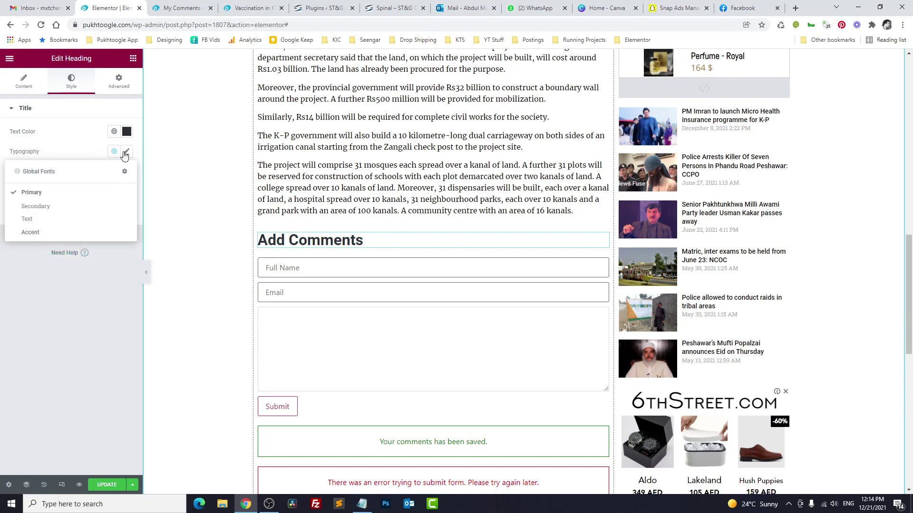
{"action": "left_click", "coordinate": [126, 152]}
{"action": "left_click", "coordinate": [111, 224]}
{"action": "type", "text": "18"}
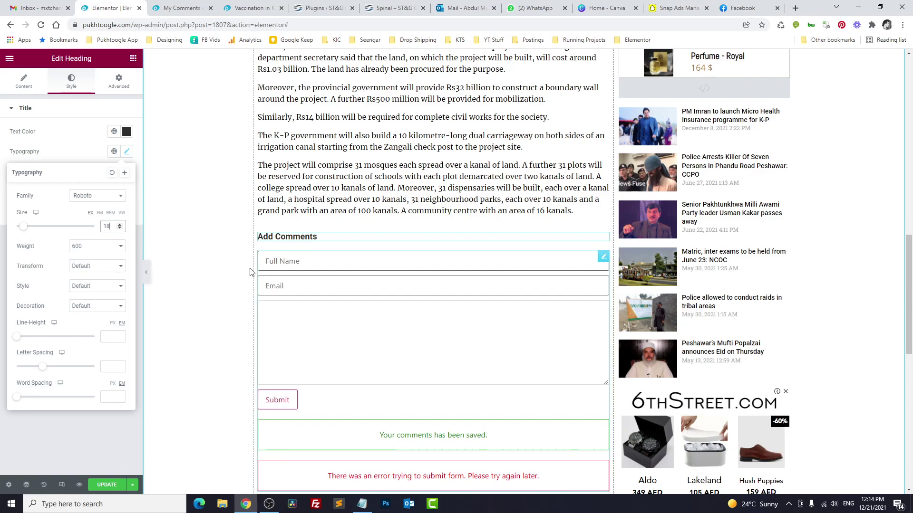
{"action": "left_click", "coordinate": [64, 161]}
{"action": "left_click", "coordinate": [103, 490]}
Step: Open the Comments Form in JetEngine Forms and place Full Name and Email side by side at 1/2 width
{"action": "left_click", "coordinate": [167, 10]}
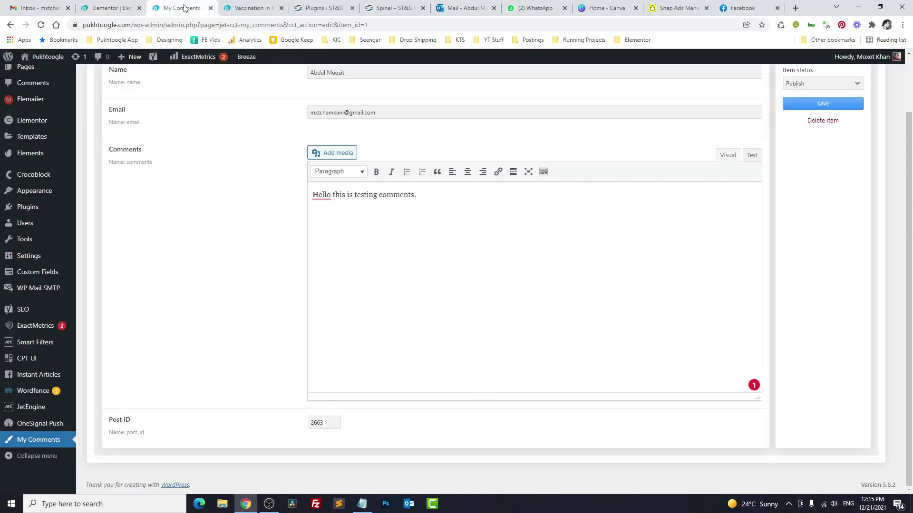
{"action": "mouse_move", "coordinate": [39, 408]}
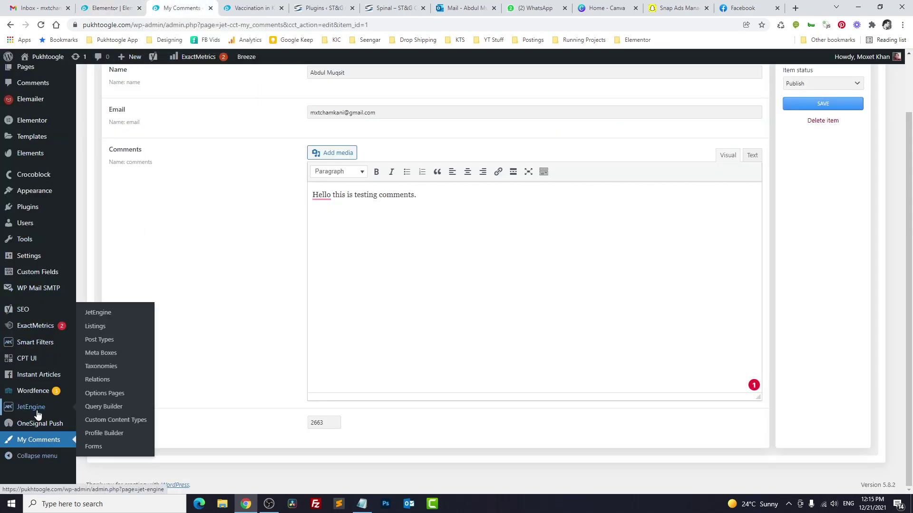
{"action": "left_click", "coordinate": [93, 446]}
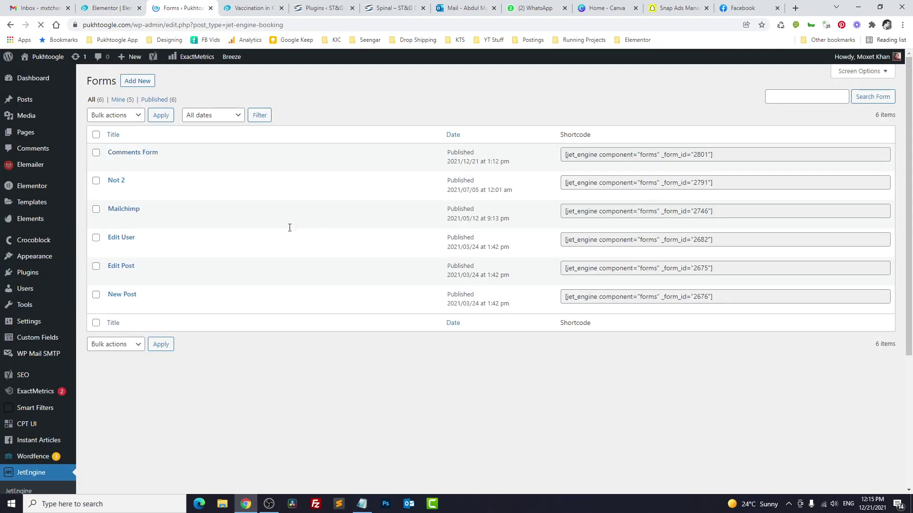
{"action": "left_click", "coordinate": [112, 163]}
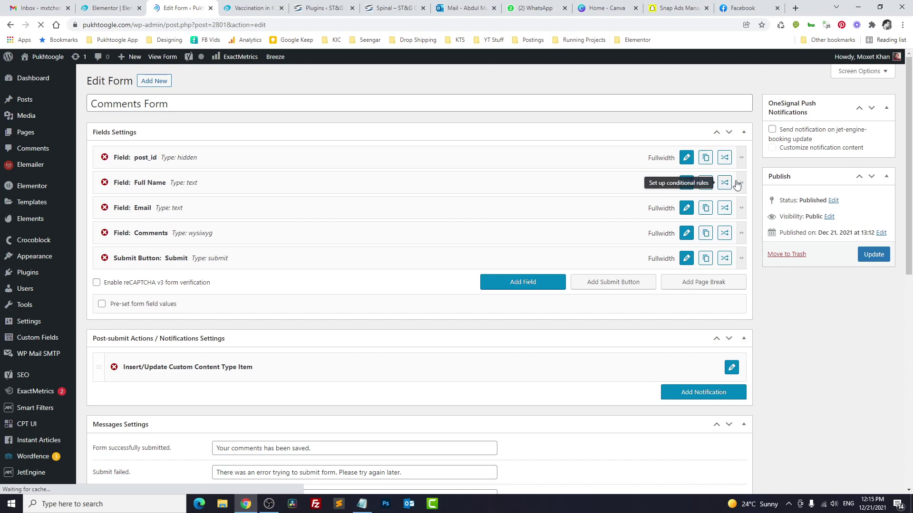
{"action": "left_click_drag", "start_coordinate": [724, 180], "coordinate": [423, 182]}
{"action": "left_click_drag", "start_coordinate": [745, 216], "coordinate": [419, 207]}
{"action": "left_click_drag", "start_coordinate": [330, 206], "coordinate": [618, 186]}
Step: Relabel the submit button 'Submit Comments' and update the form
{"action": "left_click", "coordinate": [686, 233]}
{"action": "left_click_drag", "start_coordinate": [247, 191], "coordinate": [194, 195]}
{"action": "type", "text": "Ad"}
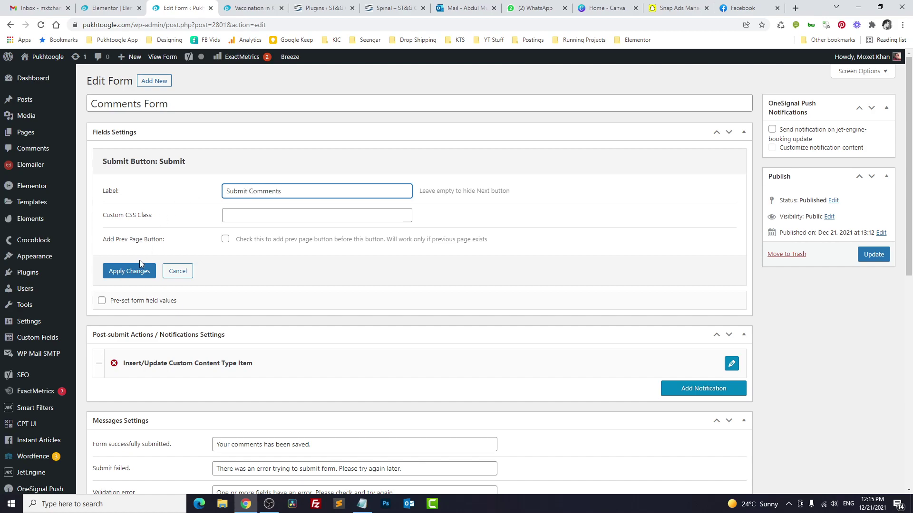
{"action": "left_click", "coordinate": [136, 274]}
{"action": "left_click", "coordinate": [864, 255]}
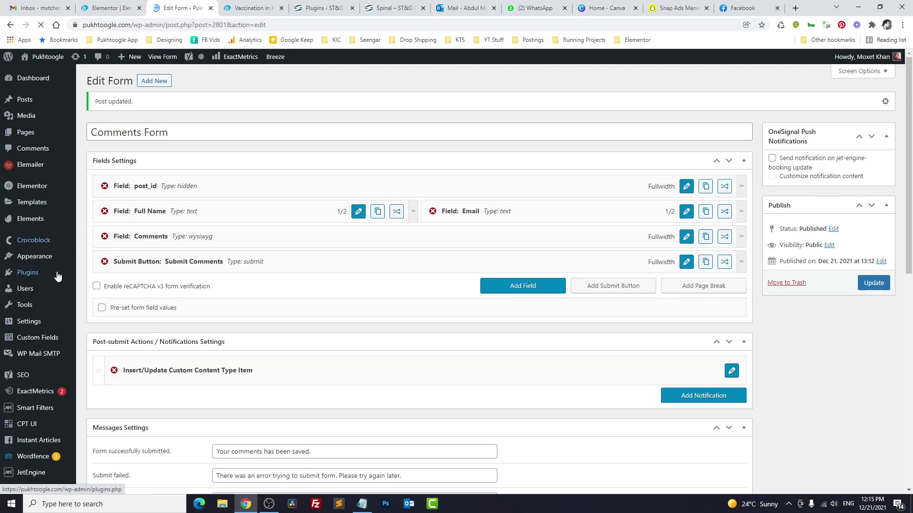
{"action": "scroll", "coordinate": [46, 286], "scroll_direction": "down", "scroll_amount": 3}
Step: Create listing item 'Single Comments Display' with Custom Content Type source set to My Comments
{"action": "mouse_move", "coordinate": [45, 416]}
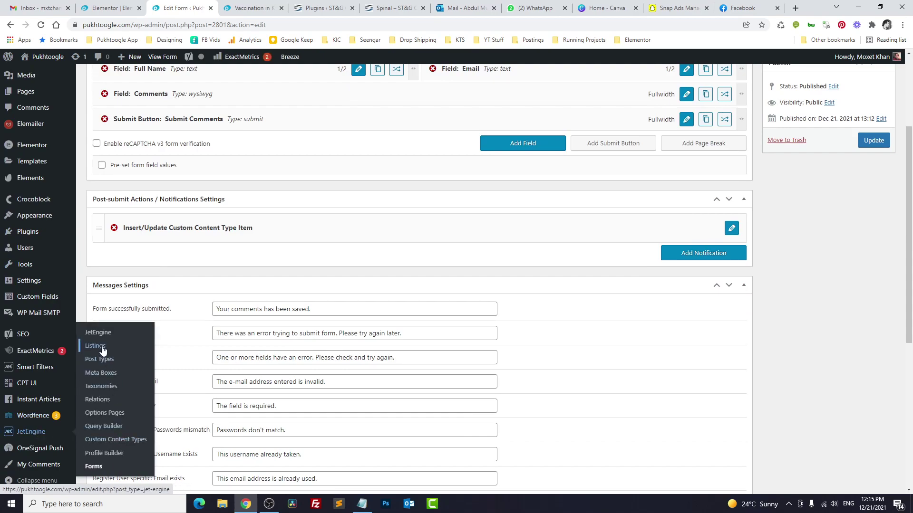
{"action": "left_click", "coordinate": [102, 351]}
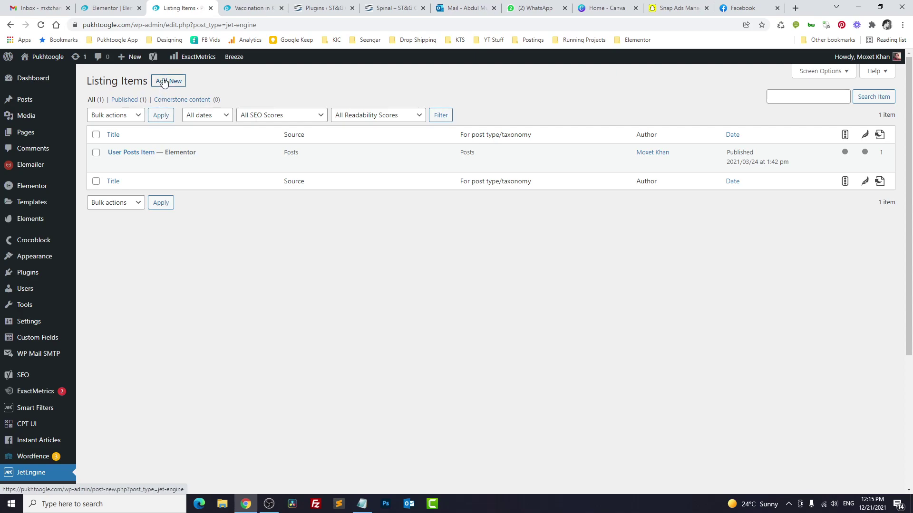
{"action": "left_click", "coordinate": [164, 81]}
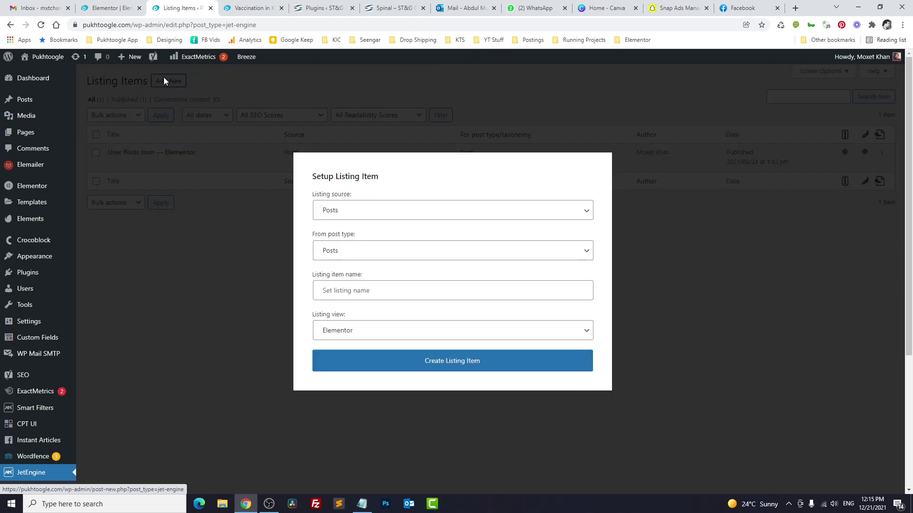
{"action": "left_click", "coordinate": [362, 215]}
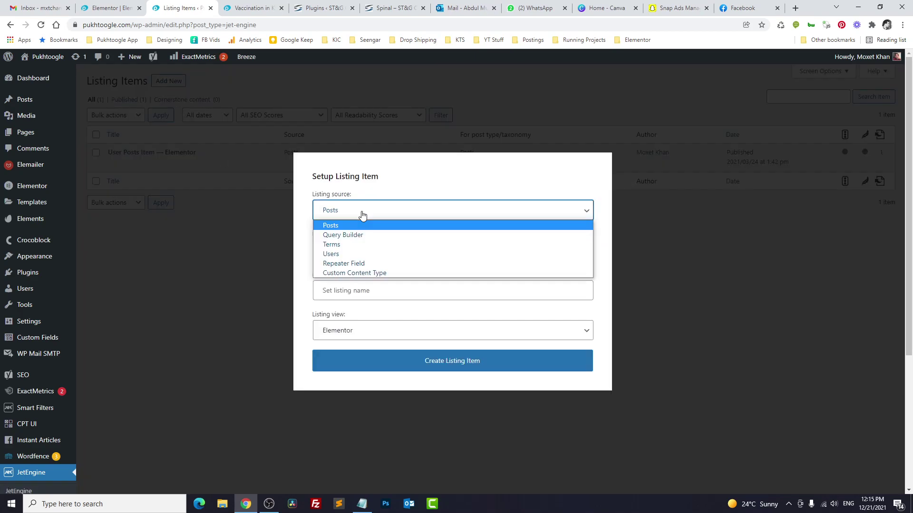
{"action": "left_click", "coordinate": [351, 273]}
{"action": "left_click", "coordinate": [350, 249]}
{"action": "left_click", "coordinate": [350, 273]}
{"action": "left_click", "coordinate": [348, 288]}
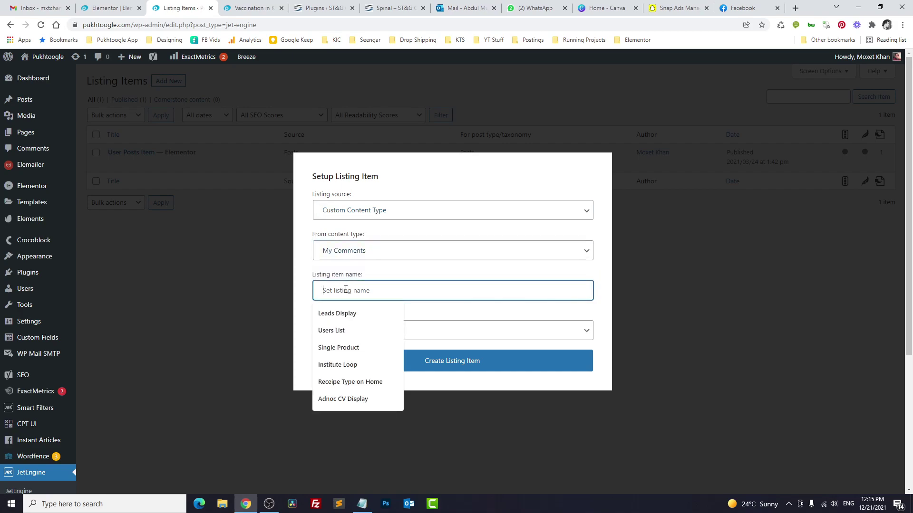
{"action": "type", "text": "Single Comments Display"}
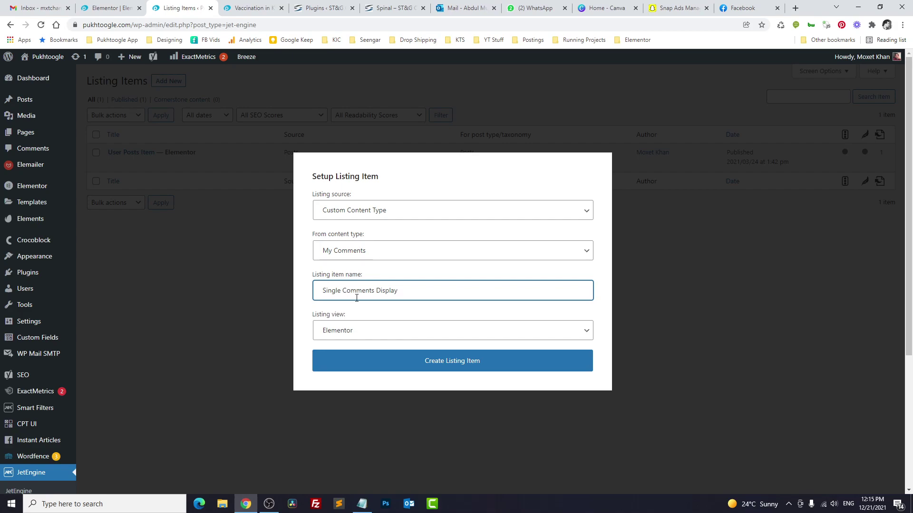
{"action": "left_click", "coordinate": [430, 370]}
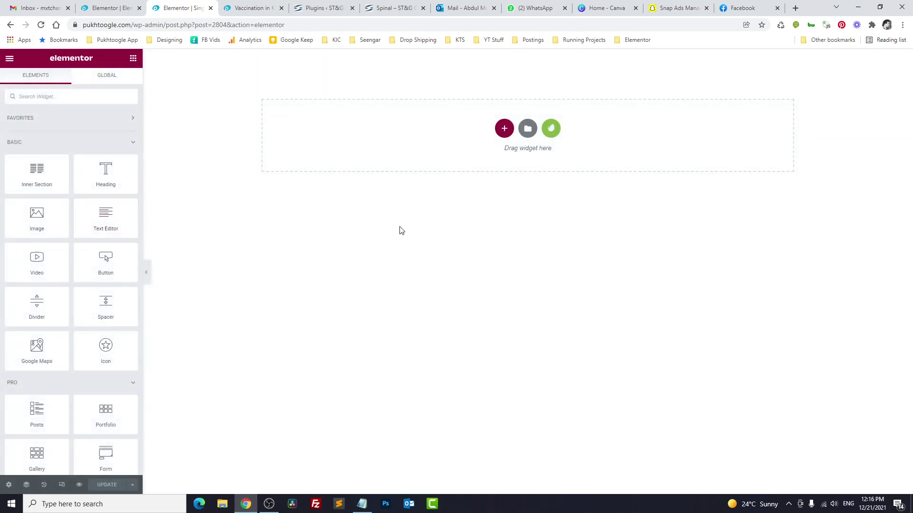
Step: Start a new section on the empty Single Comments Display canvas to choose its structure
{"action": "left_click", "coordinate": [504, 128]}
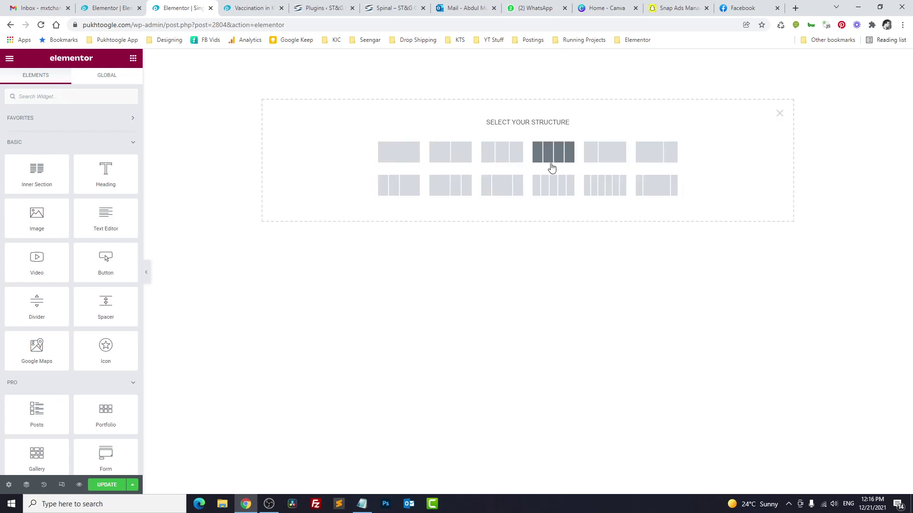
Step: Add a two-column section and stretch it to Full Width
{"action": "left_click", "coordinate": [605, 152]}
{"action": "left_click", "coordinate": [105, 133]}
{"action": "left_click", "coordinate": [100, 150]}
Step: Place an Icon widget in the left column using the User edit icon
{"action": "left_click", "coordinate": [132, 60]}
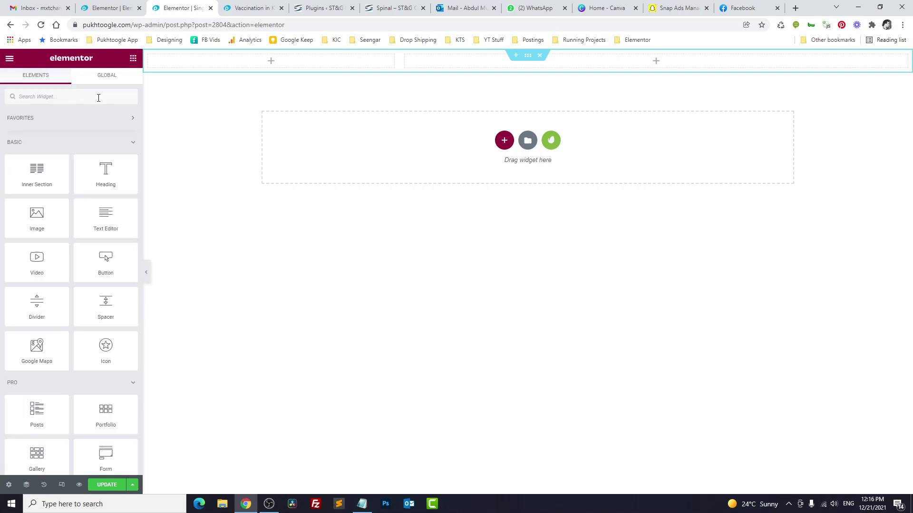
{"action": "type", "text": "icon"}
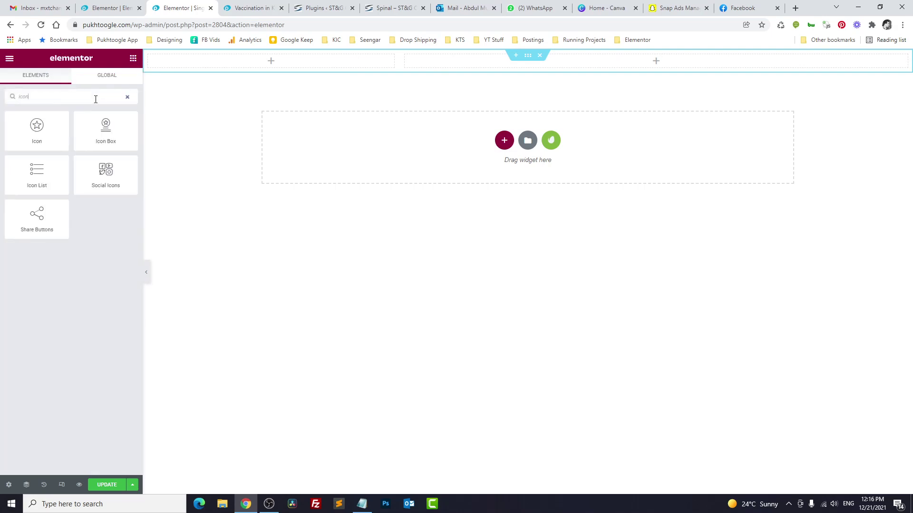
{"action": "left_click_drag", "start_coordinate": [36, 128], "coordinate": [184, 66]}
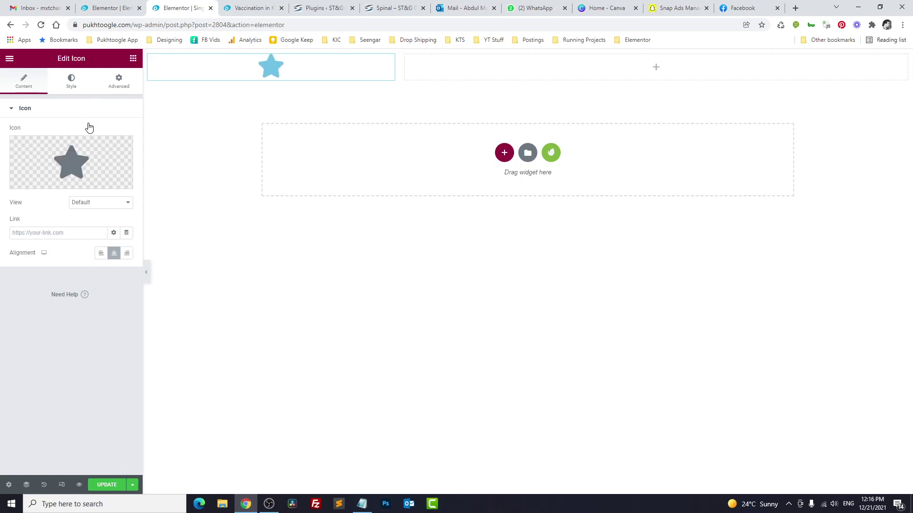
{"action": "left_click", "coordinate": [94, 162]}
{"action": "type", "text": "user"}
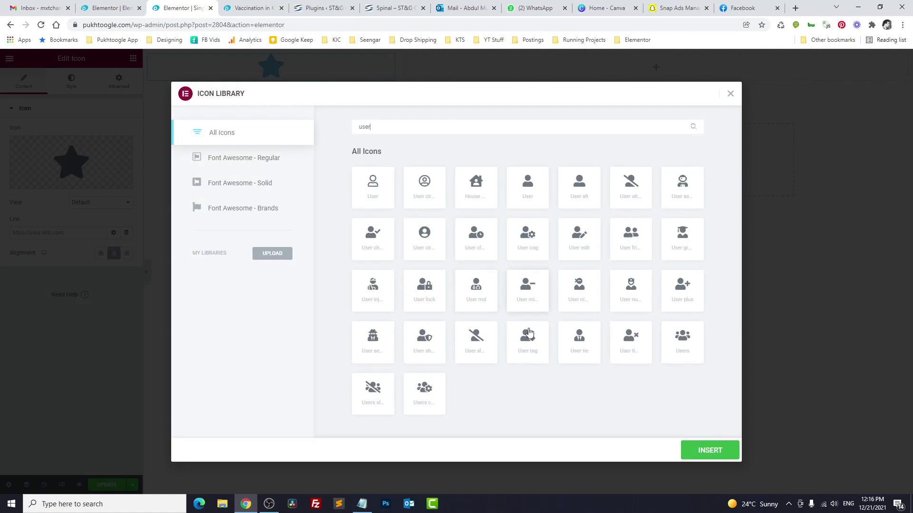
{"action": "left_click", "coordinate": [587, 238]}
{"action": "left_click", "coordinate": [703, 449]}
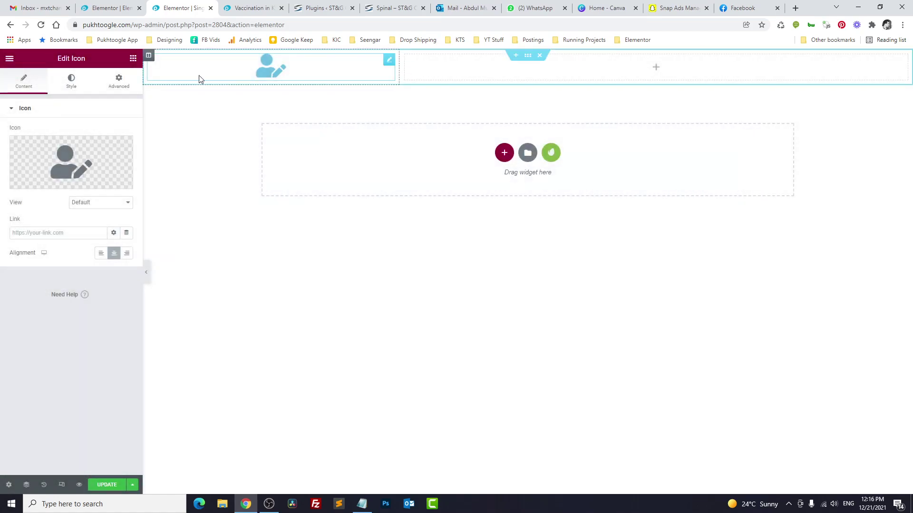
Step: Add a heading in the right column showing the Custom Content Type Field Name
{"action": "left_click", "coordinate": [133, 58]}
{"action": "left_click_drag", "start_coordinate": [119, 158], "coordinate": [450, 72]}
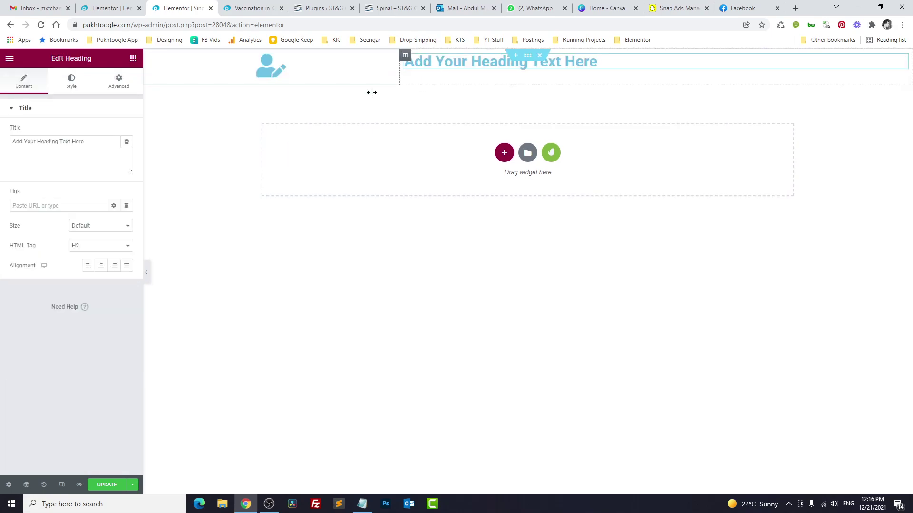
{"action": "left_click", "coordinate": [127, 143]}
{"action": "scroll", "coordinate": [87, 227], "scroll_direction": "down", "scroll_amount": 10}
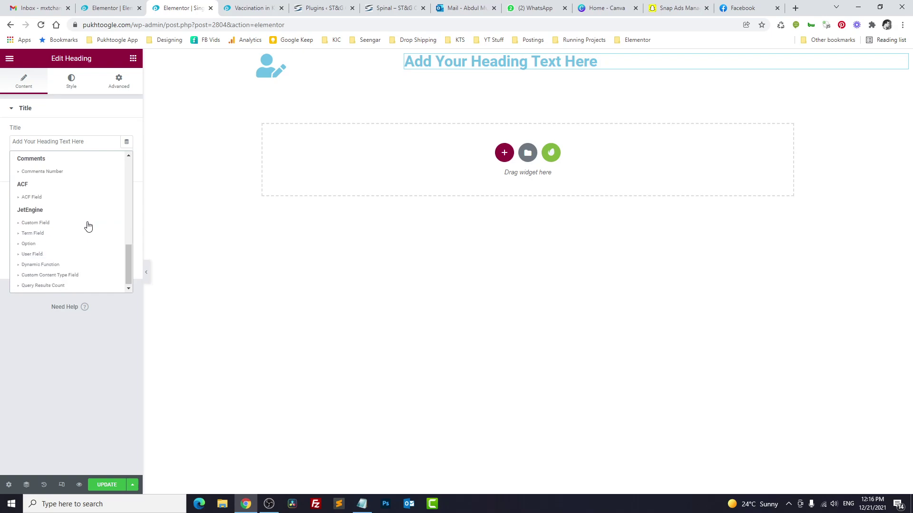
{"action": "left_click", "coordinate": [62, 274]}
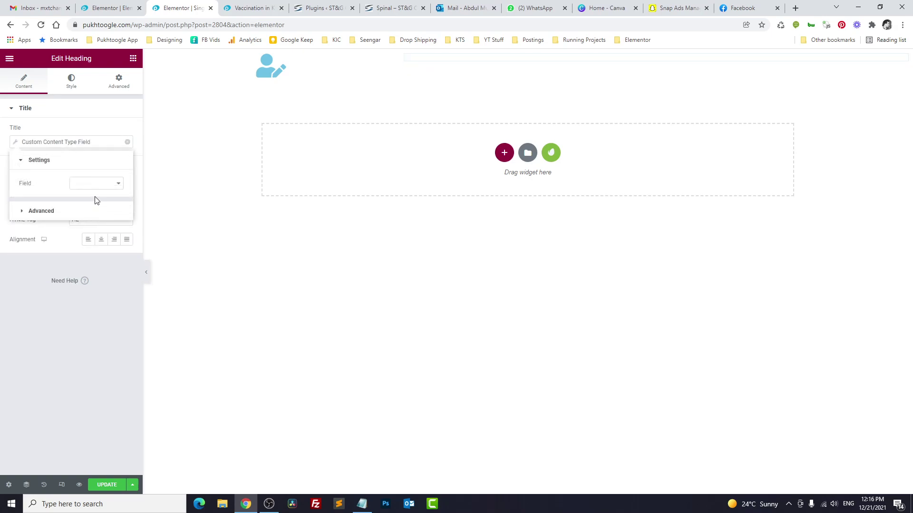
{"action": "left_click", "coordinate": [98, 185]}
{"action": "left_click", "coordinate": [97, 208]}
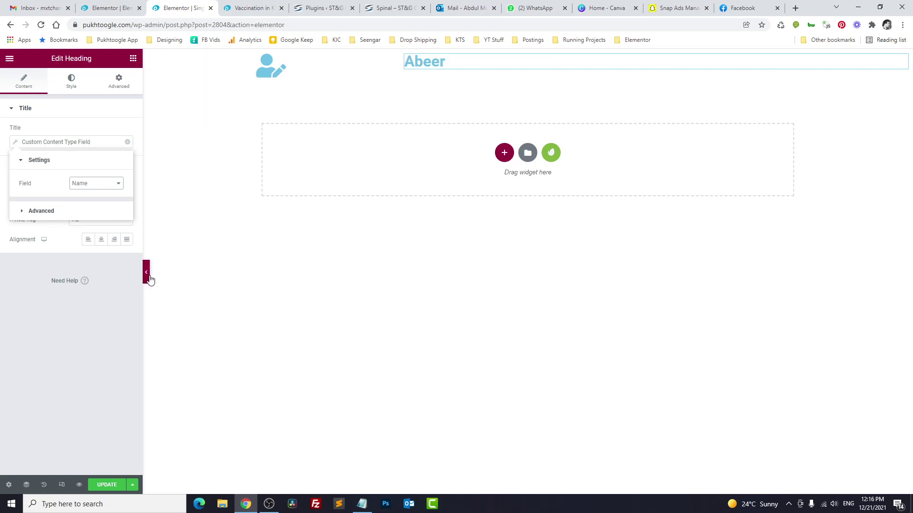
{"action": "left_click", "coordinate": [115, 290]}
Step: Add a Text Editor below the name showing the comment's Comments field
{"action": "left_click", "coordinate": [133, 58]}
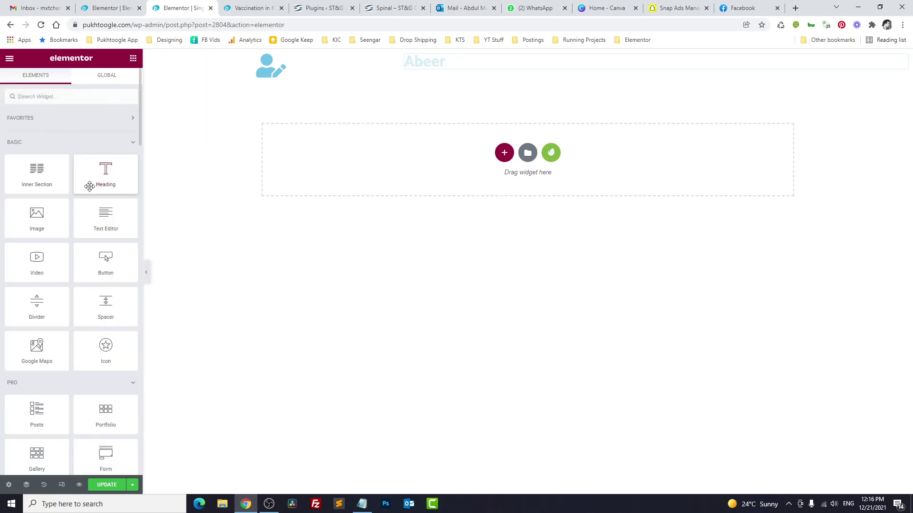
{"action": "left_click_drag", "start_coordinate": [97, 223], "coordinate": [436, 74]}
{"action": "left_click", "coordinate": [126, 137]}
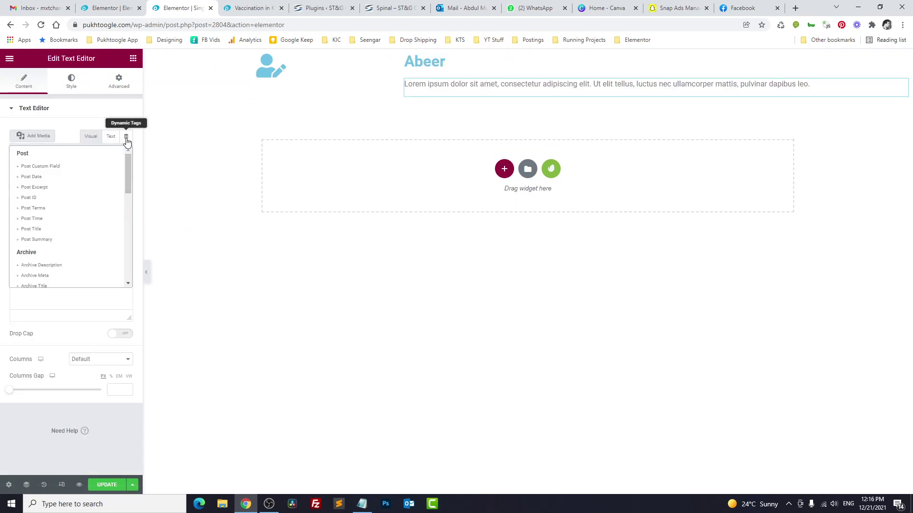
{"action": "scroll", "coordinate": [69, 244], "scroll_direction": "down", "scroll_amount": 5}
{"action": "left_click", "coordinate": [55, 271]}
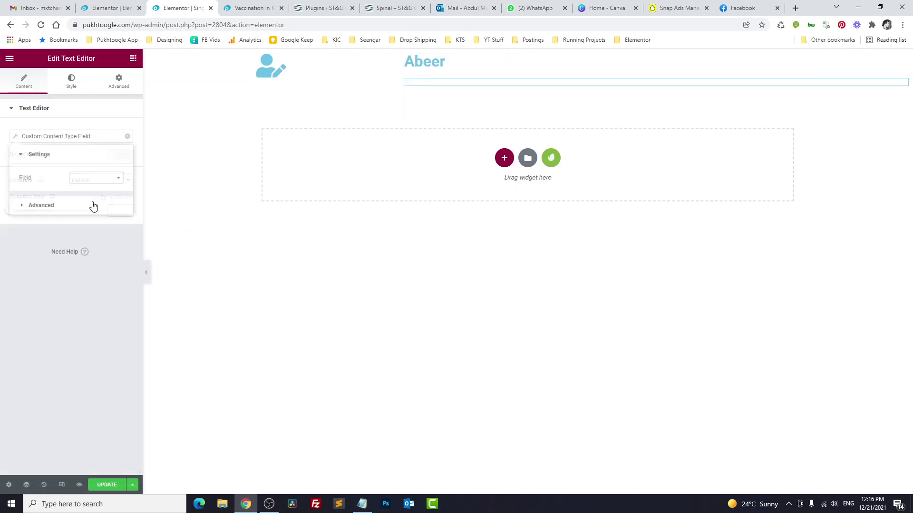
{"action": "left_click", "coordinate": [97, 180]}
{"action": "left_click", "coordinate": [93, 221]}
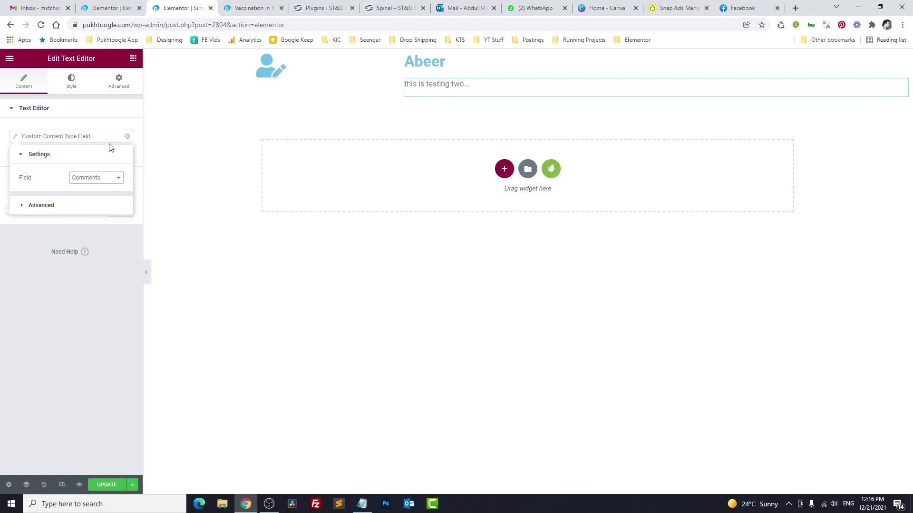
Step: Add an Icon List below the text, reduced to one item with a solid clock icon
{"action": "left_click", "coordinate": [134, 58]}
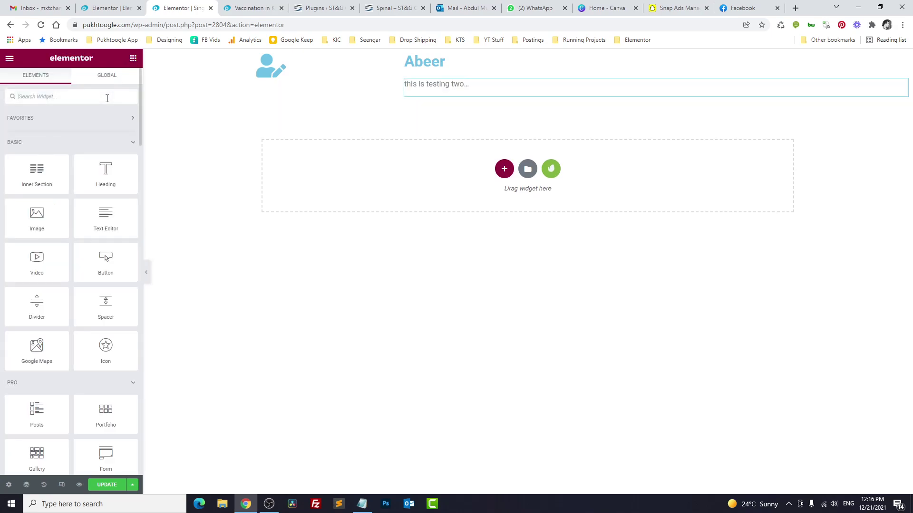
{"action": "type", "text": "icon"}
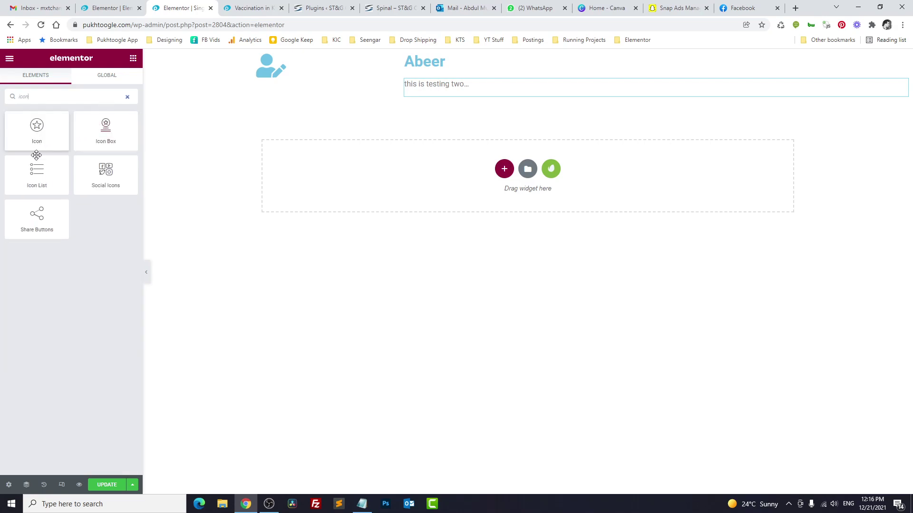
{"action": "left_click_drag", "start_coordinate": [37, 172], "coordinate": [434, 96]}
{"action": "left_click", "coordinate": [124, 166]}
{"action": "left_click", "coordinate": [125, 166]}
{"action": "left_click", "coordinate": [86, 169]}
{"action": "left_click", "coordinate": [90, 240]}
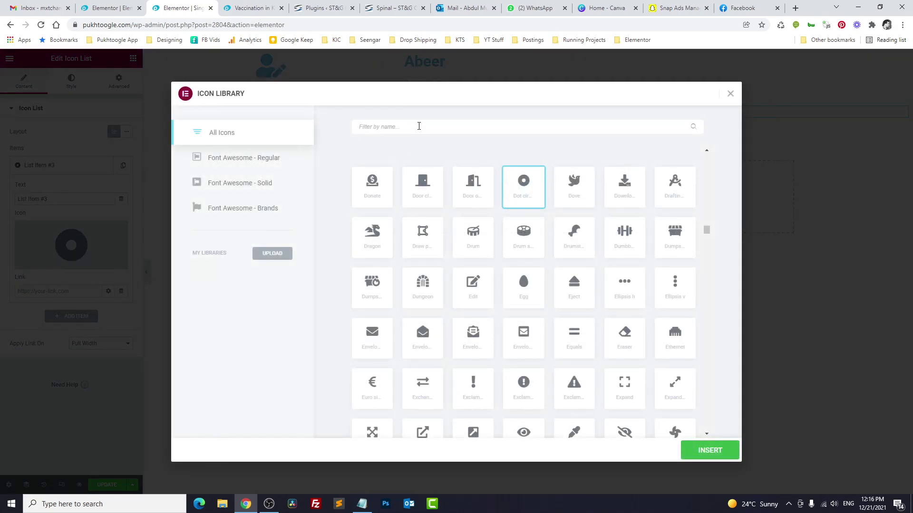
{"action": "left_click", "coordinate": [418, 125]}
{"action": "type", "text": "cal"}
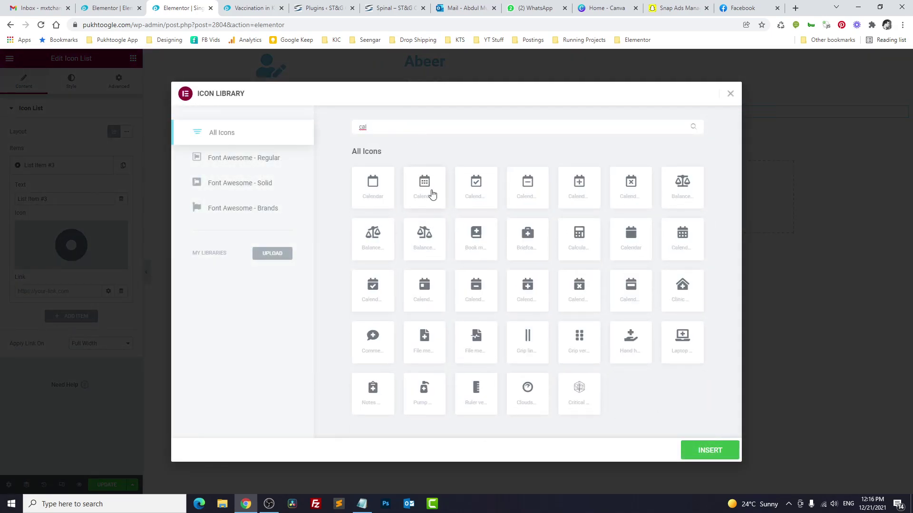
{"action": "left_click", "coordinate": [432, 194]}
{"action": "key", "text": "BackSpace"}
{"action": "type", "text": "clock"}
{"action": "left_click", "coordinate": [425, 188]}
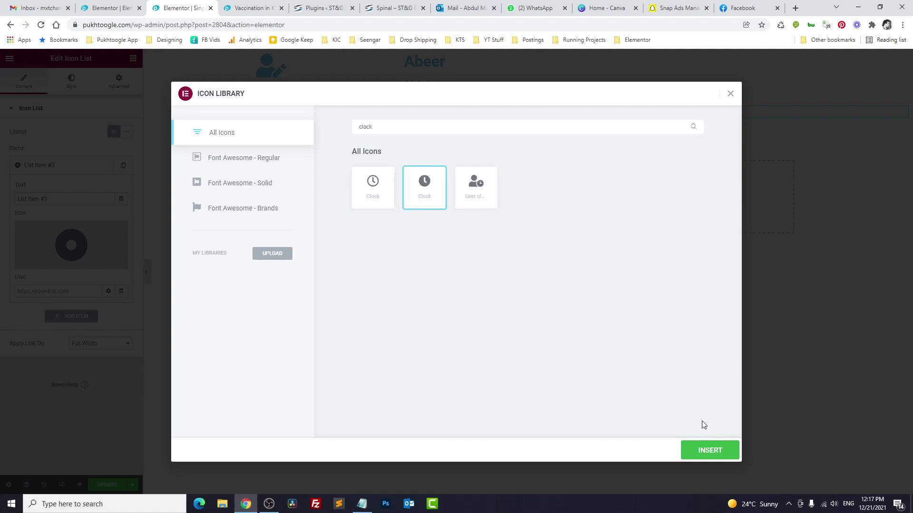
{"action": "left_click", "coordinate": [708, 450]}
Step: Set the list item's text to the comment's Created Date field
{"action": "left_click", "coordinate": [121, 199]}
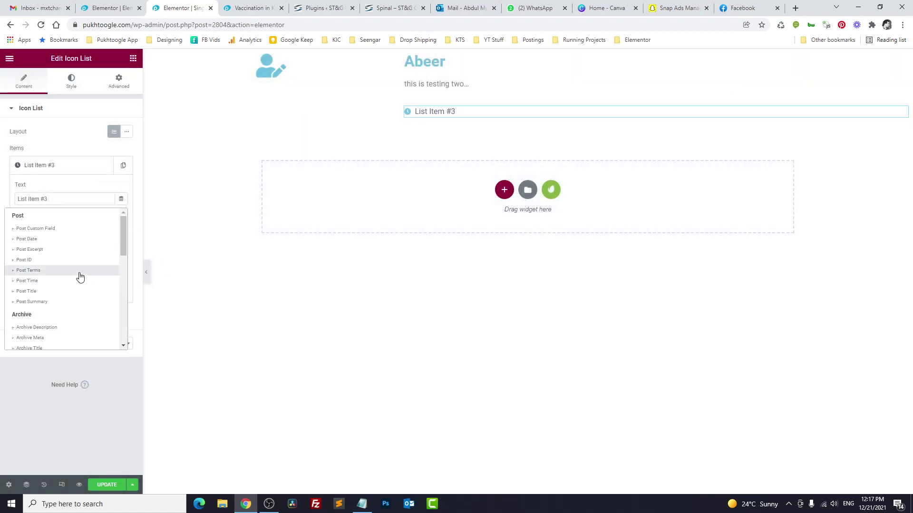
{"action": "scroll", "coordinate": [80, 277], "scroll_direction": "down", "scroll_amount": 10}
{"action": "left_click", "coordinate": [59, 331]}
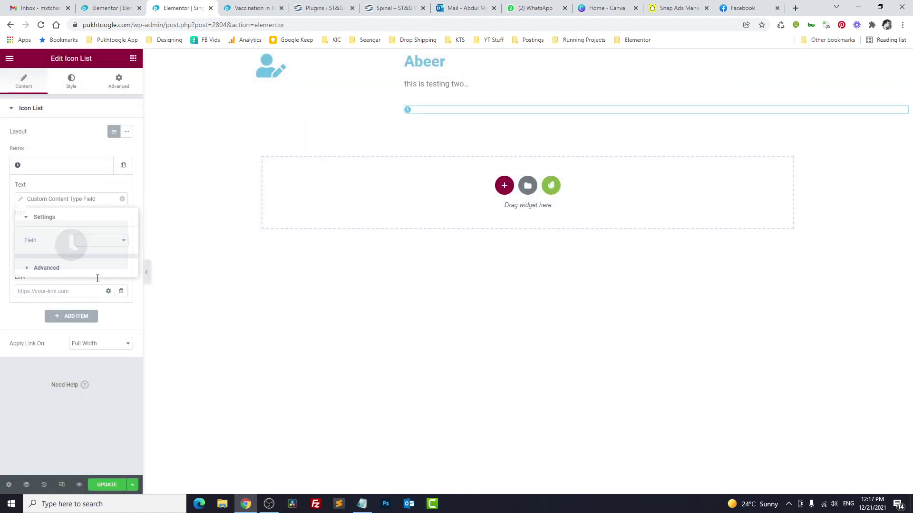
{"action": "left_click", "coordinate": [104, 240]}
{"action": "left_click", "coordinate": [107, 302]}
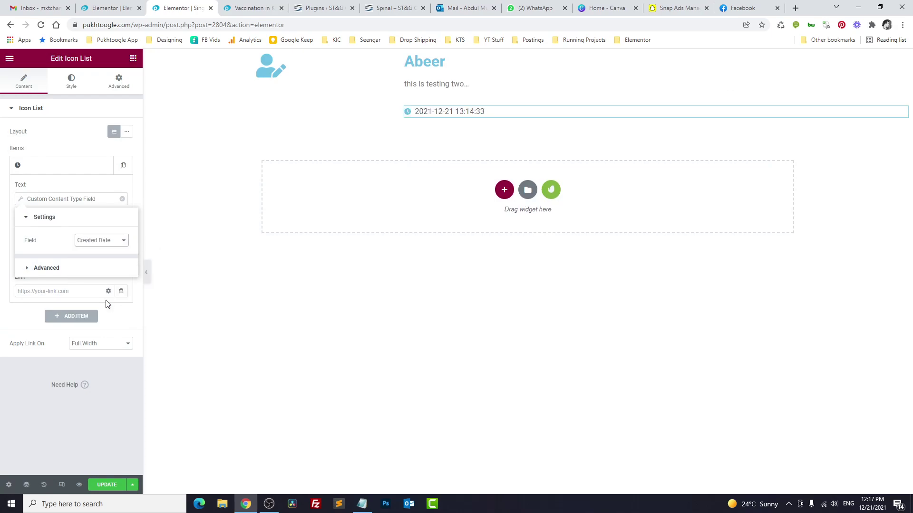
{"action": "left_click", "coordinate": [95, 170]}
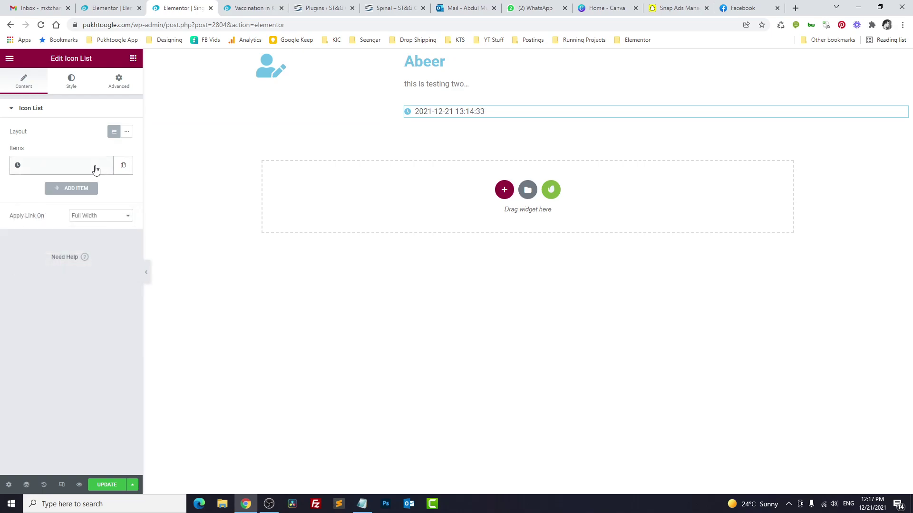
{"action": "left_click", "coordinate": [133, 58]}
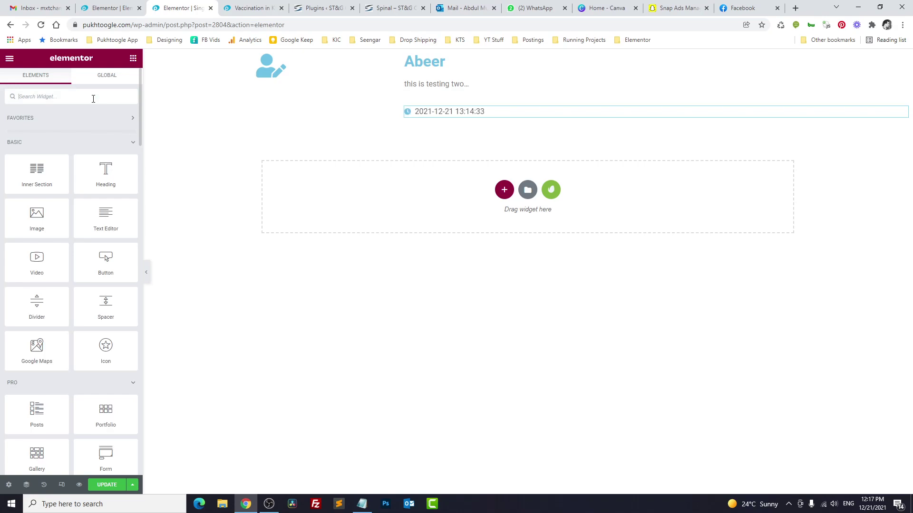
Step: Add a Dynamic Field below the date line showing the Created Date object field
{"action": "type", "text": "dy"}
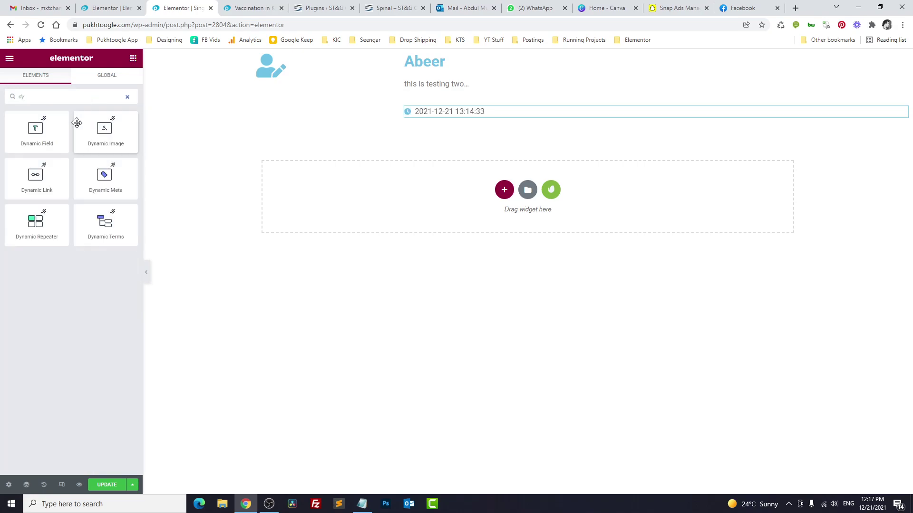
{"action": "left_click_drag", "start_coordinate": [48, 135], "coordinate": [448, 118]}
{"action": "left_click", "coordinate": [111, 135]}
{"action": "left_click", "coordinate": [109, 133]}
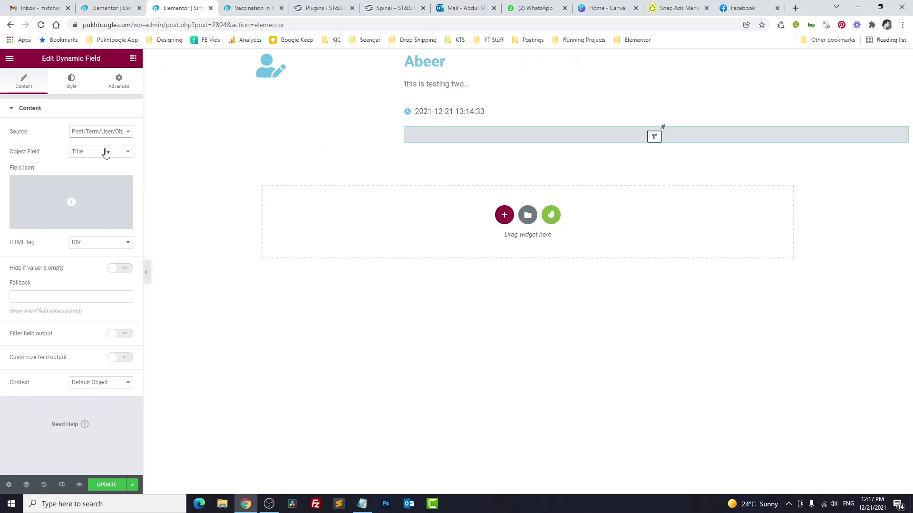
{"action": "left_click", "coordinate": [106, 151]}
{"action": "scroll", "coordinate": [116, 227], "scroll_direction": "down", "scroll_amount": 10}
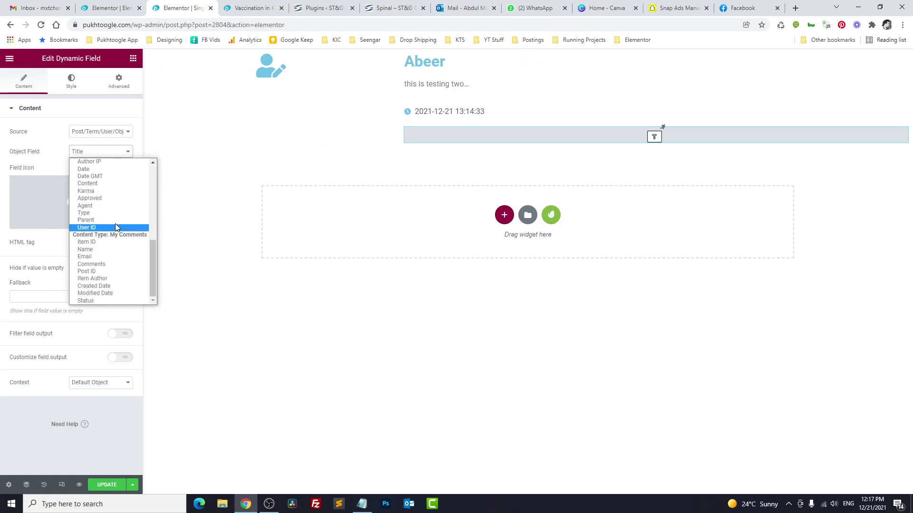
{"action": "left_click", "coordinate": [104, 286]}
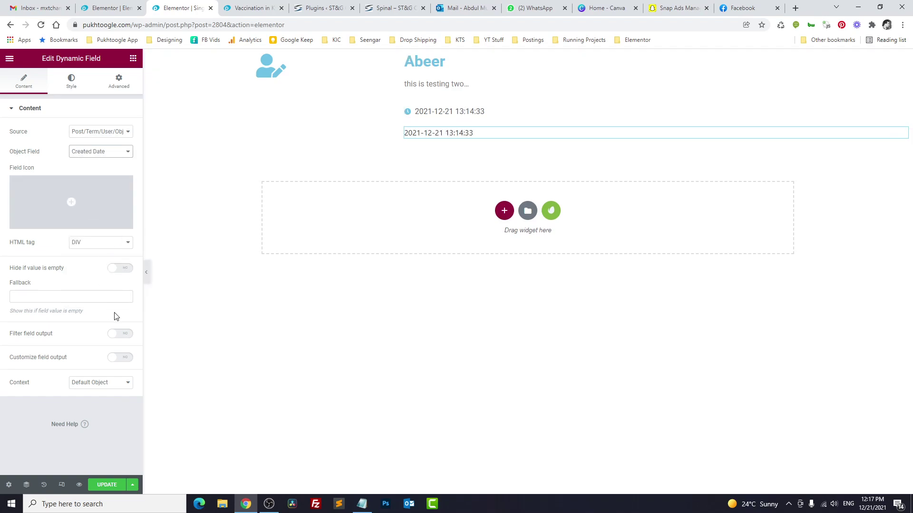
Step: Filter the field output with the Human readable time difference callback, showing '5 hours'
{"action": "left_click", "coordinate": [110, 335]}
{"action": "left_click", "coordinate": [111, 352]}
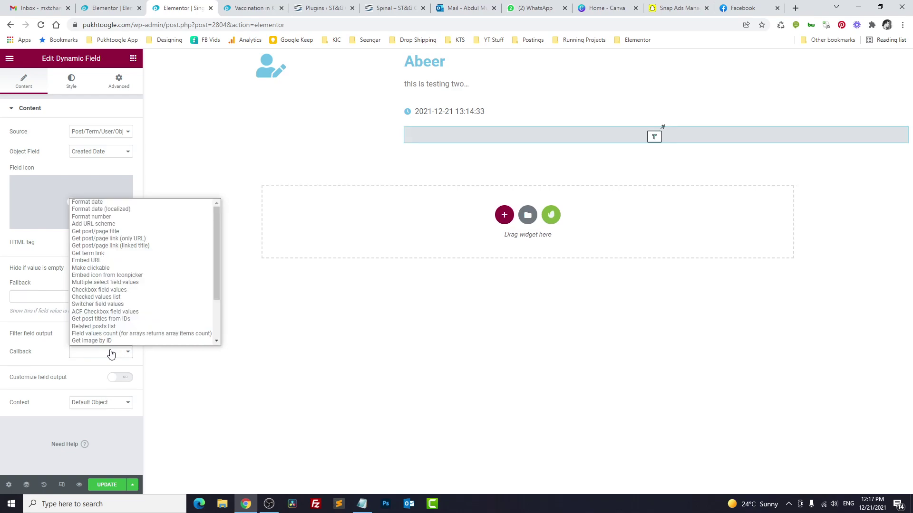
{"action": "left_click", "coordinate": [108, 202]}
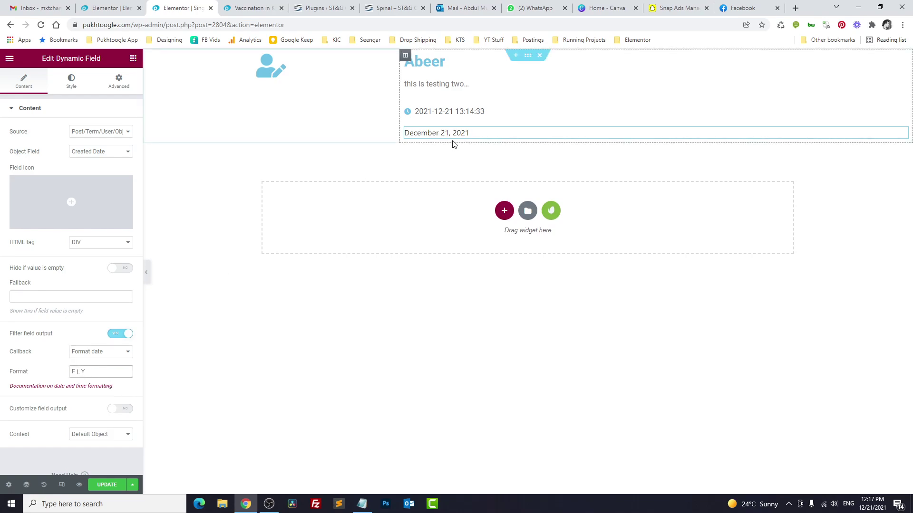
{"action": "left_click", "coordinate": [117, 356]}
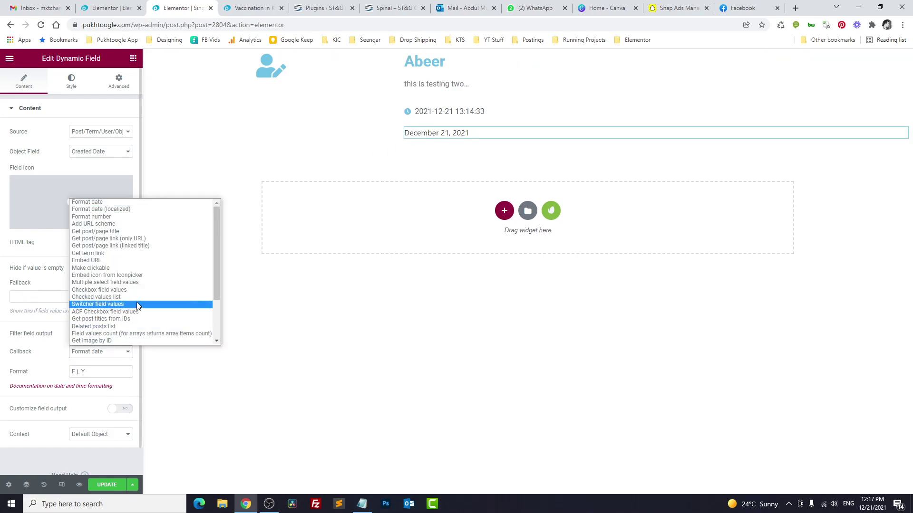
{"action": "scroll", "coordinate": [136, 302], "scroll_direction": "down", "scroll_amount": 3}
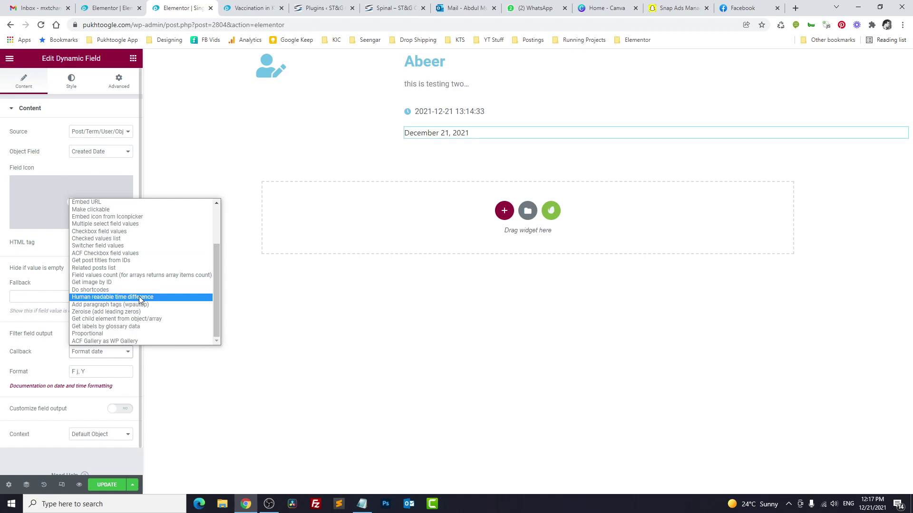
{"action": "left_click", "coordinate": [139, 296]}
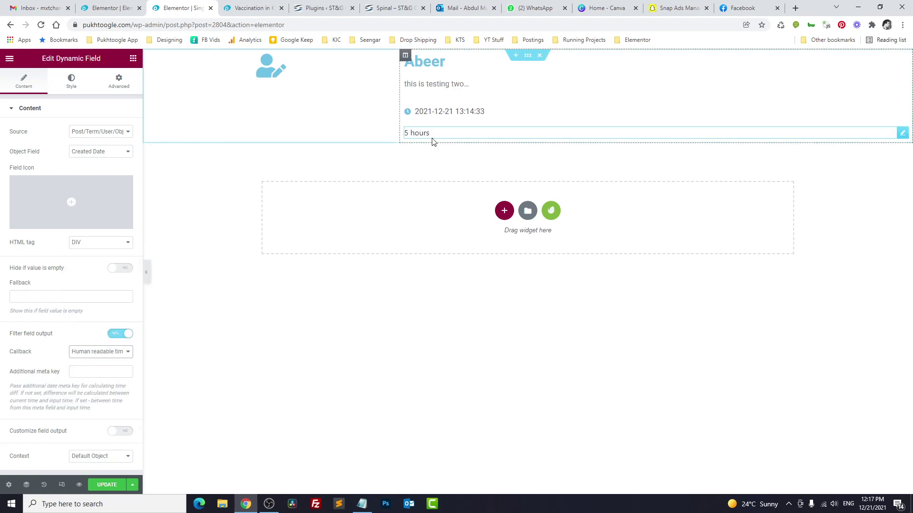
Step: Delete the old clock date line and centre the section's columns vertically
{"action": "right_click", "coordinate": [432, 114]}
{"action": "left_click", "coordinate": [454, 241]}
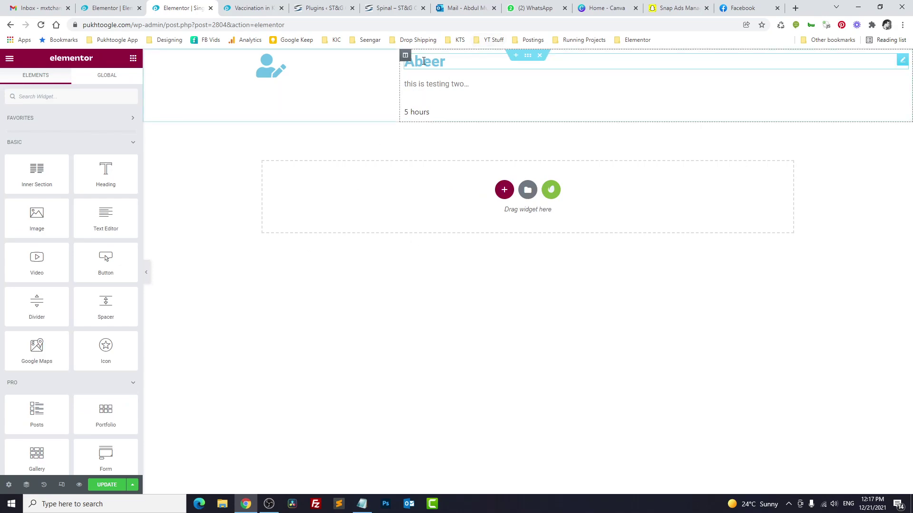
{"action": "left_click", "coordinate": [528, 56]}
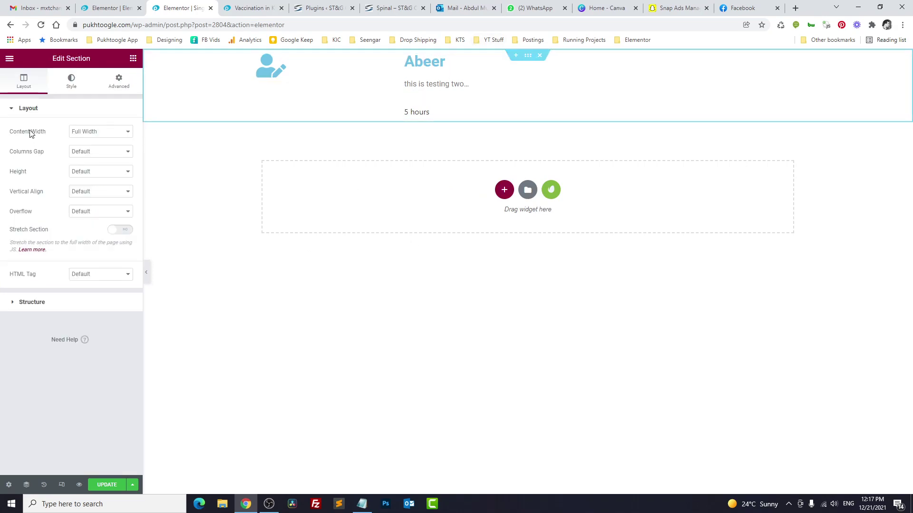
{"action": "left_click", "coordinate": [93, 172]}
{"action": "left_click_drag", "start_coordinate": [41, 192], "coordinate": [43, 195]}
{"action": "left_click", "coordinate": [95, 191]}
{"action": "left_click", "coordinate": [96, 216]}
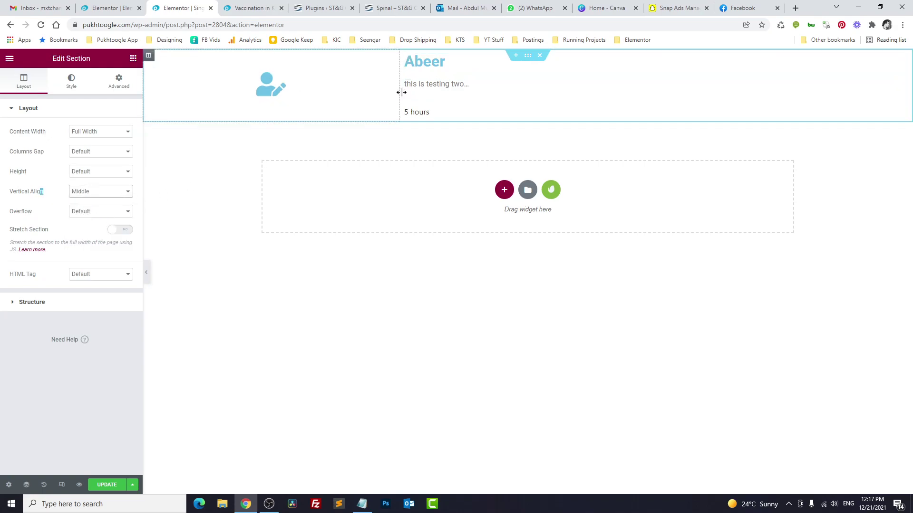
Step: Enter 10 for the avatar column and give the name heading colour #151515, size 16
{"action": "left_click", "coordinate": [149, 56]}
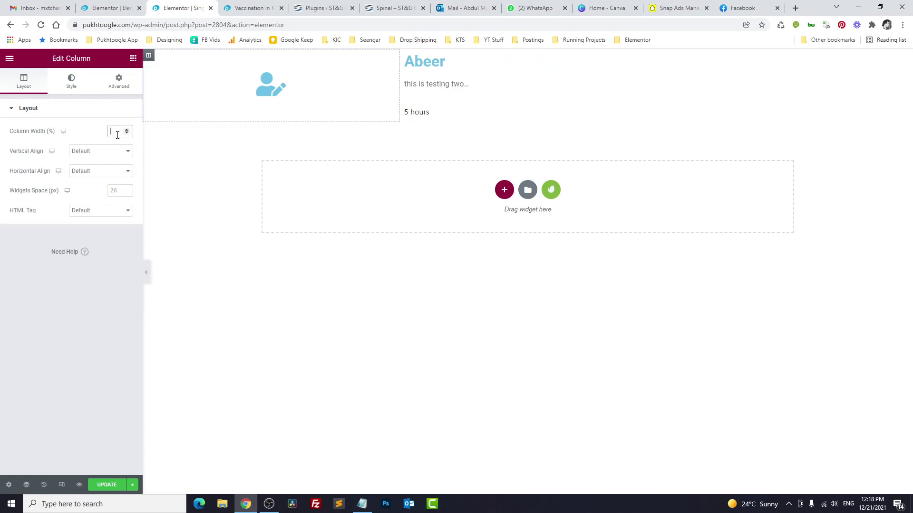
{"action": "type", "text": "10"}
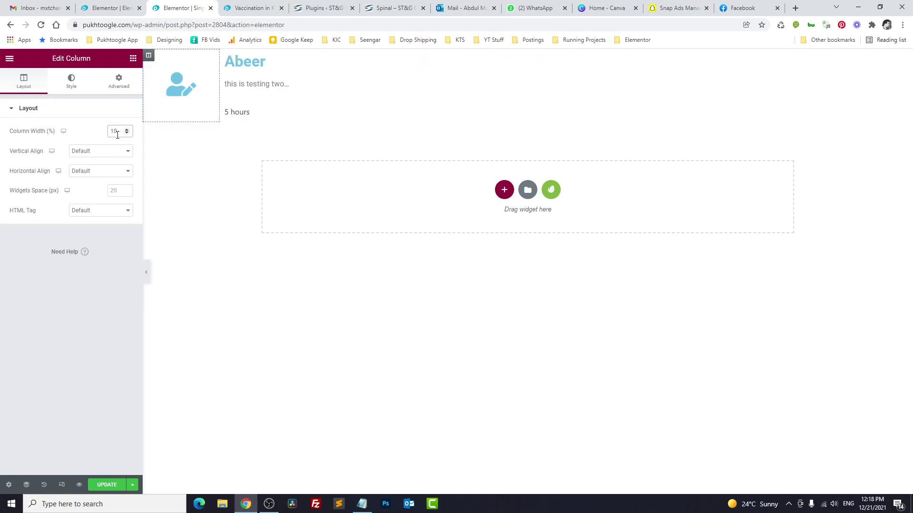
{"action": "left_click", "coordinate": [245, 61]}
{"action": "left_click", "coordinate": [76, 82]}
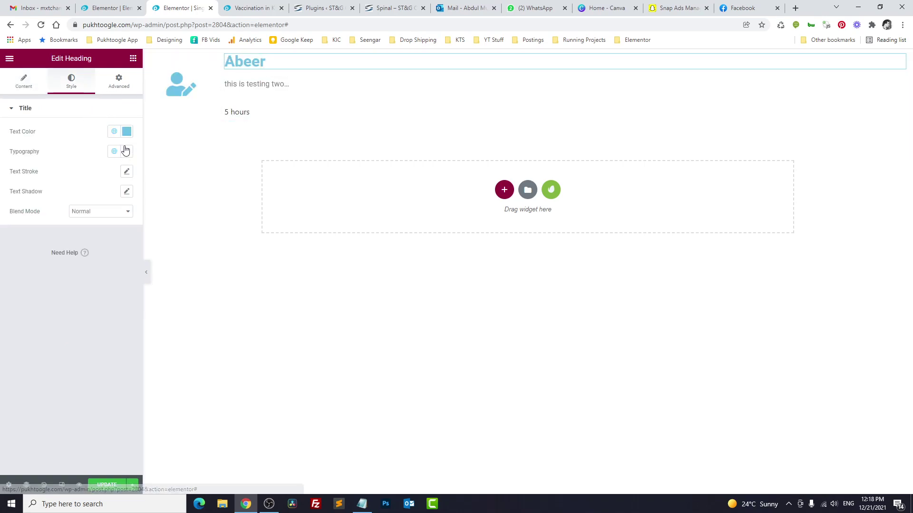
{"action": "left_click", "coordinate": [114, 132]}
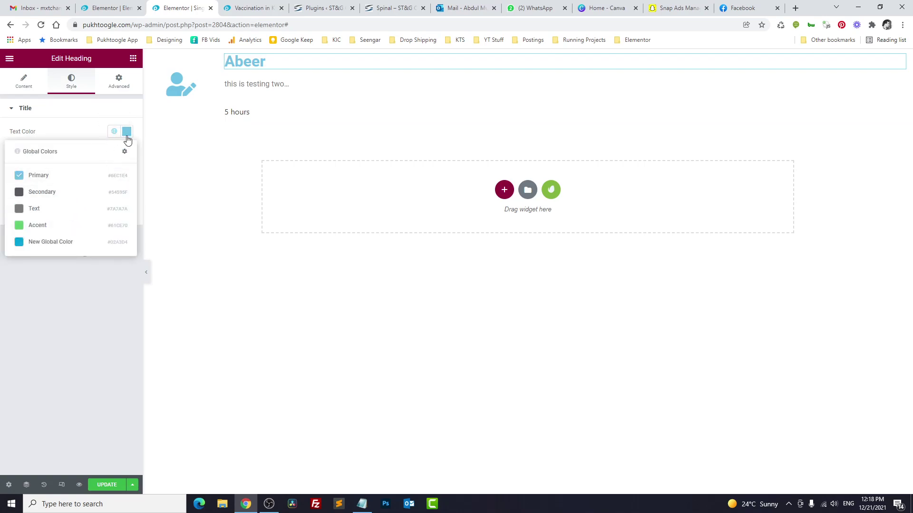
{"action": "left_click", "coordinate": [127, 138]}
{"action": "left_click_drag", "start_coordinate": [28, 233], "coordinate": [9, 244]}
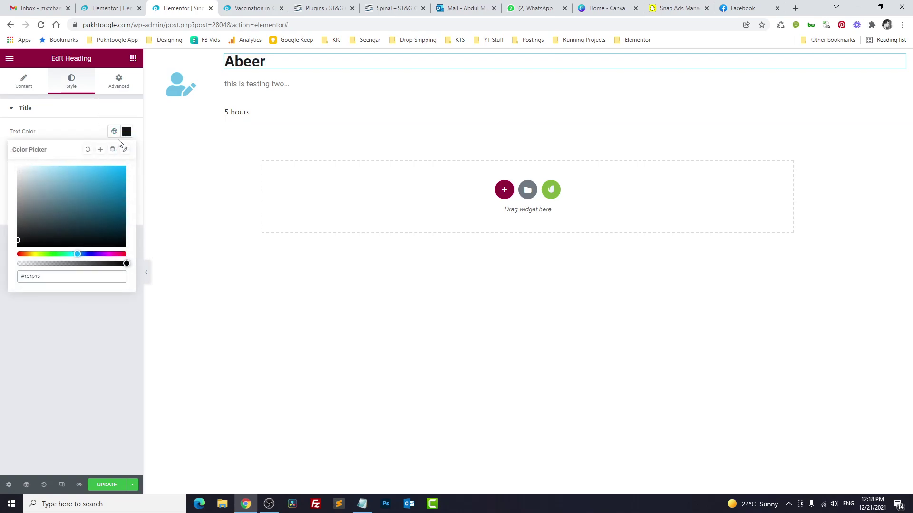
{"action": "left_click", "coordinate": [127, 151]}
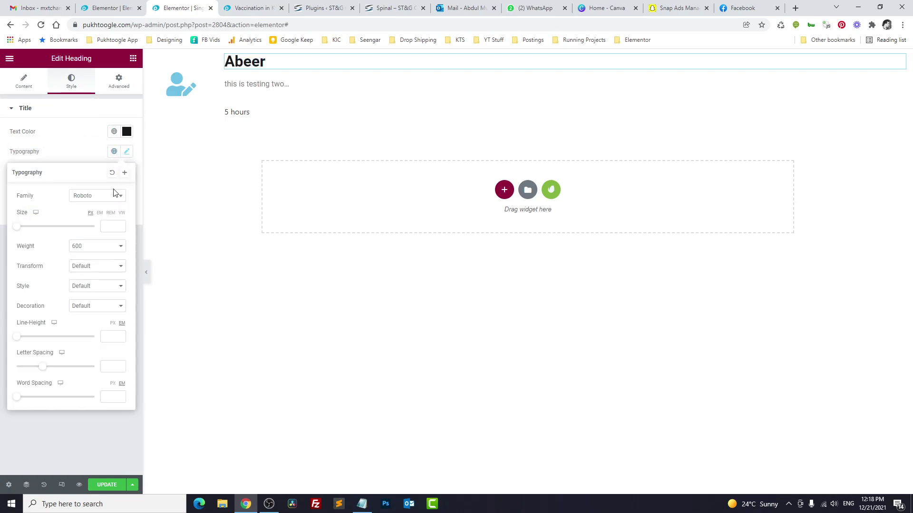
{"action": "left_click", "coordinate": [106, 226]}
{"action": "type", "text": "16"}
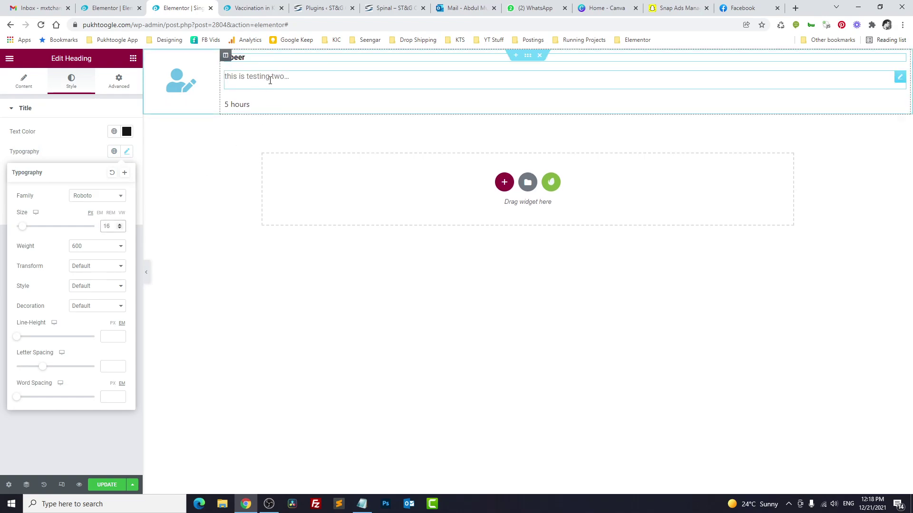
Step: Give the comment item section a solid 1px #E4E4E4 border
{"action": "left_click", "coordinate": [528, 56]}
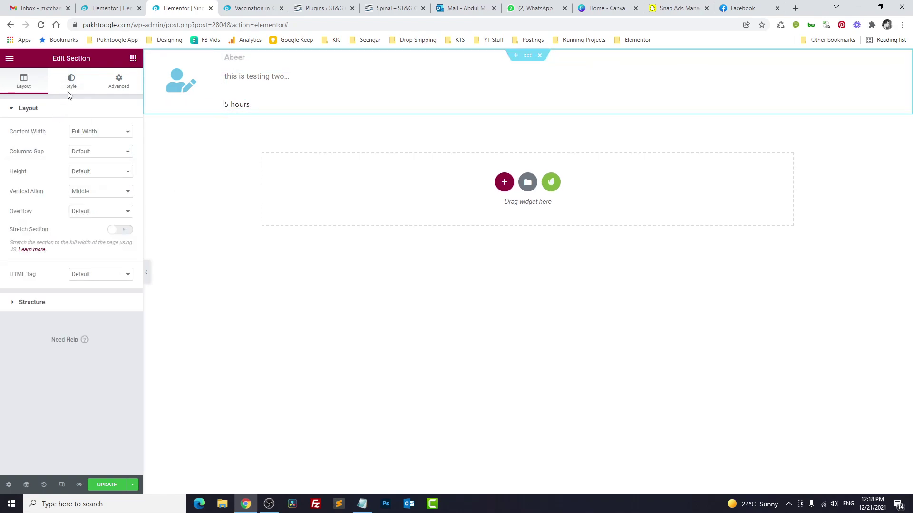
{"action": "left_click", "coordinate": [72, 82]}
{"action": "left_click", "coordinate": [45, 246]}
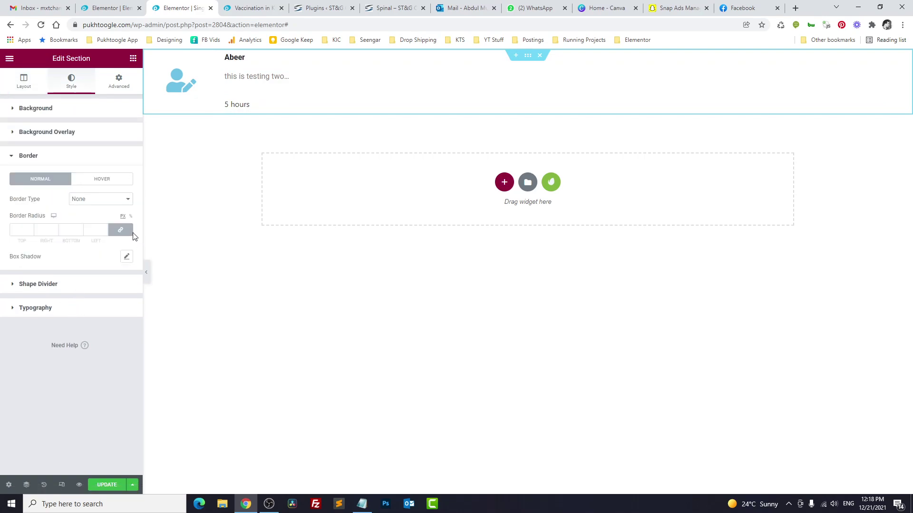
{"action": "left_click", "coordinate": [97, 200]}
{"action": "left_click", "coordinate": [93, 217]}
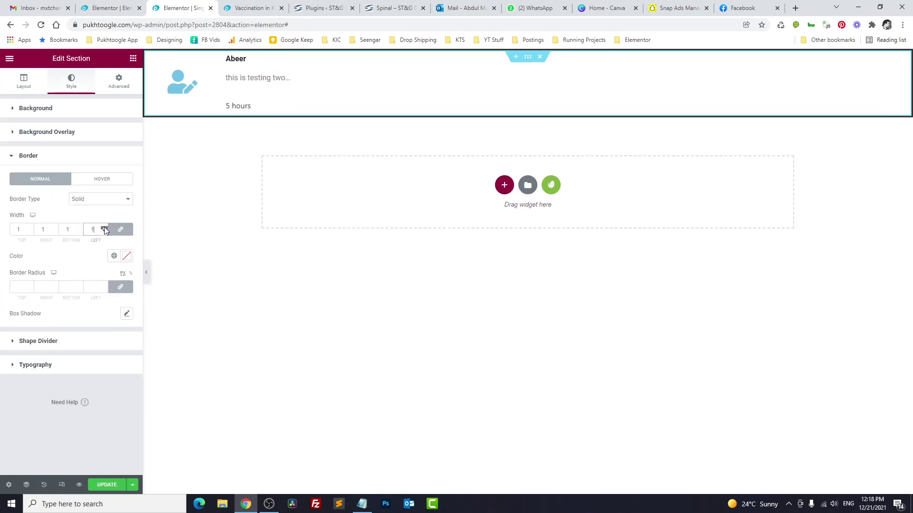
{"action": "left_click", "coordinate": [126, 258]}
{"action": "type", "text": "#E4E4E4"}
Step: Colour the avatar icon grey #CBCBCB and save the listing item
{"action": "left_click", "coordinate": [181, 82]}
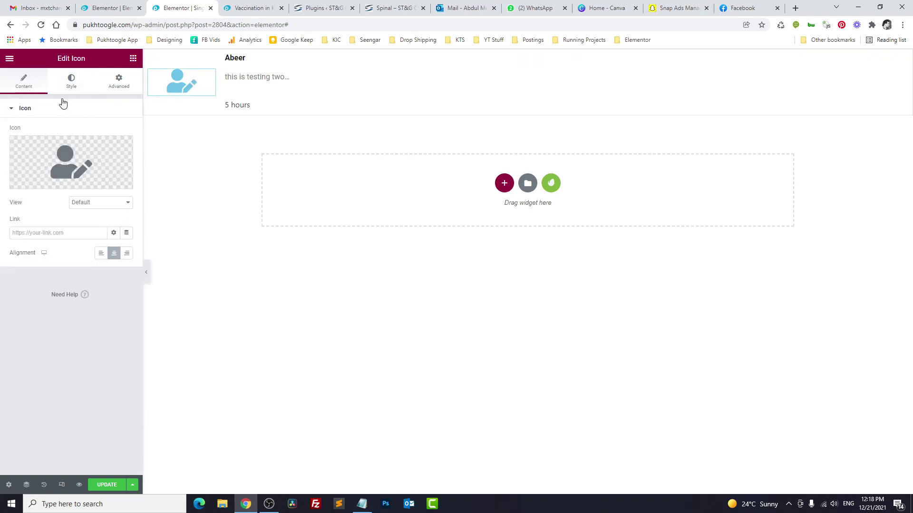
{"action": "left_click", "coordinate": [71, 81]}
{"action": "left_click", "coordinate": [113, 152]}
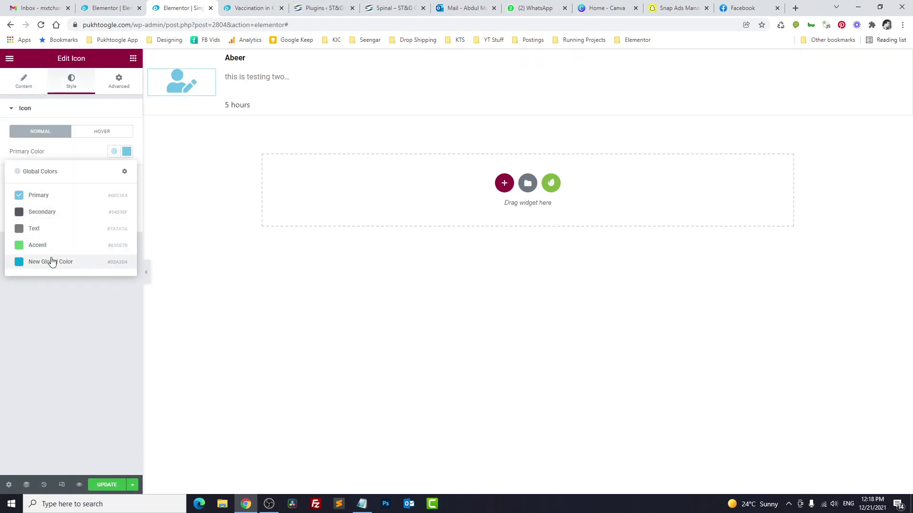
{"action": "left_click", "coordinate": [51, 262]}
{"action": "left_click", "coordinate": [126, 152]}
{"action": "type", "text": "#CBCBCB"}
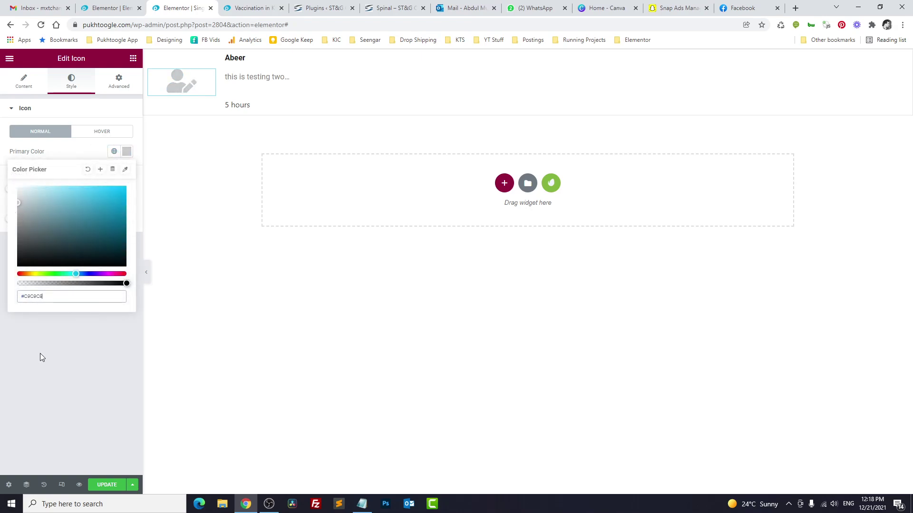
{"action": "left_click", "coordinate": [45, 366]}
{"action": "left_click", "coordinate": [119, 490]}
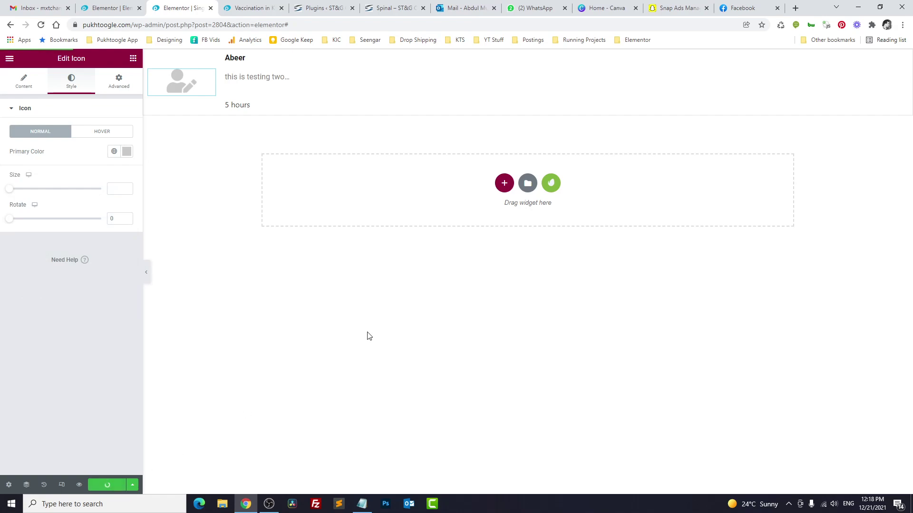
{"action": "key", "text": "ctrl+shift+Tab"}
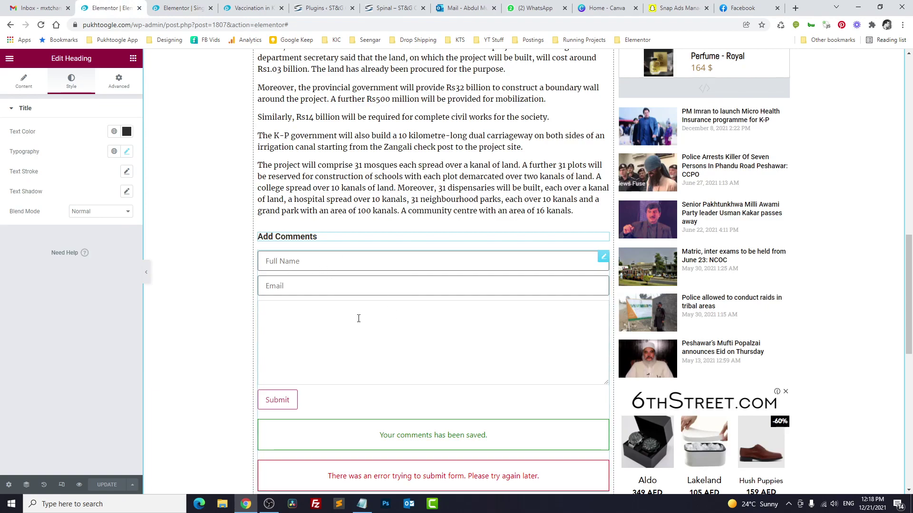
Step: Duplicate the Add Comments heading and retitle the top copy 'Discussion'
{"action": "right_click", "coordinate": [274, 236]}
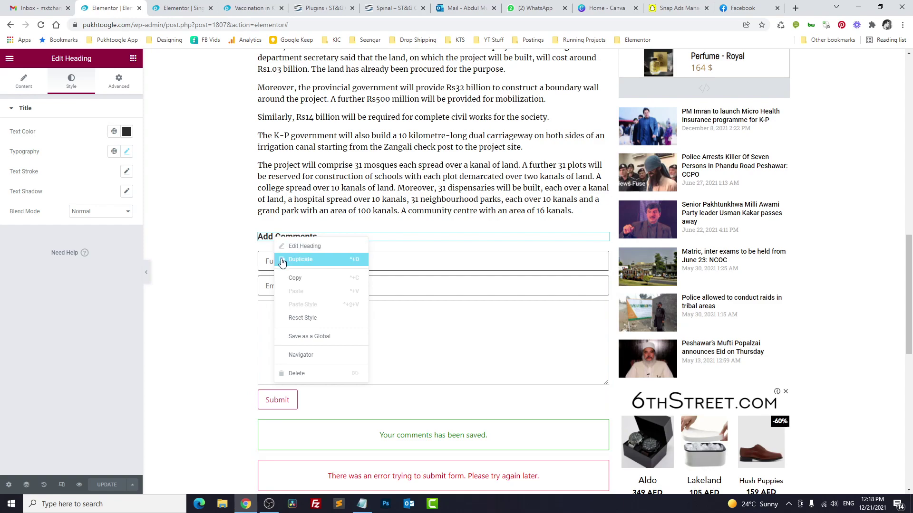
{"action": "left_click", "coordinate": [280, 259]}
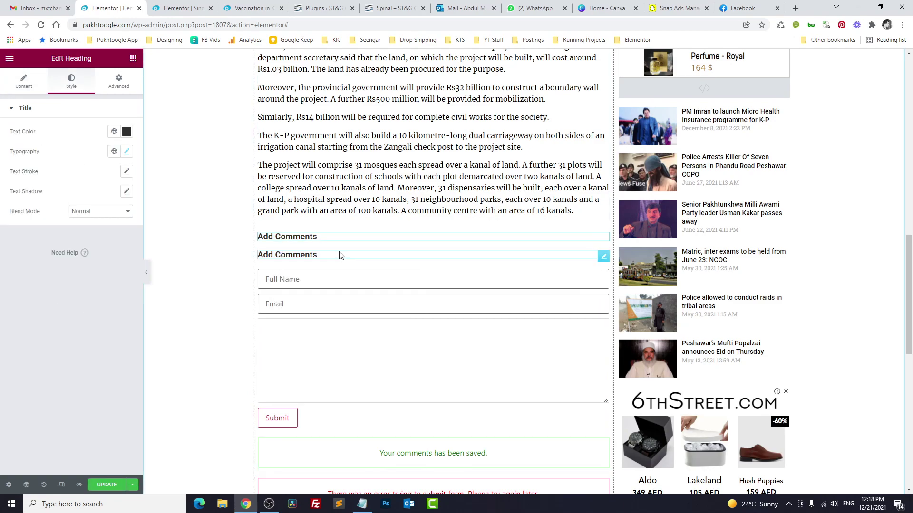
{"action": "left_click", "coordinate": [24, 81]}
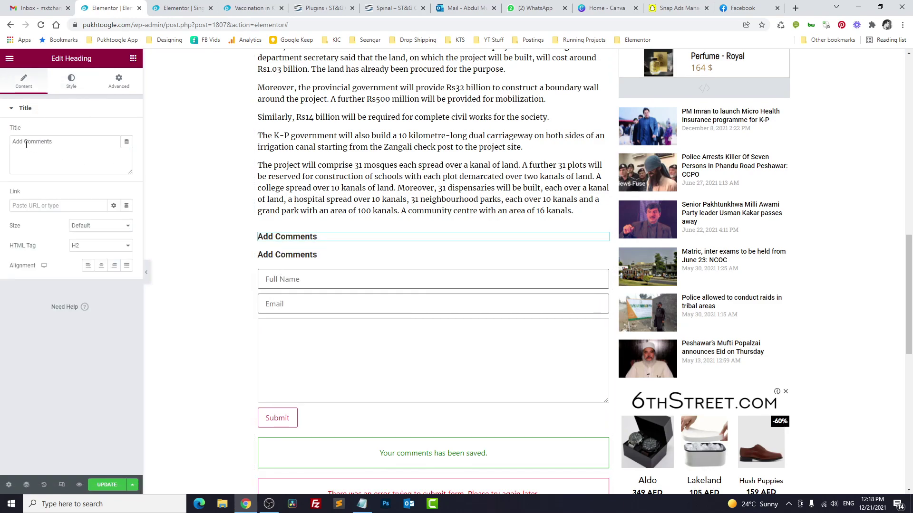
{"action": "left_click_drag", "start_coordinate": [24, 142], "coordinate": [1, 146]}
{"action": "key", "text": "ctrl+a"}
{"action": "type", "text": "D"}
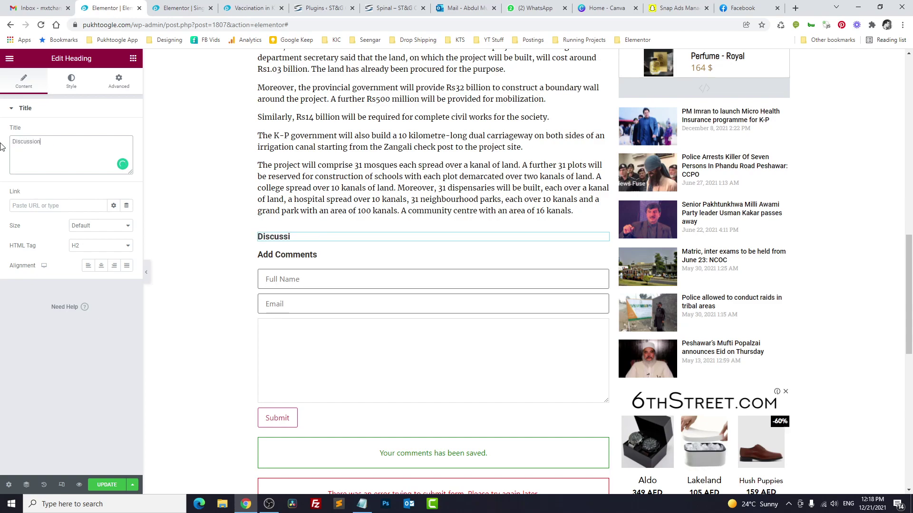
Step: Insert a Listing Grid under Discussion using the Single Comment listing with 1 column
{"action": "left_click", "coordinate": [133, 58]}
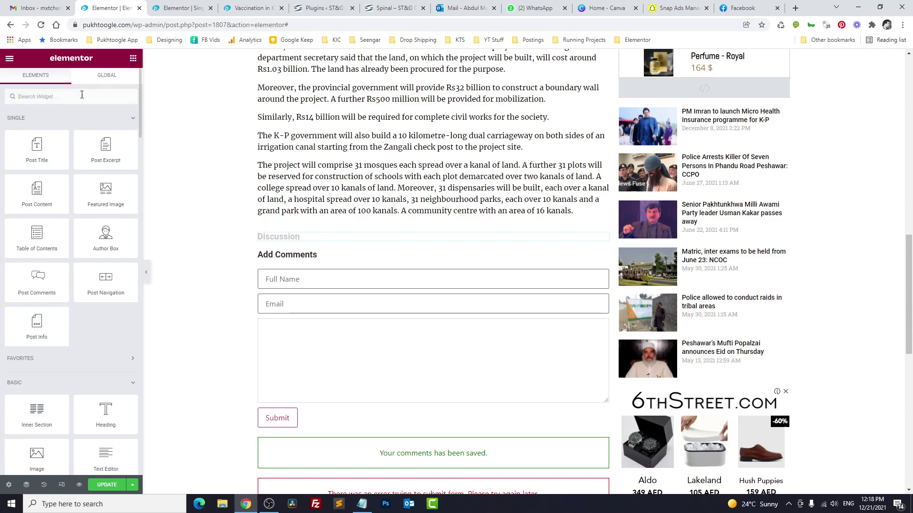
{"action": "left_click", "coordinate": [81, 94]}
{"action": "type", "text": "listing"}
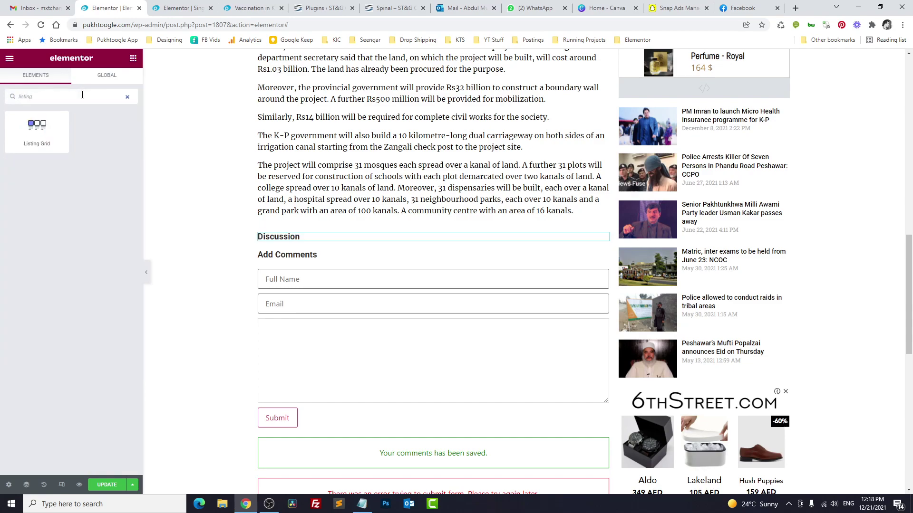
{"action": "left_click_drag", "start_coordinate": [47, 146], "coordinate": [302, 243]}
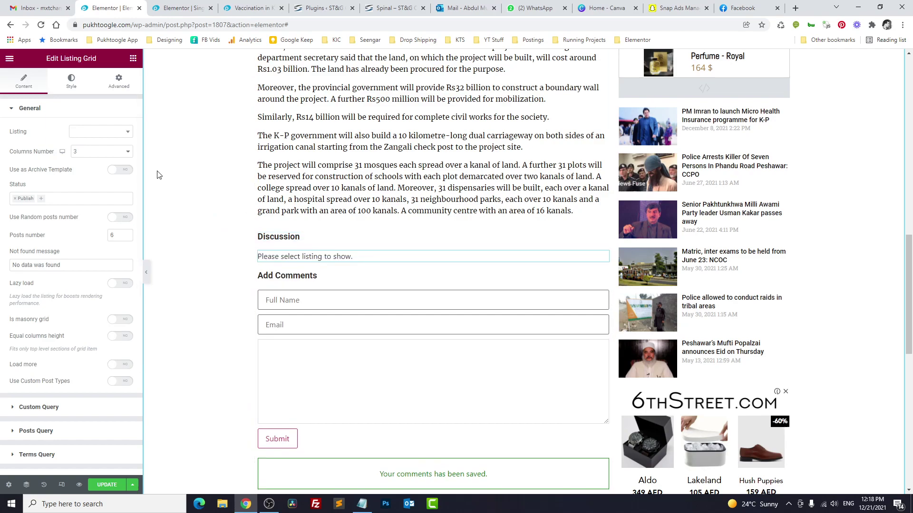
{"action": "left_click", "coordinate": [110, 133]}
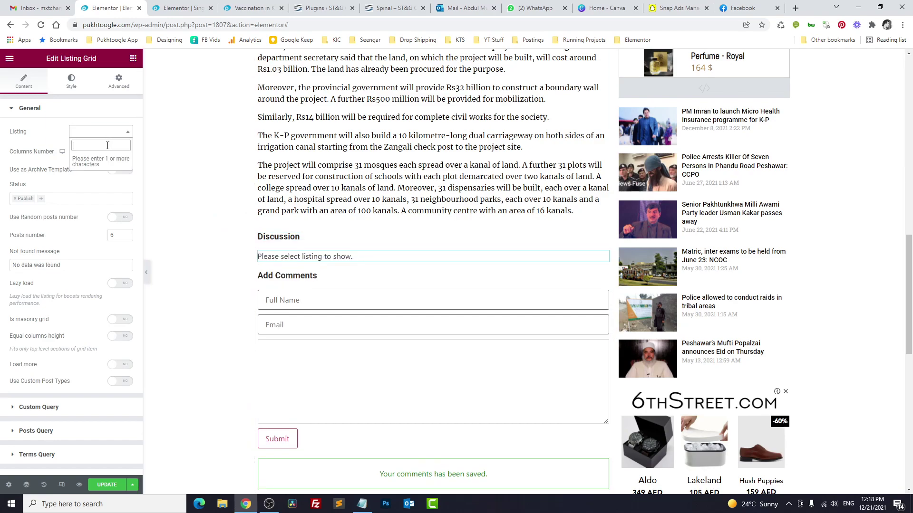
{"action": "type", "text": "comme"}
{"action": "left_click", "coordinate": [100, 164]}
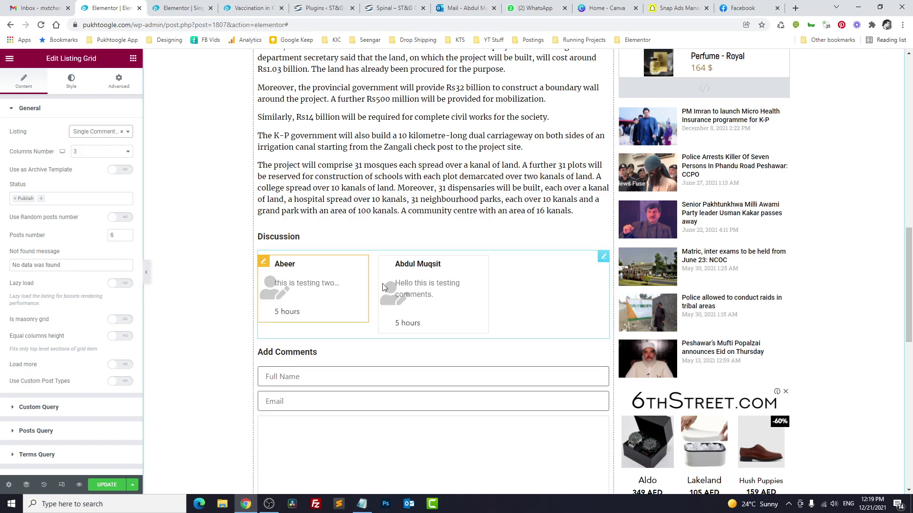
{"action": "left_click", "coordinate": [98, 151]}
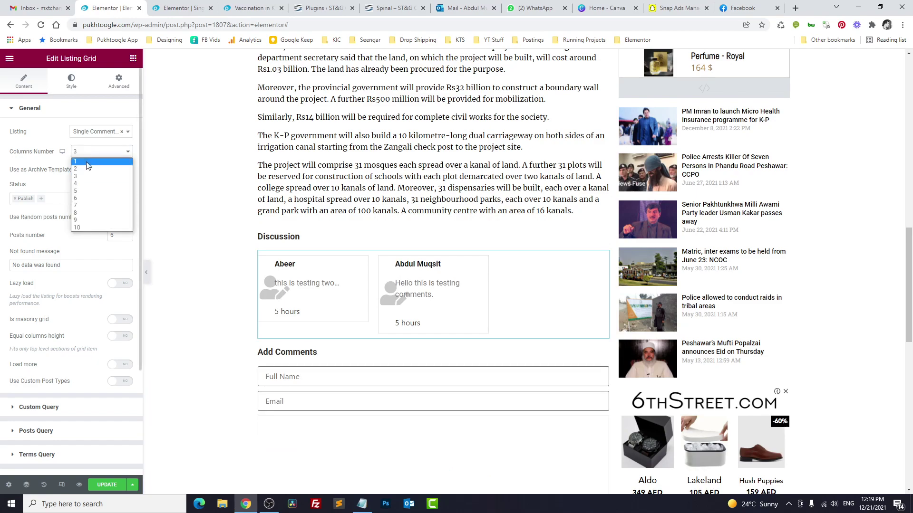
{"action": "left_click", "coordinate": [87, 165]}
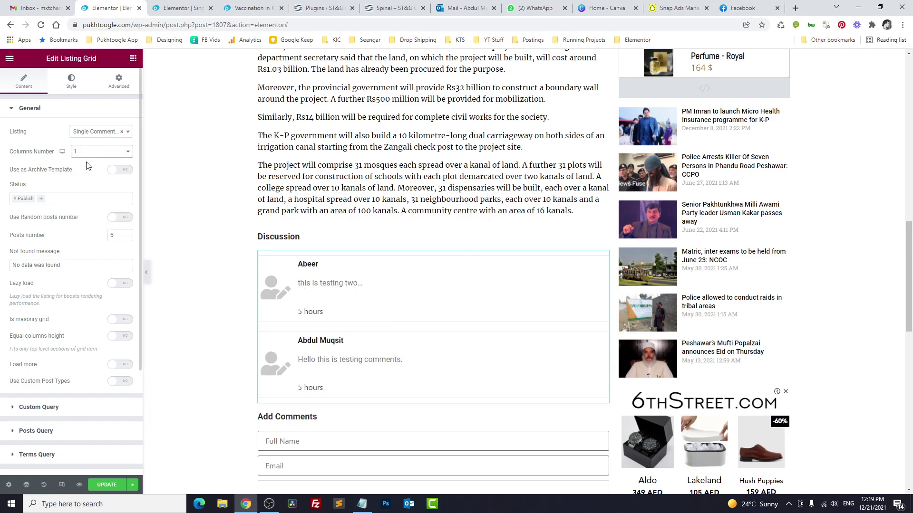
{"action": "scroll", "coordinate": [171, 333], "scroll_direction": "down", "scroll_amount": 2}
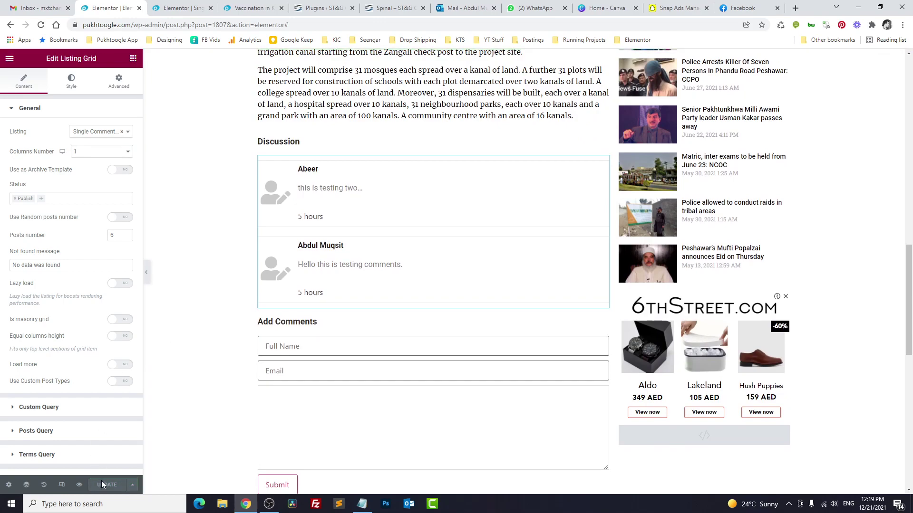
Step: Reload the Vaccination article, then open the Matric exams article and scroll to Discussion
{"action": "left_click", "coordinate": [250, 4]}
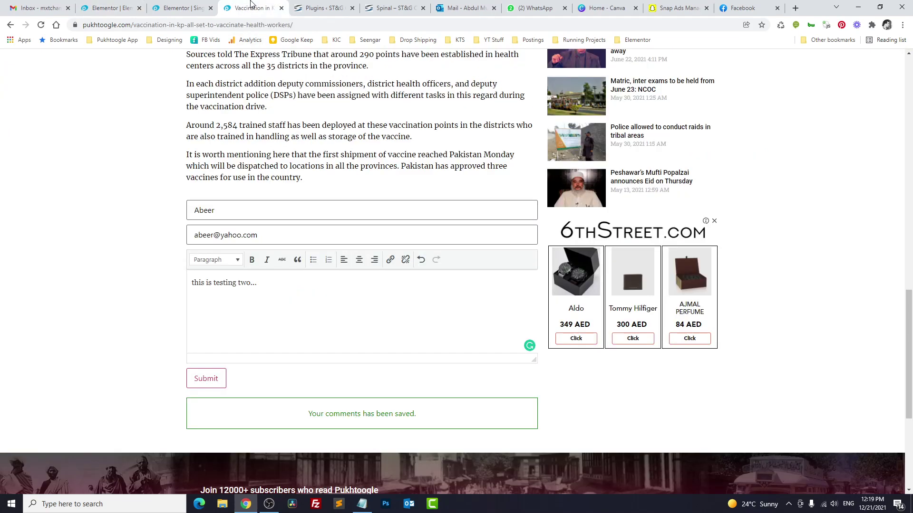
{"action": "left_click", "coordinate": [41, 26]}
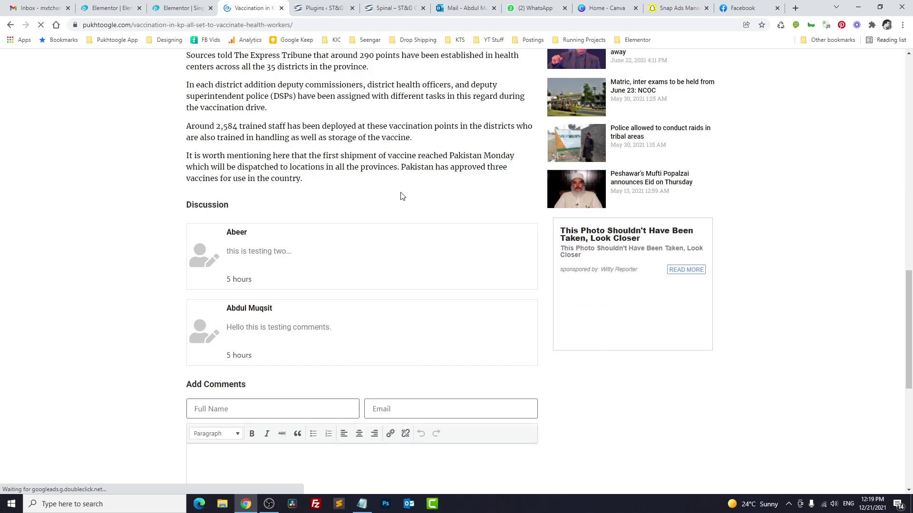
{"action": "middle_click", "coordinate": [641, 91]}
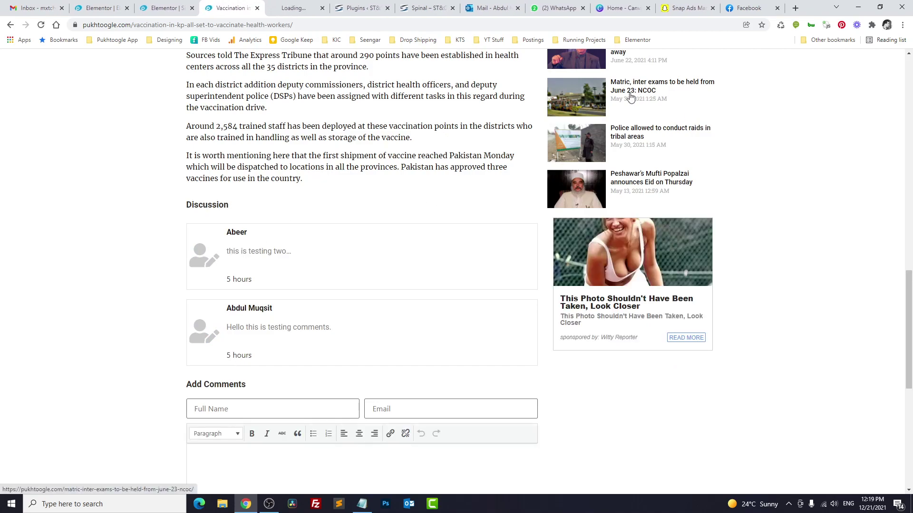
{"action": "left_click", "coordinate": [291, 5]}
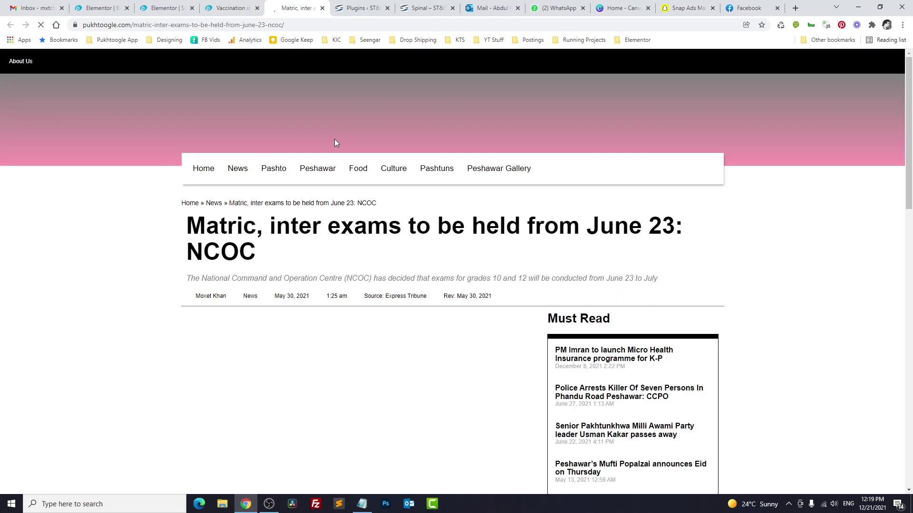
{"action": "scroll", "coordinate": [157, 234], "scroll_direction": "down", "scroll_amount": 5}
{"action": "scroll", "coordinate": [143, 246], "scroll_direction": "down", "scroll_amount": 15}
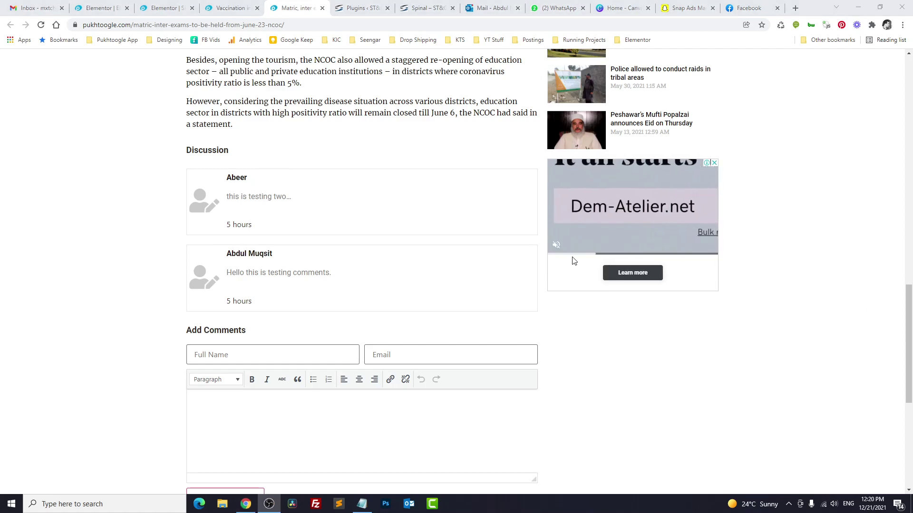
Step: Search Google for 'crocobocl macros' and scroll through the JetEngine Macros Guide
{"action": "left_click", "coordinate": [795, 8]}
{"action": "type", "text": "croco"}
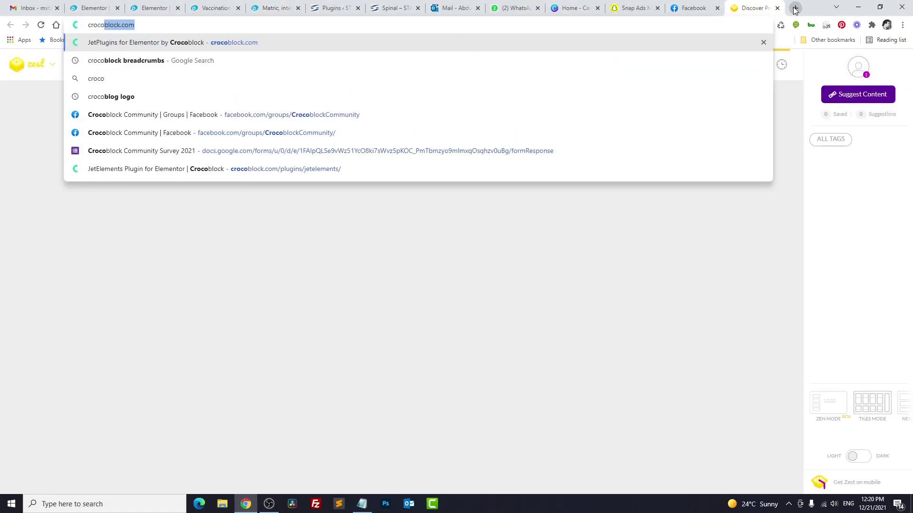
{"action": "type", "text": "bocl macros"}
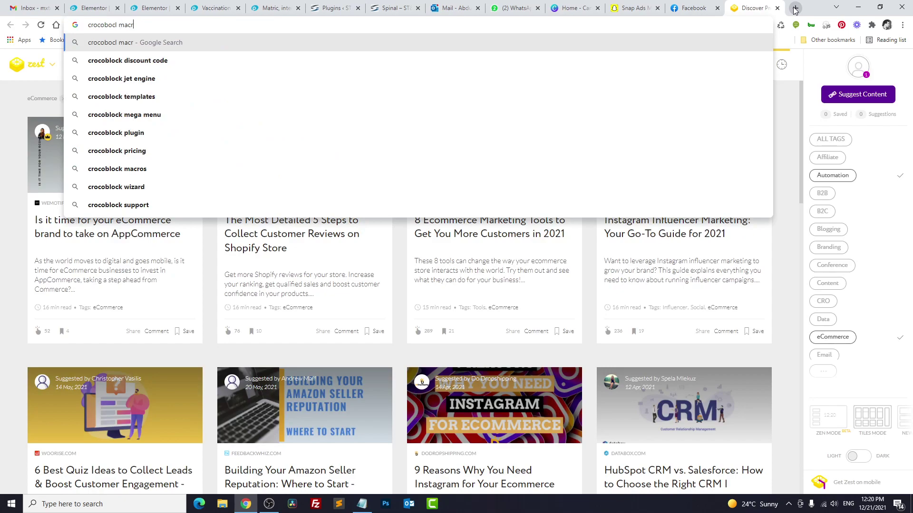
{"action": "key", "text": "Return"}
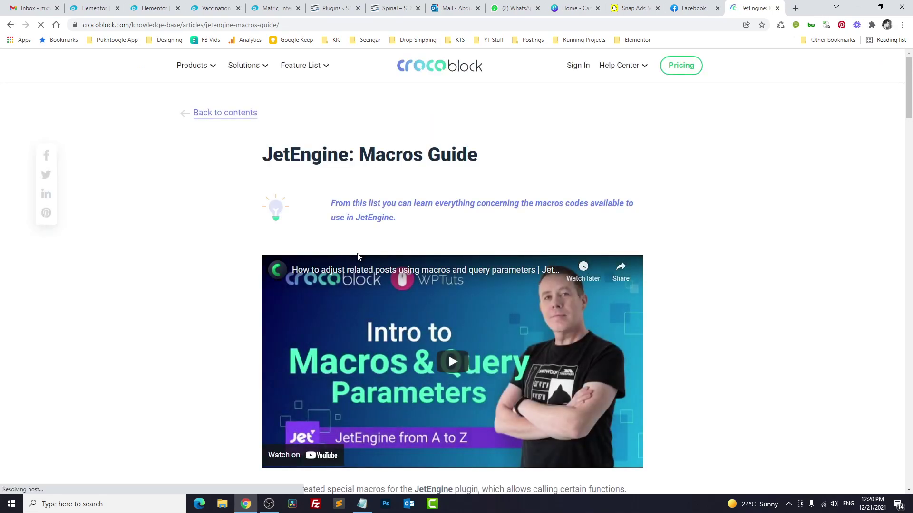
{"action": "scroll", "coordinate": [358, 257], "scroll_direction": "down", "scroll_amount": 9}
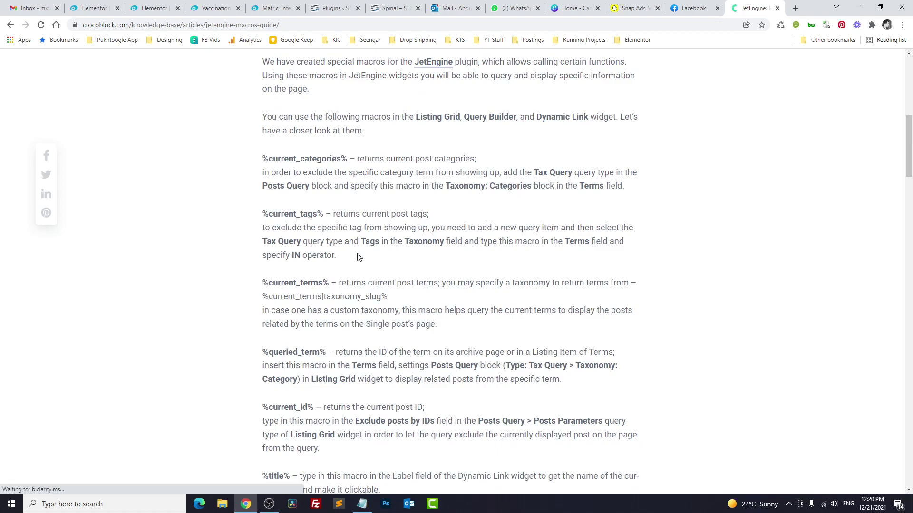
{"action": "scroll", "coordinate": [359, 257], "scroll_direction": "down", "scroll_amount": 3}
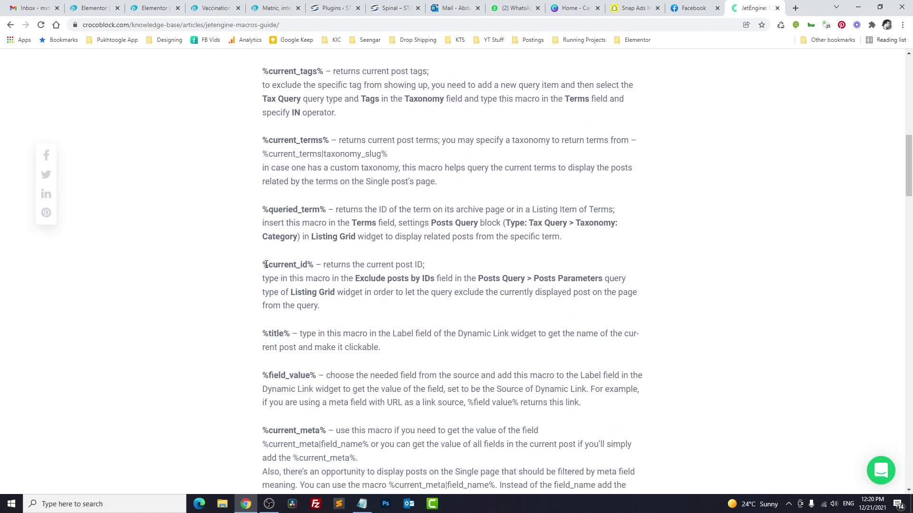
Step: Copy the %current_id% macro and go back to the Elementor editor
{"action": "left_click_drag", "start_coordinate": [277, 265], "coordinate": [421, 265]}
{"action": "left_click", "coordinate": [317, 265]}
{"action": "left_click_drag", "start_coordinate": [263, 265], "coordinate": [313, 265]}
{"action": "right_click", "coordinate": [308, 265]}
{"action": "left_click", "coordinate": [319, 271]}
{"action": "left_click", "coordinate": [93, 8]}
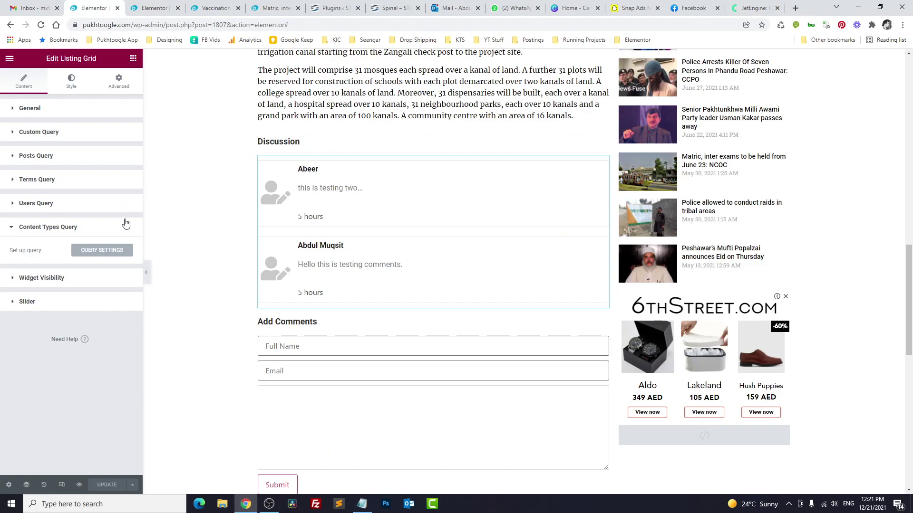
Step: Add a Content Types Query condition: Post ID Equal to %current_id%, and apply it
{"action": "left_click", "coordinate": [38, 228]}
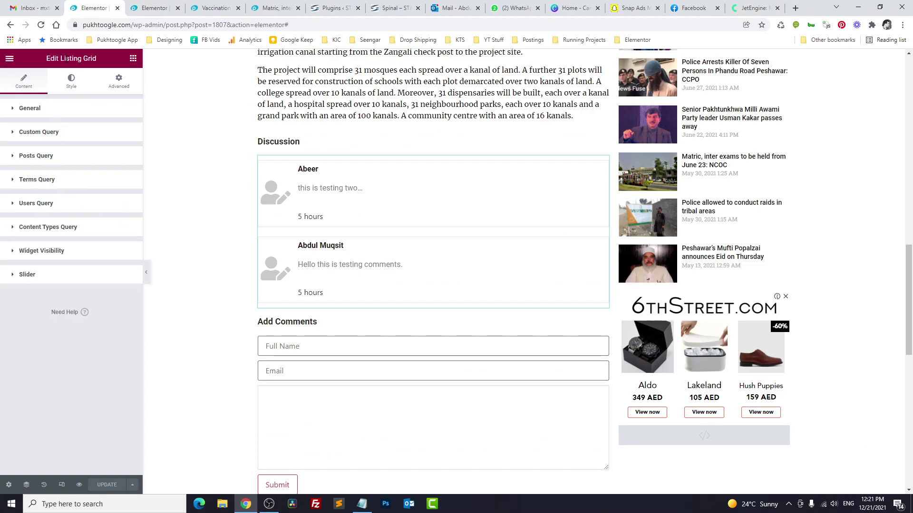
{"action": "left_click", "coordinate": [46, 228]}
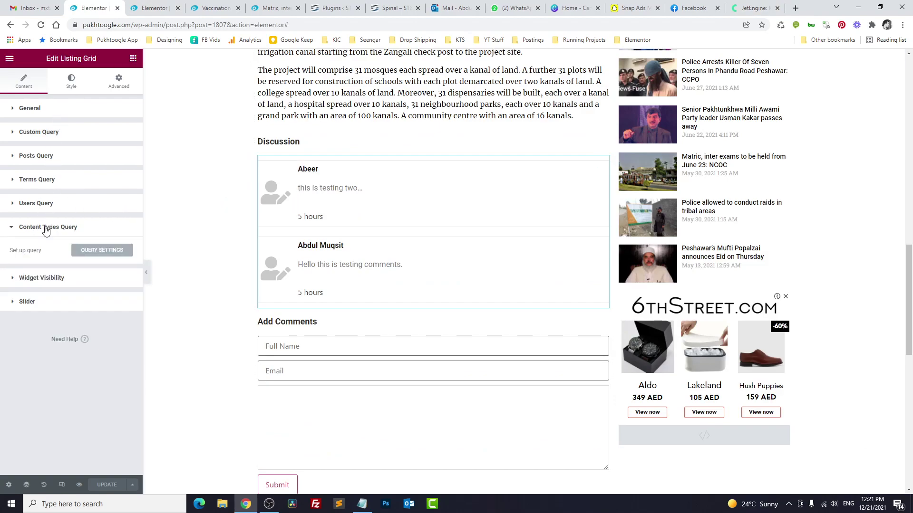
{"action": "left_click", "coordinate": [90, 255]}
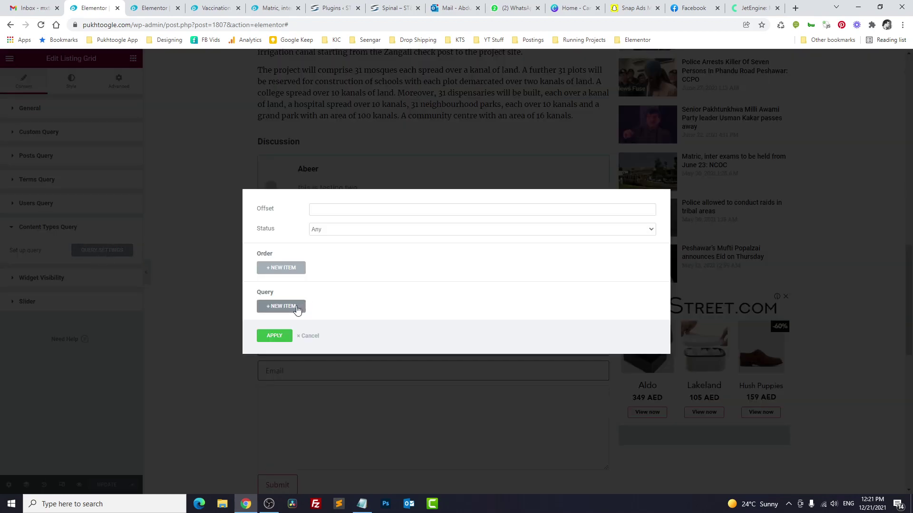
{"action": "left_click", "coordinate": [290, 306]}
{"action": "left_click", "coordinate": [299, 296]}
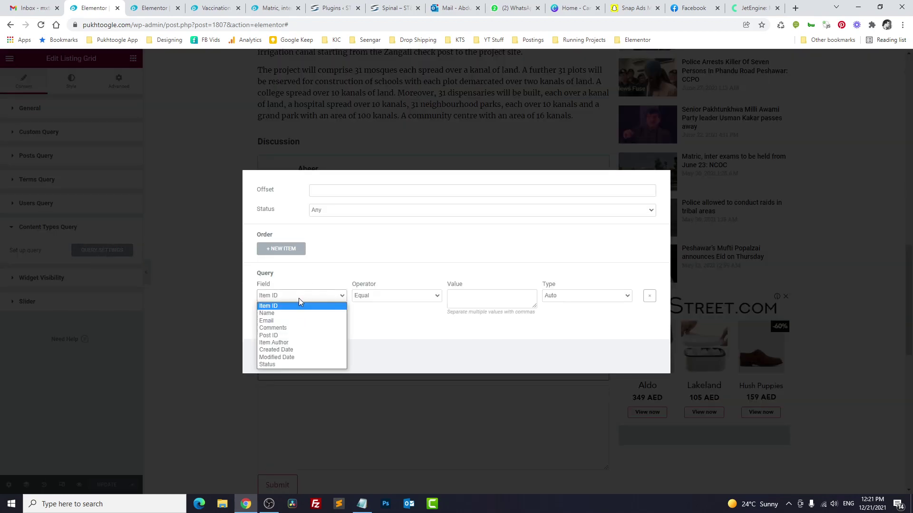
{"action": "left_click", "coordinate": [286, 336]}
{"action": "left_click", "coordinate": [494, 300]}
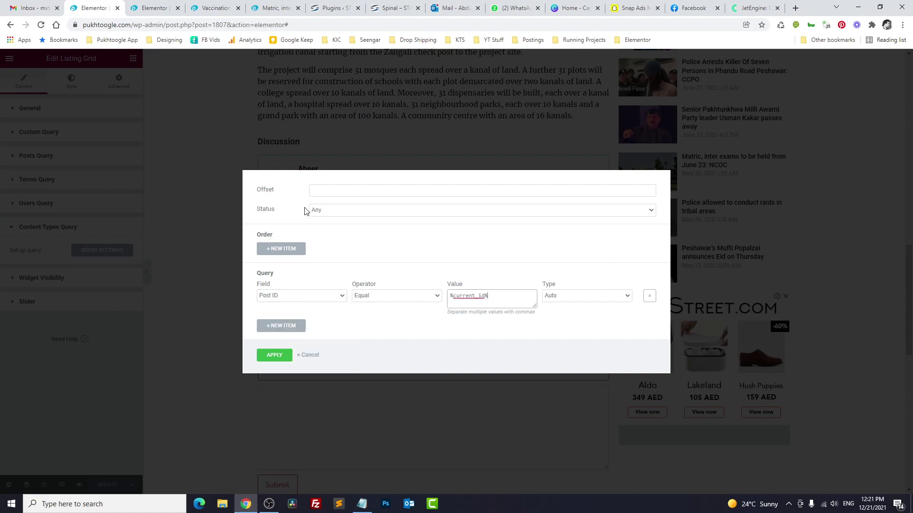
{"action": "left_click", "coordinate": [287, 355]}
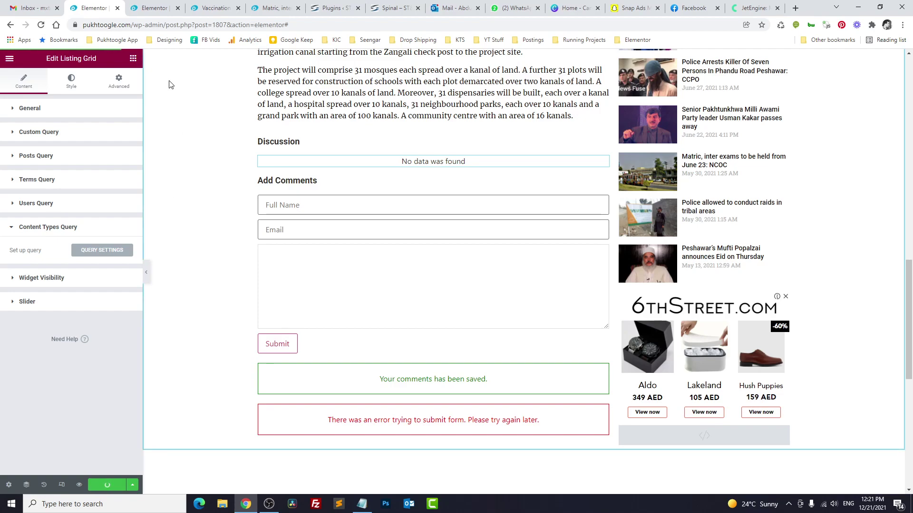
Step: Reload the Vaccination and Matric inter exams articles and confirm Matric's Discussion shows 'No data was found'
{"action": "key", "text": "ctrl+Tab"}
{"action": "key", "text": "ctrl+Tab"}
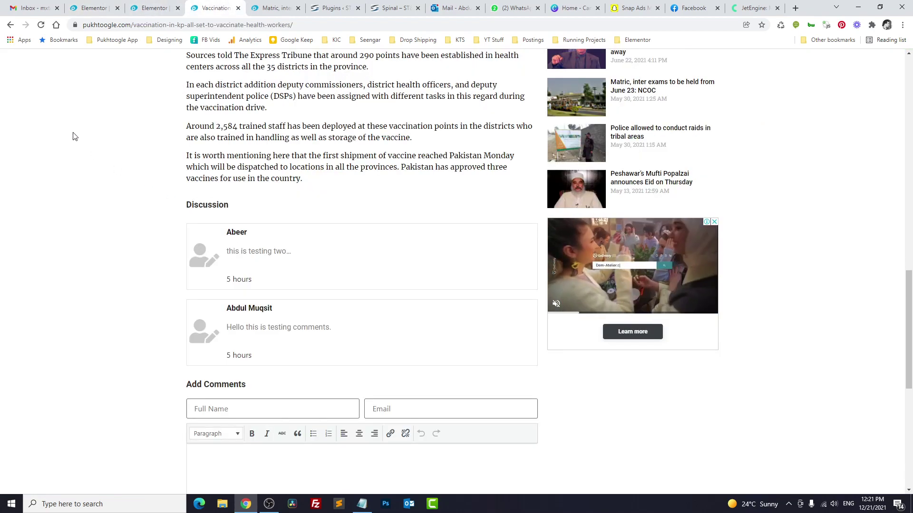
{"action": "left_click", "coordinate": [42, 28]}
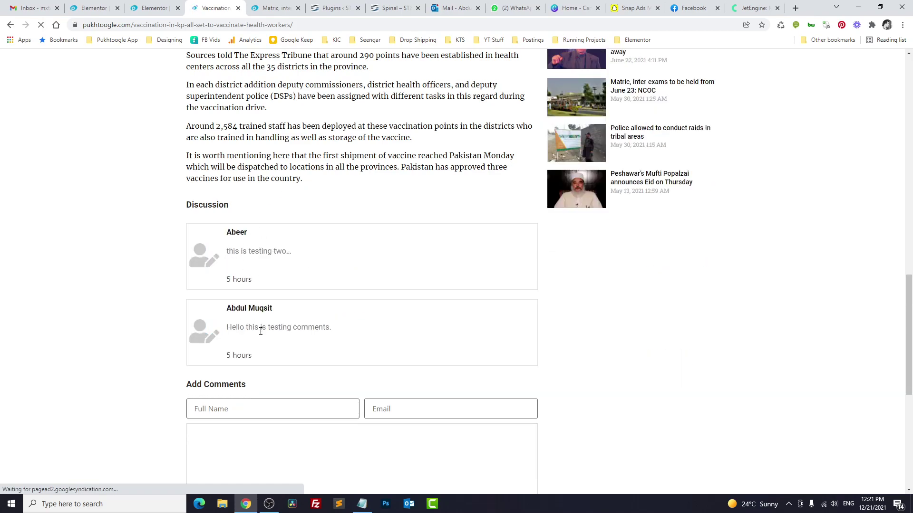
{"action": "left_click", "coordinate": [256, 5]}
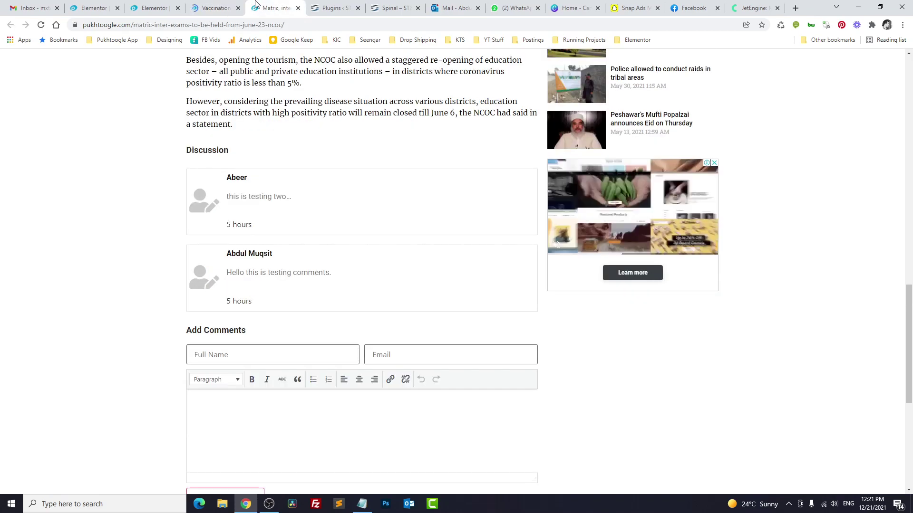
{"action": "left_click", "coordinate": [41, 25]}
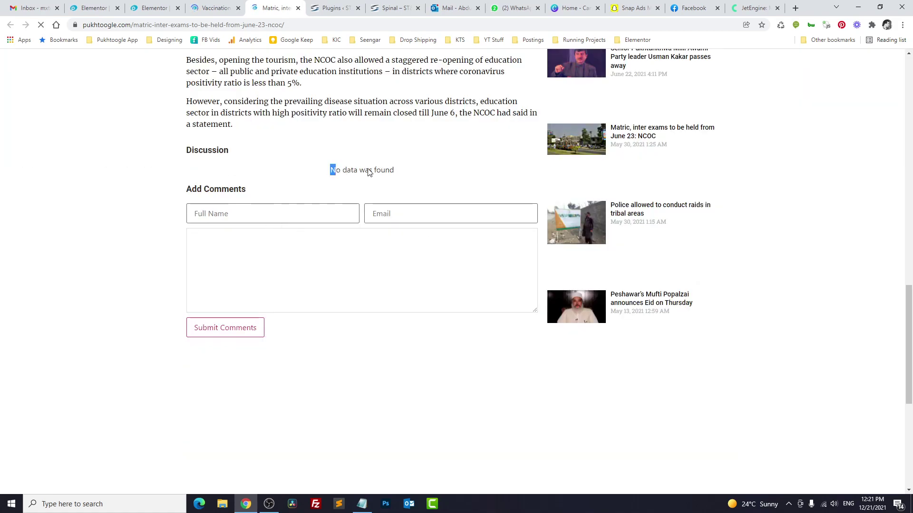
{"action": "left_click_drag", "start_coordinate": [369, 172], "coordinate": [395, 170]}
{"action": "left_click_drag", "start_coordinate": [333, 170], "coordinate": [393, 169]}
Step: Submit a test comment 'hello th' on the Matric article with a commenter name and e-mail
{"action": "left_click", "coordinate": [292, 156]}
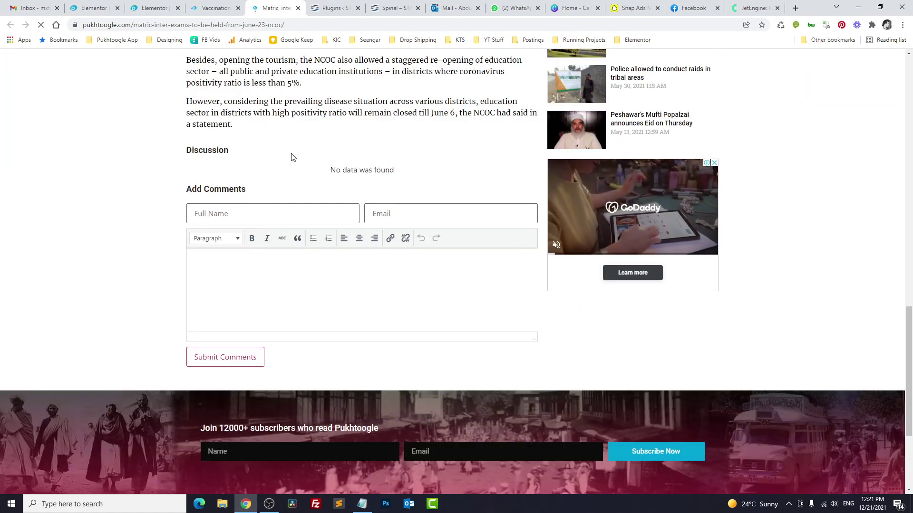
{"action": "left_click", "coordinate": [247, 213]}
{"action": "key", "text": "Tab"}
{"action": "type", "text": "test@yahoo.com"}
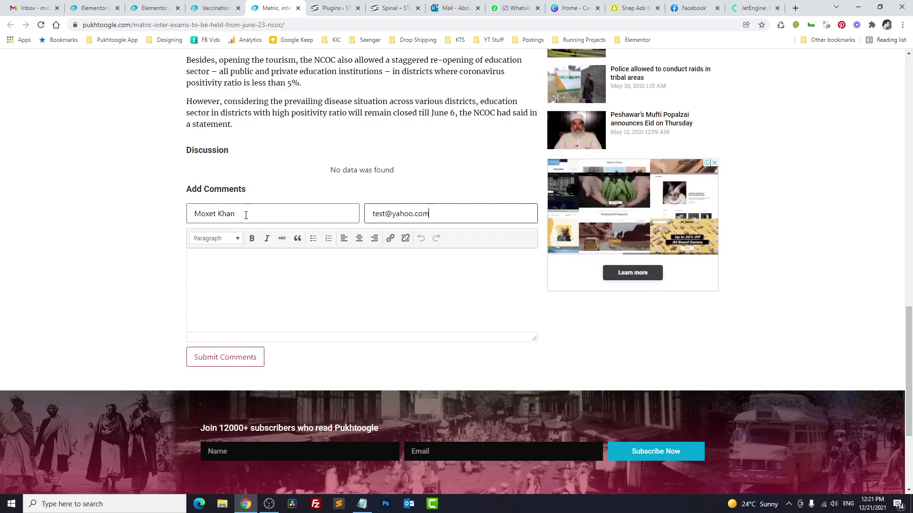
{"action": "key", "text": "Tab"}
{"action": "type", "text": "hello th"}
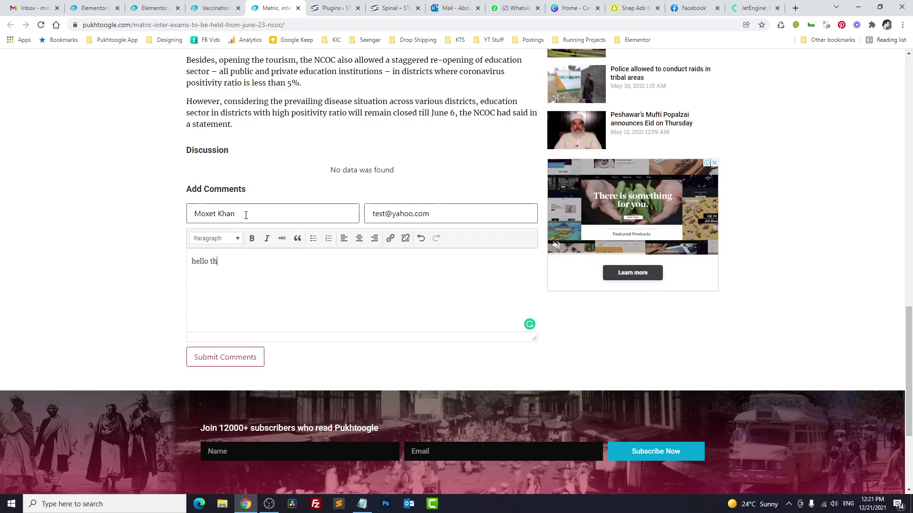
{"action": "left_click", "coordinate": [225, 357]}
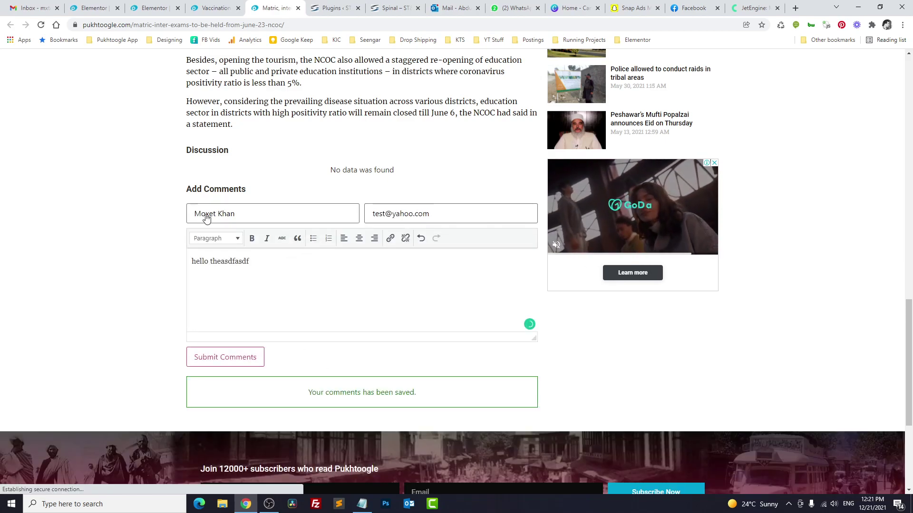
Step: Reload the Matric article to see the 'hello theasdfasdf' comment listed, then return to the listing grid editor
{"action": "left_click", "coordinate": [41, 24]}
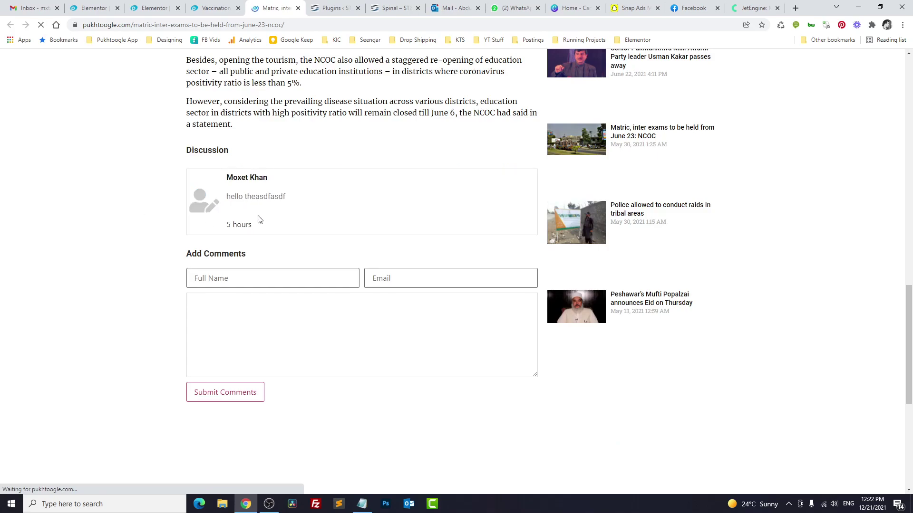
{"action": "left_click_drag", "start_coordinate": [259, 223], "coordinate": [193, 180]}
{"action": "left_click", "coordinate": [146, 191]}
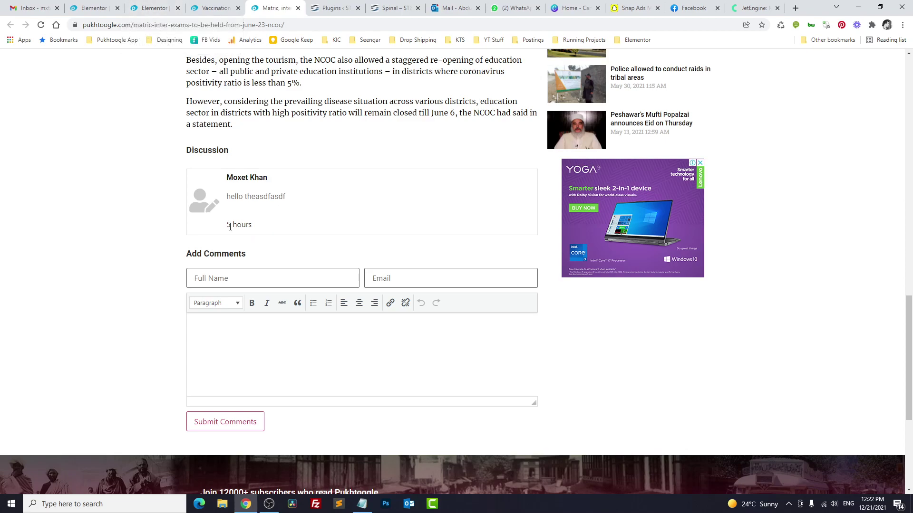
{"action": "left_click", "coordinate": [136, 8]}
{"action": "left_click", "coordinate": [108, 8]}
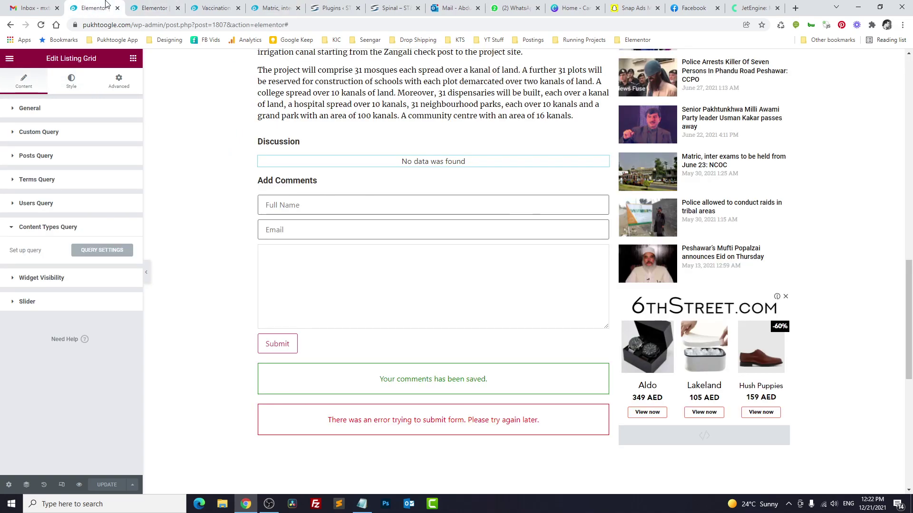